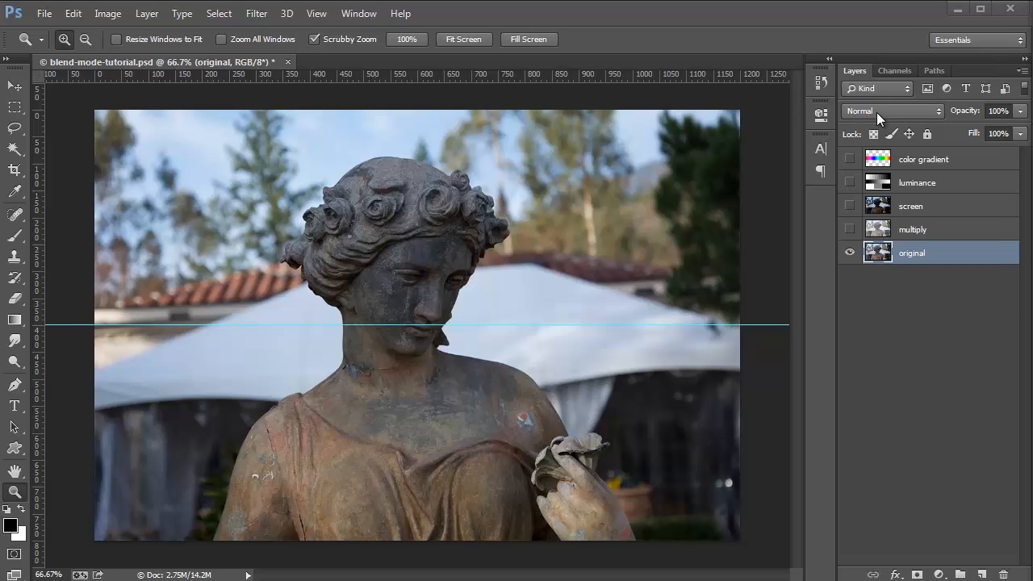
Review the available blend modes for the original layer and toggle the layer's visibility off and on.
click(877, 112)
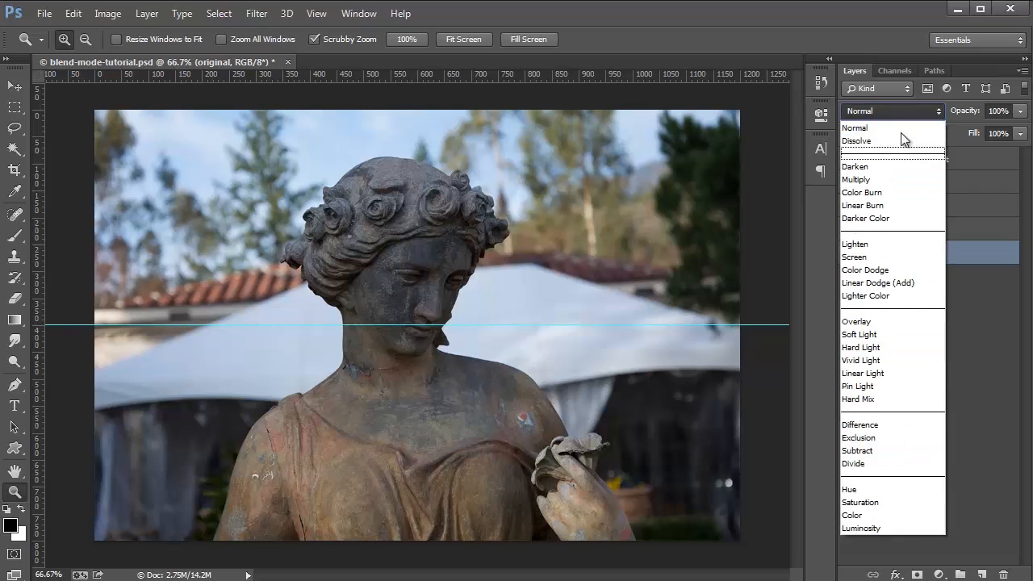
click(903, 105)
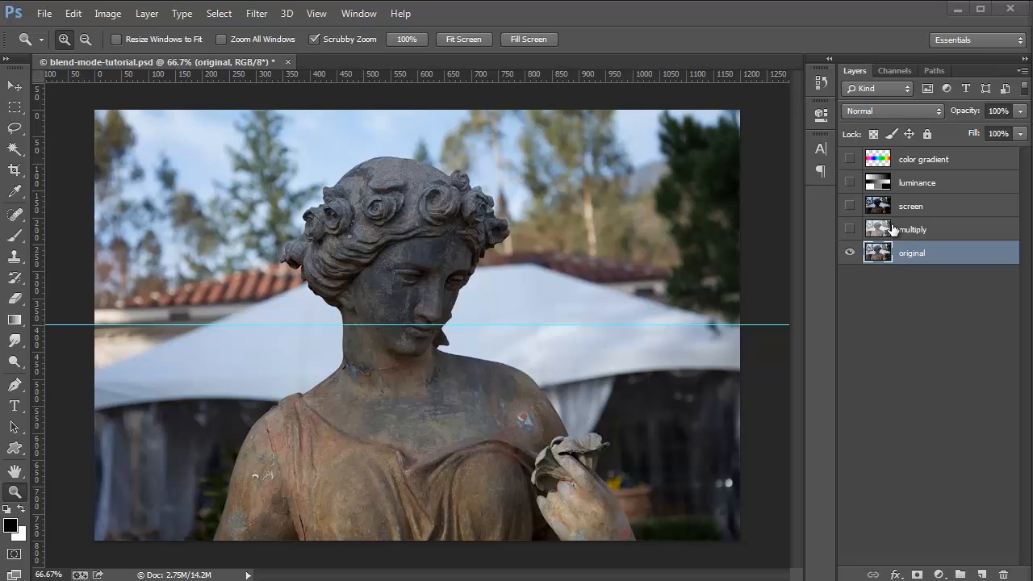
click(933, 113)
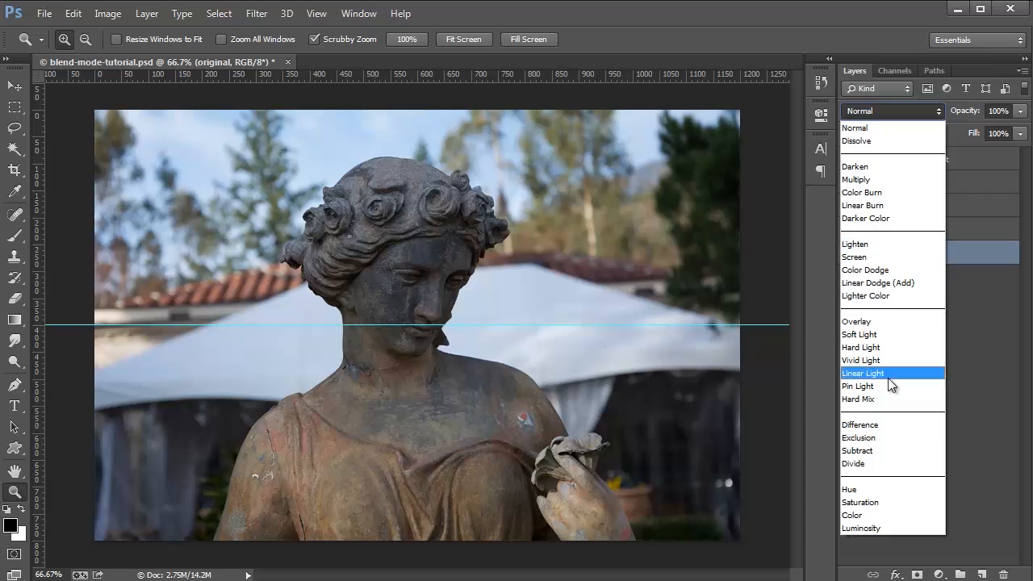
click(896, 125)
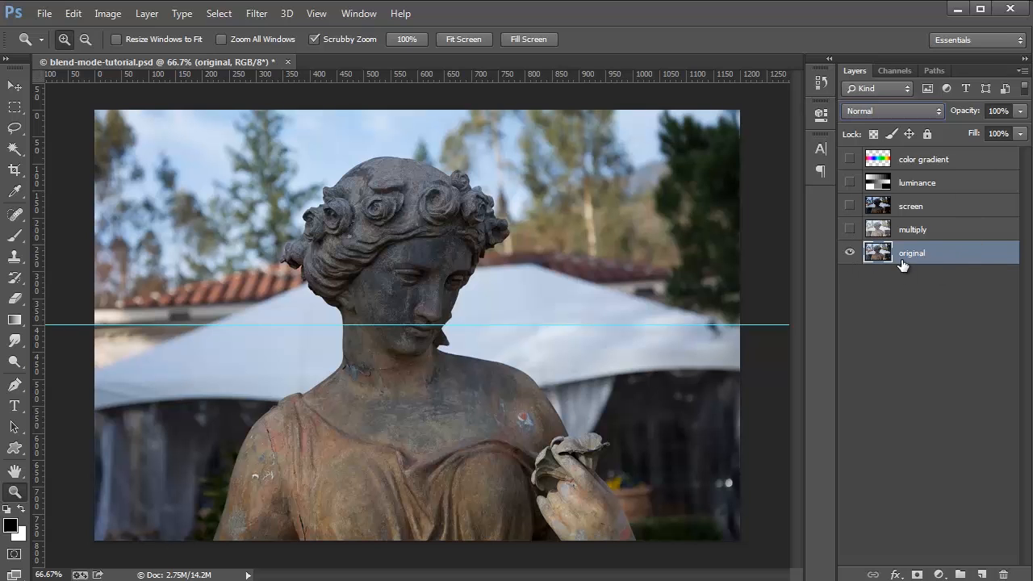
click(851, 254)
click(850, 254)
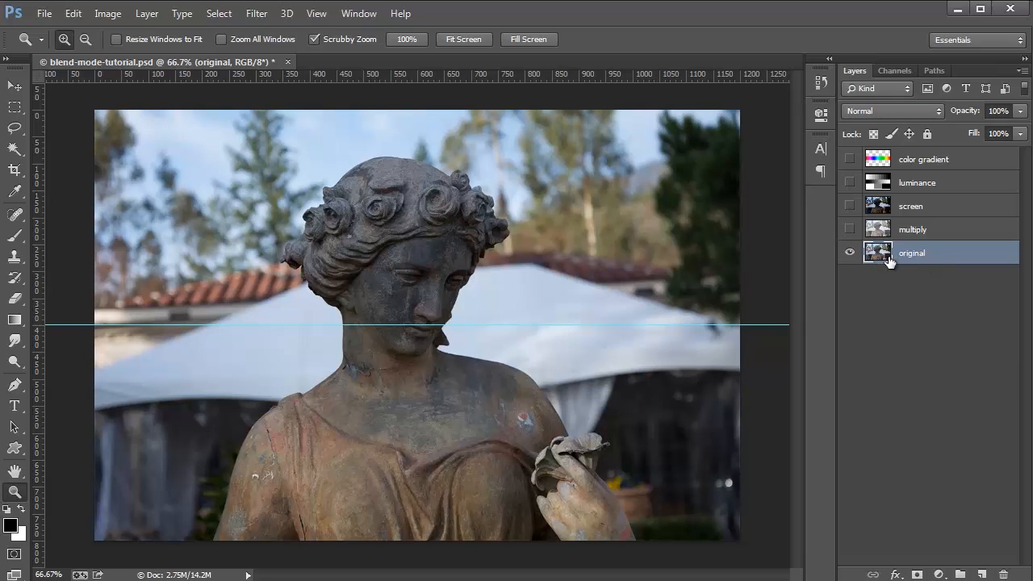
click(876, 112)
click(875, 113)
Show the luminance layer and sample its swatches from white to 50% gray in the foreground Color Picker, keeping the foreground color unchanged.
click(850, 183)
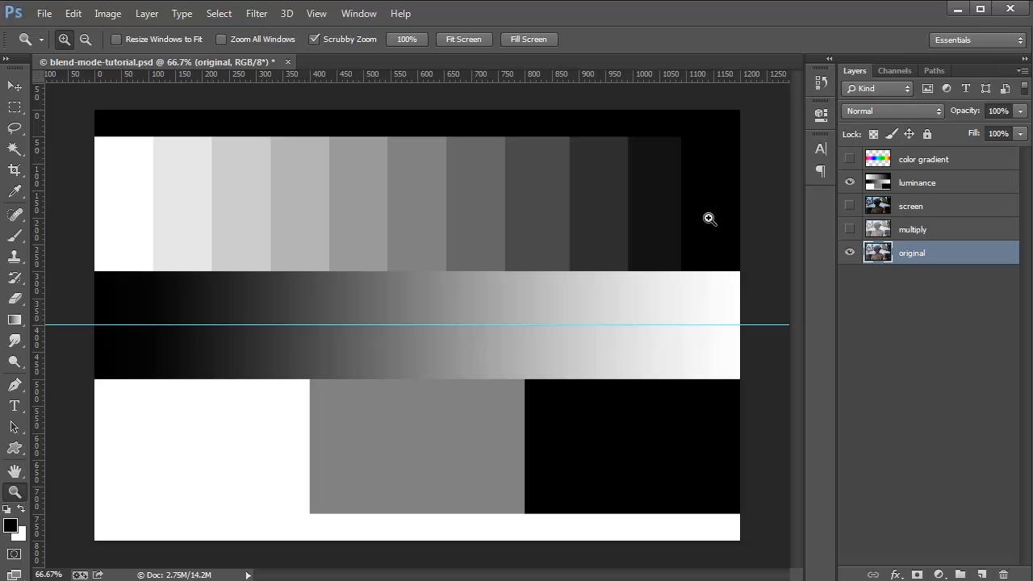
click(10, 525)
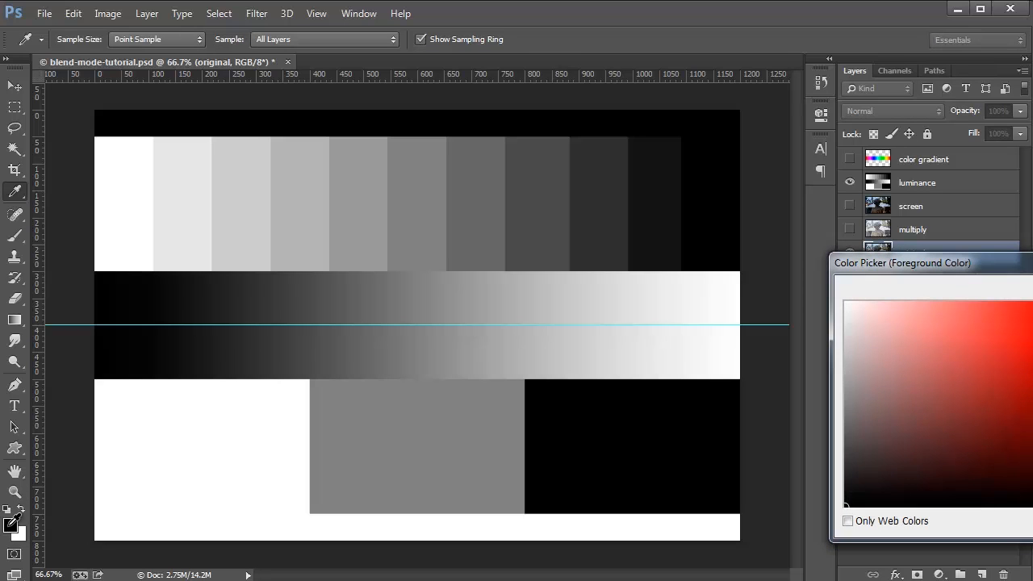
drag(912, 260, 673, 83)
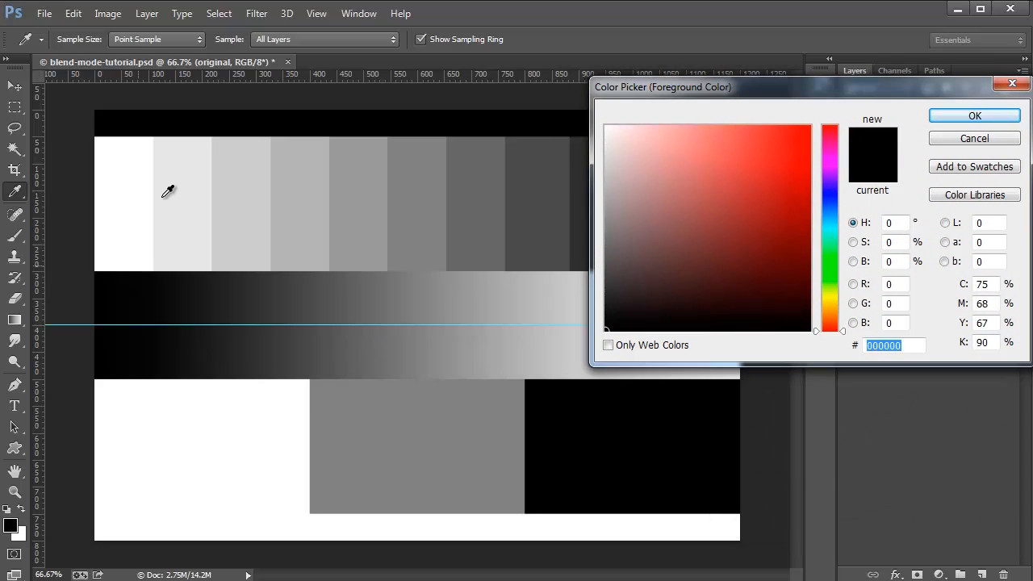
click(133, 215)
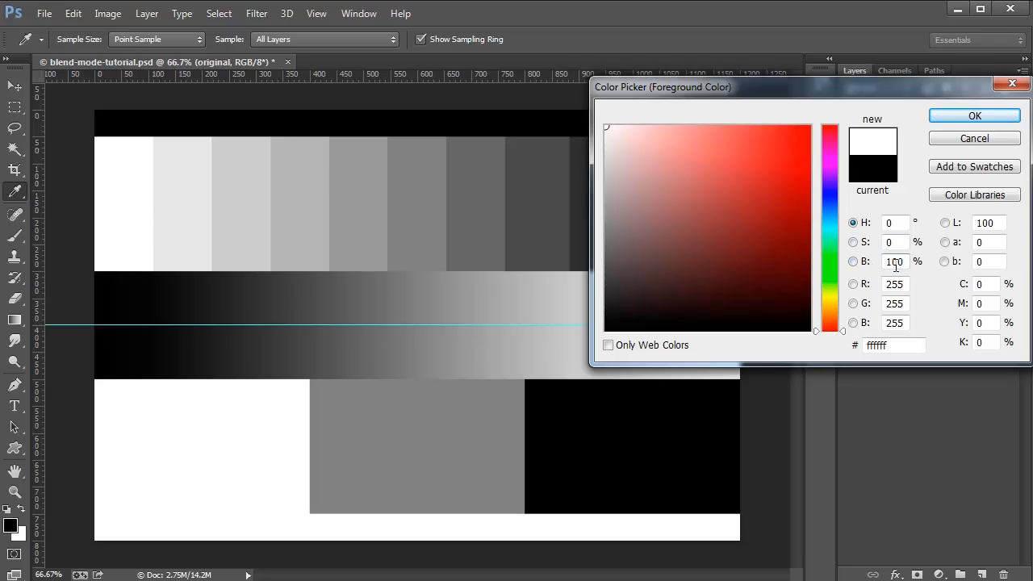
click(192, 197)
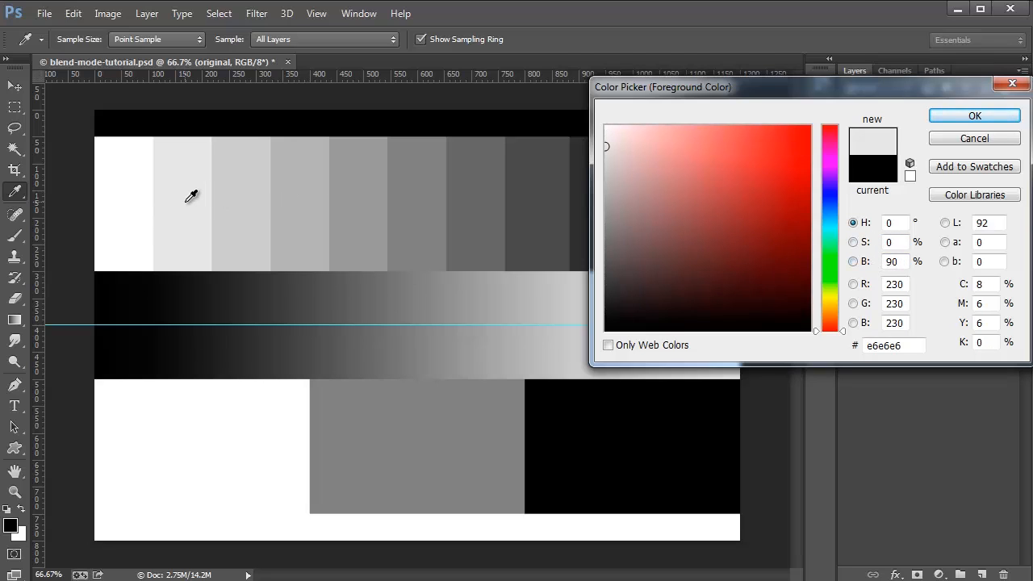
click(253, 200)
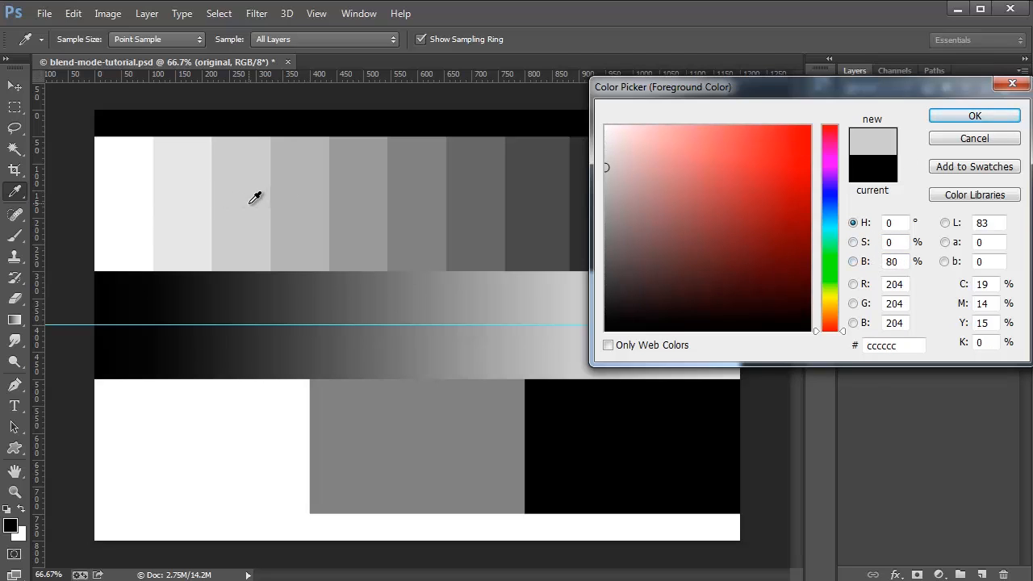
click(298, 201)
click(378, 206)
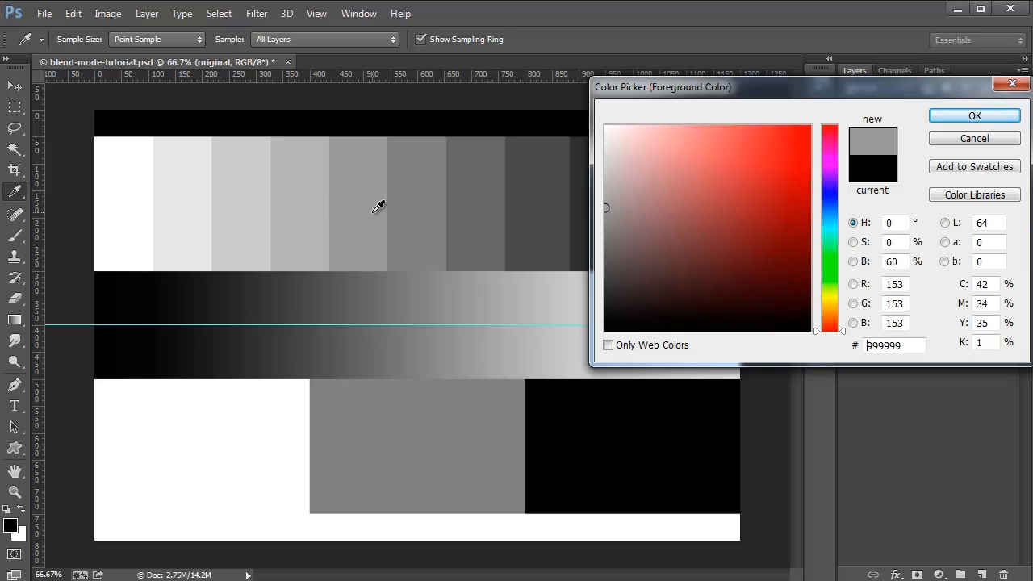
click(439, 206)
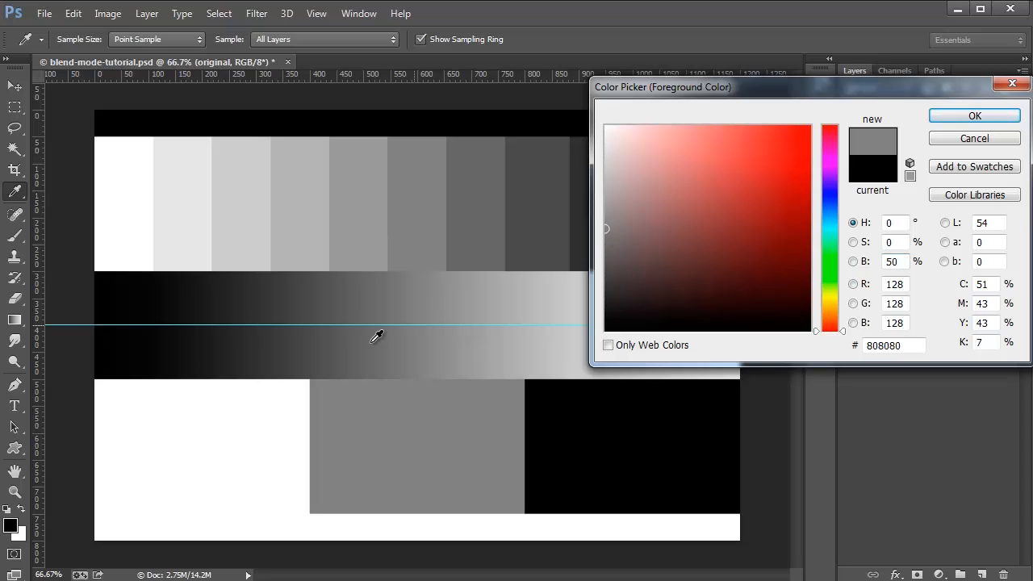
click(971, 138)
key(z)
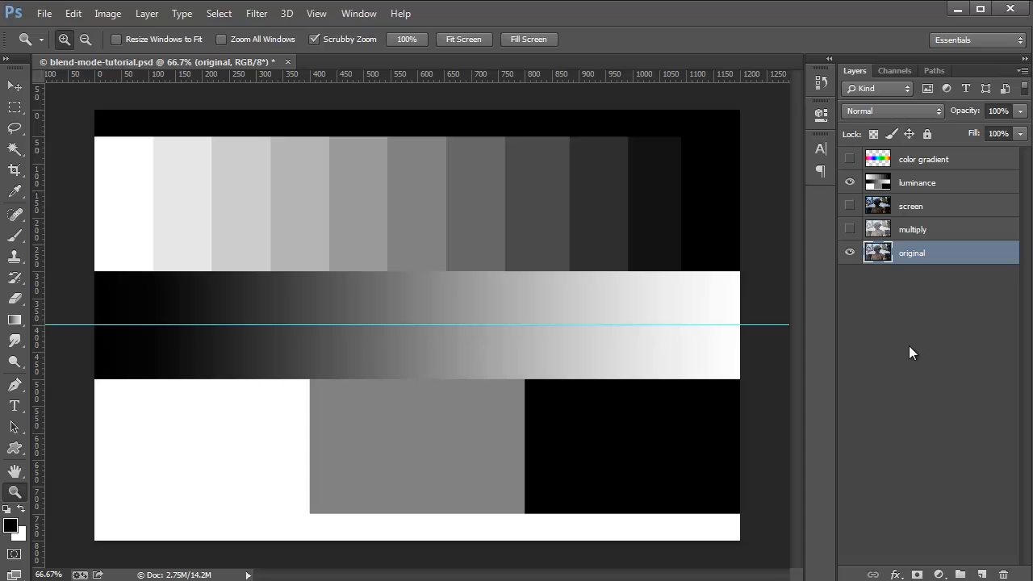
Preview the color gradient layer over the luminance layer and hide it again.
click(853, 159)
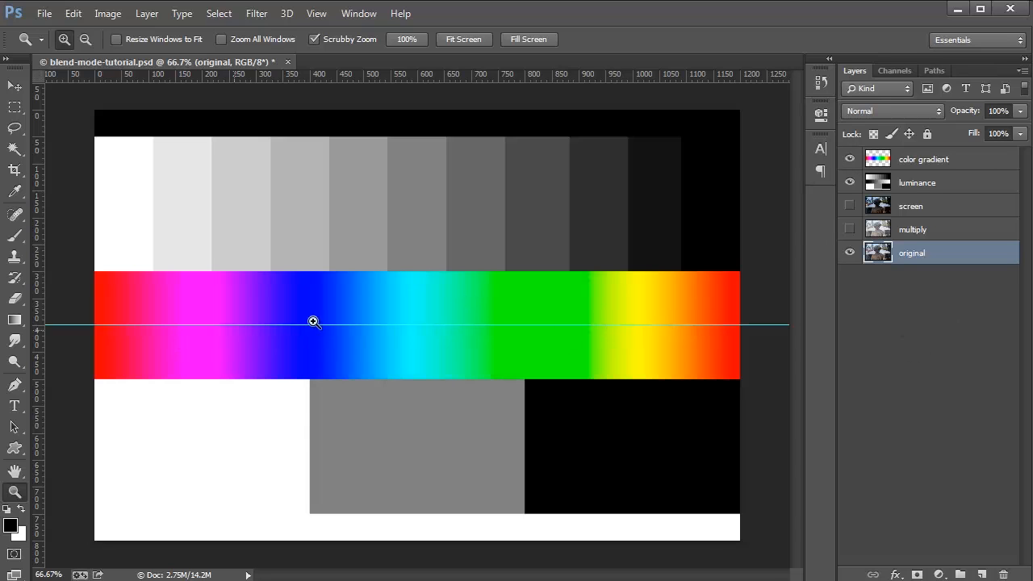
click(850, 160)
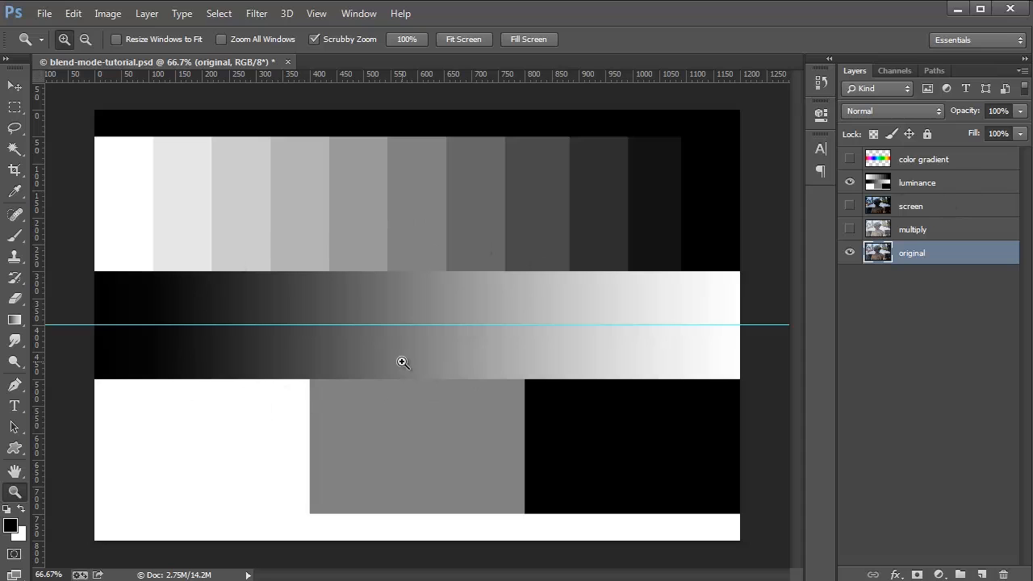
click(850, 159)
Select the luminance layer and set its blend mode to Dissolve.
click(903, 186)
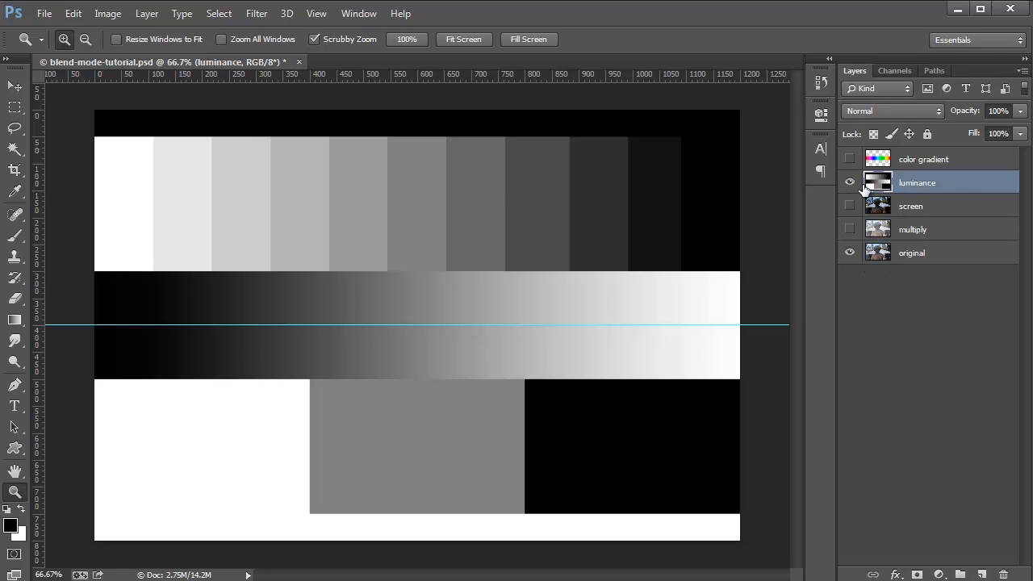
click(898, 110)
click(897, 127)
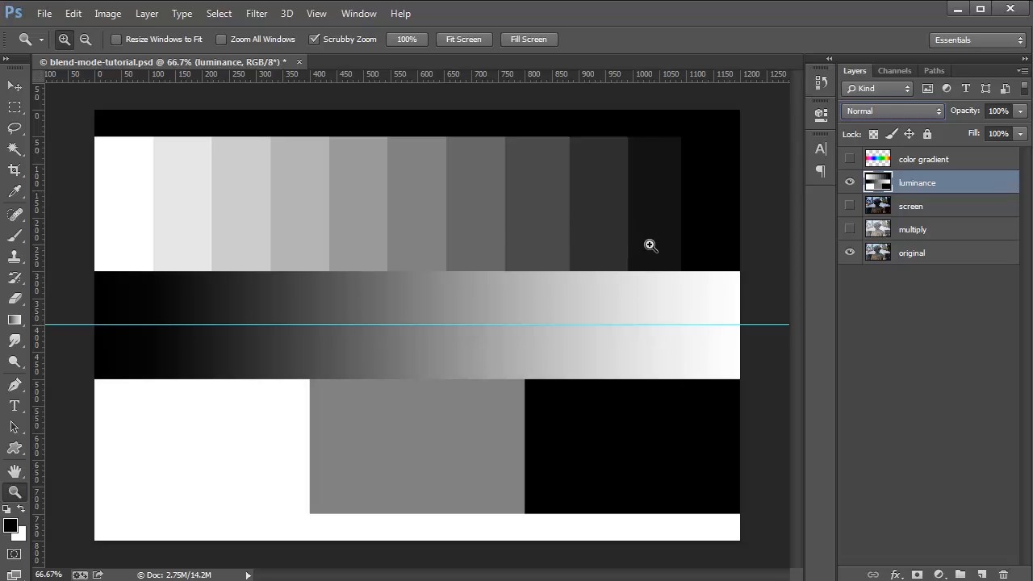
click(882, 112)
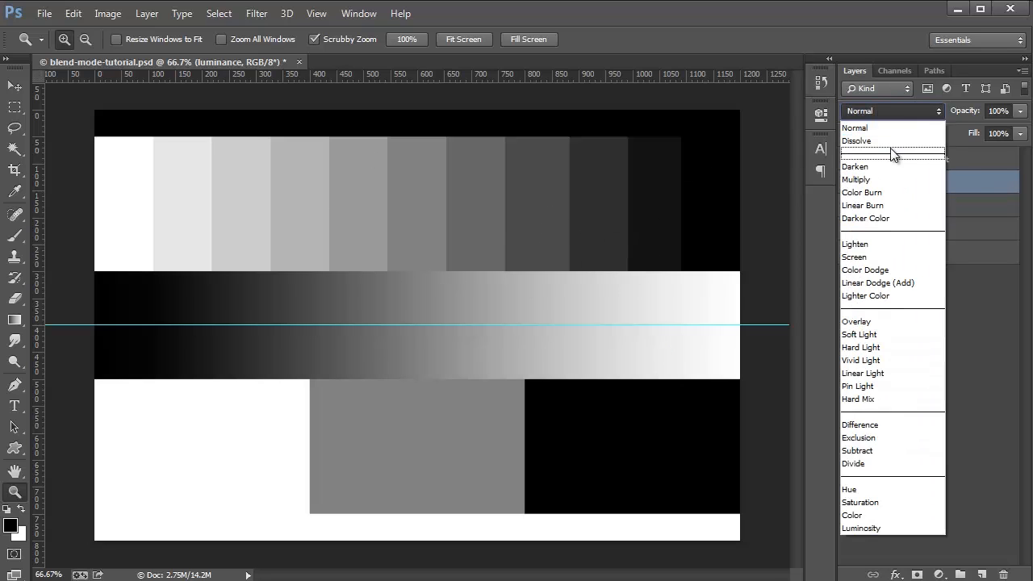
click(886, 143)
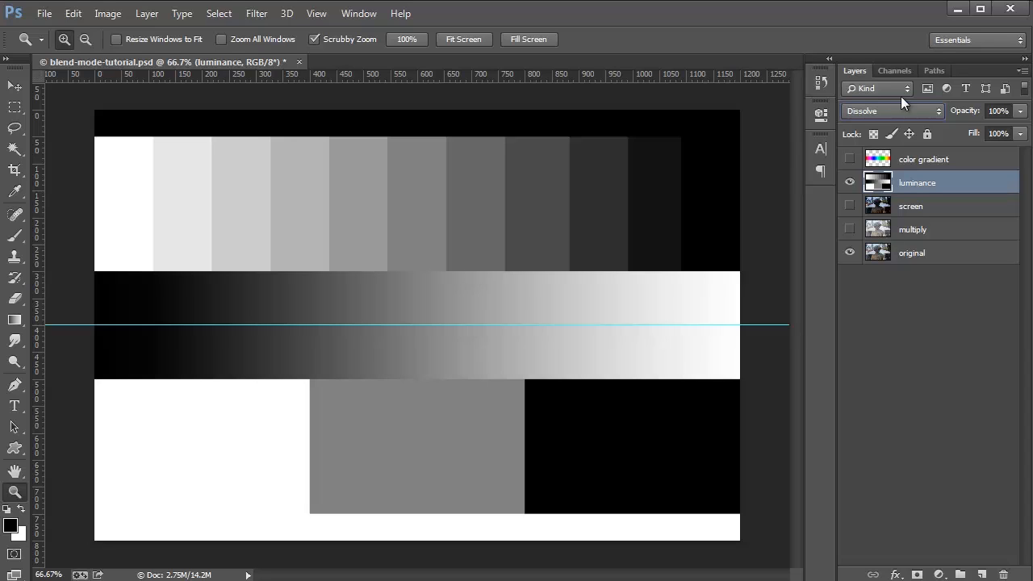
Lower the luminance layer's opacity to 82% to preview the Dissolve effect, and restore it to 100%.
click(1021, 111)
drag(1018, 129, 1007, 137)
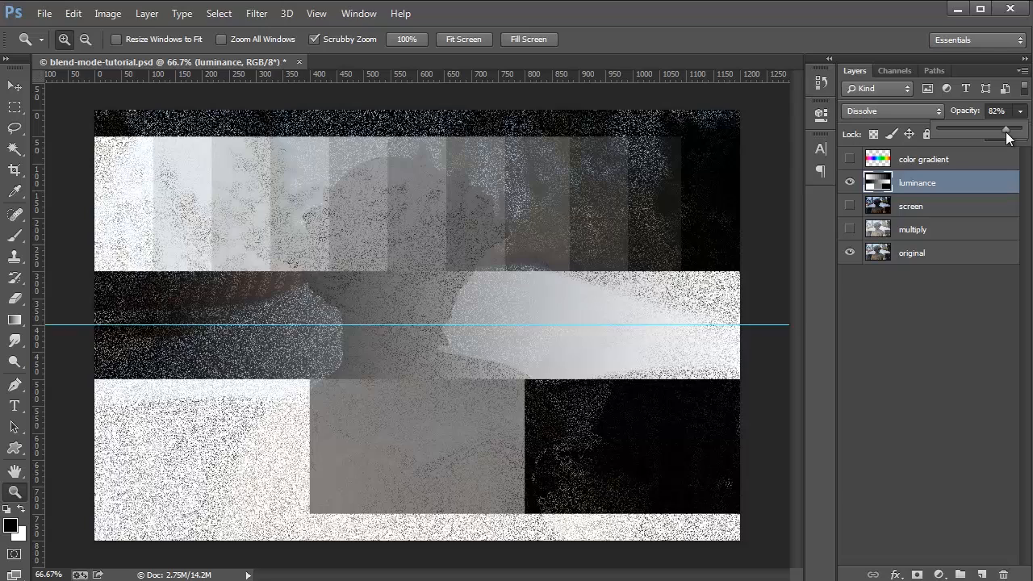
drag(1007, 132, 1027, 132)
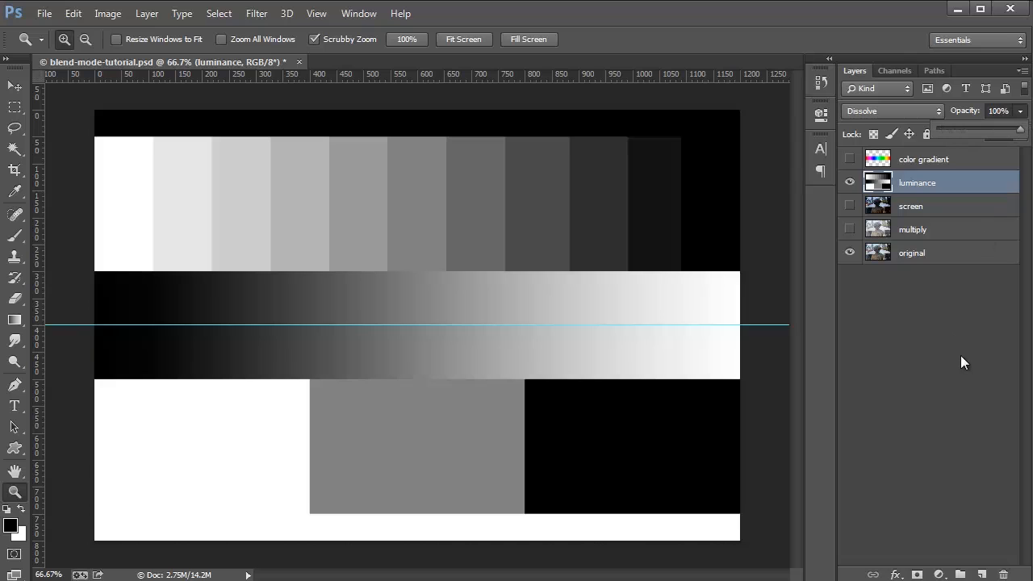
click(961, 355)
click(909, 184)
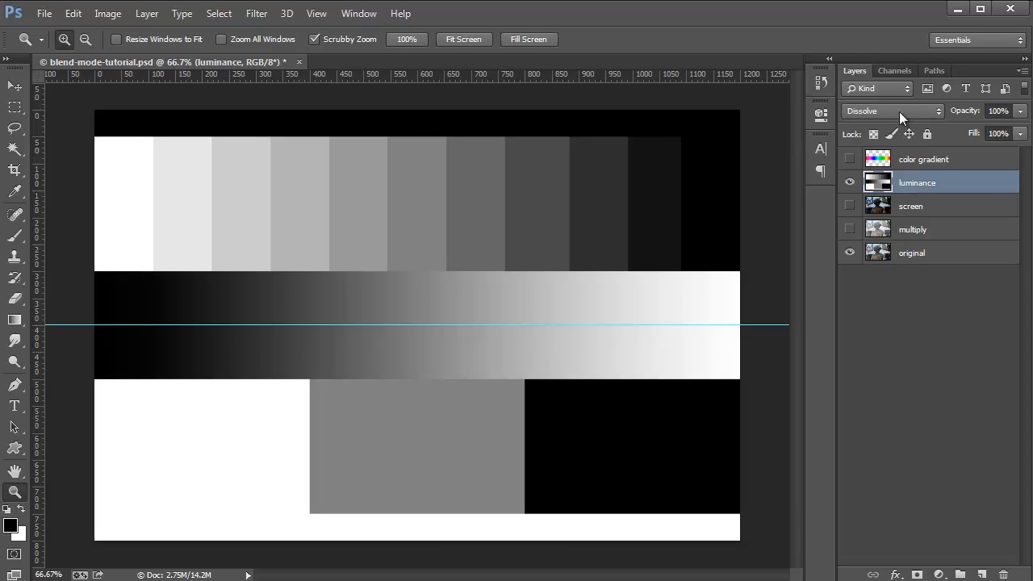
Set the luminance layer's blend mode to Darken and compare the image with the layer hidden and shown.
click(899, 114)
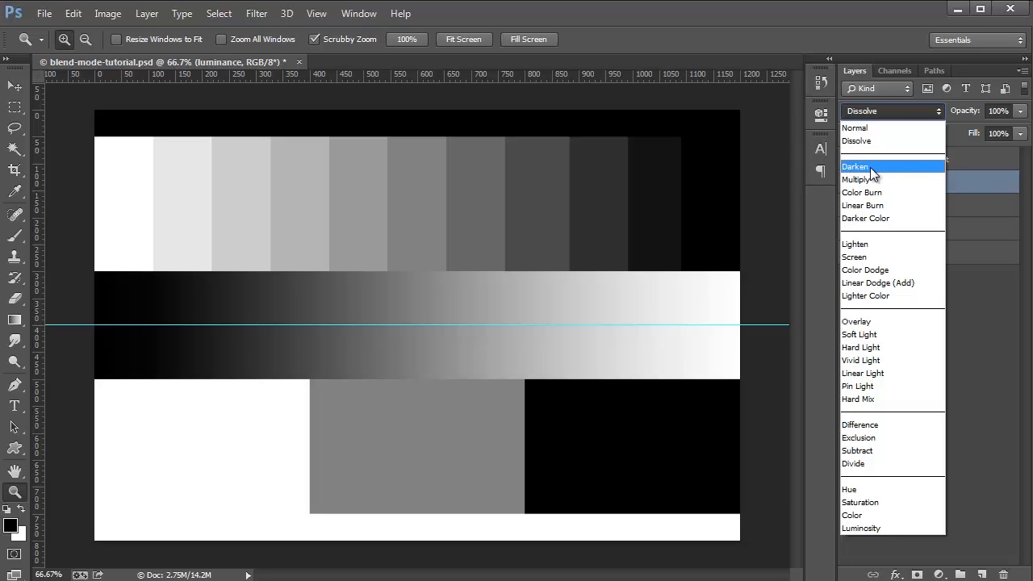
click(871, 168)
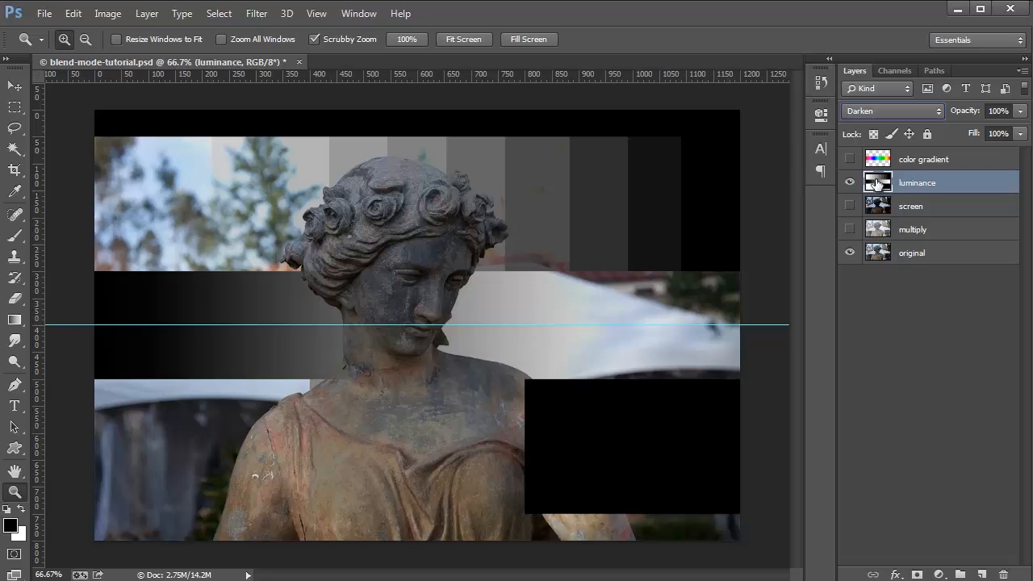
click(849, 182)
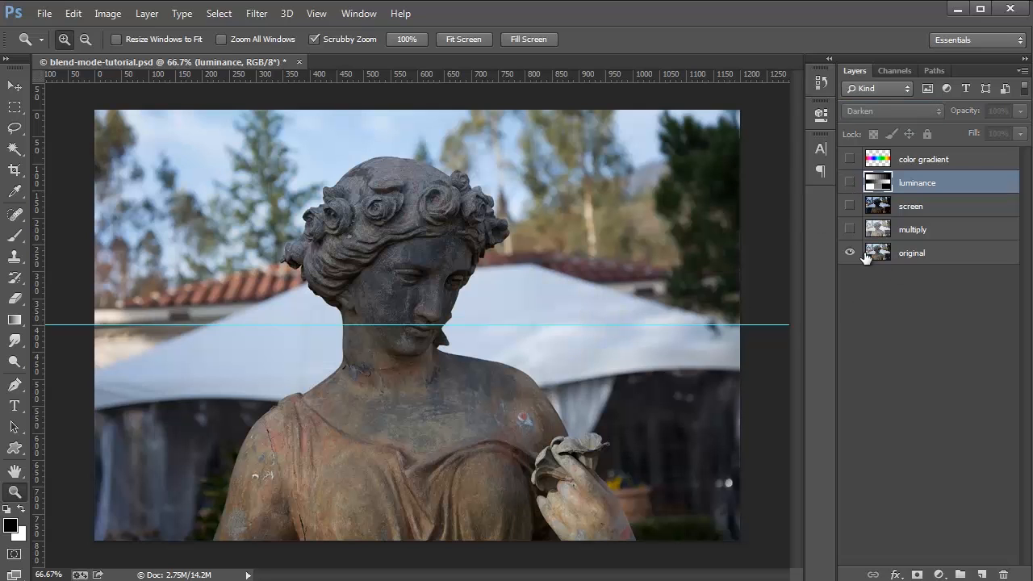
click(849, 182)
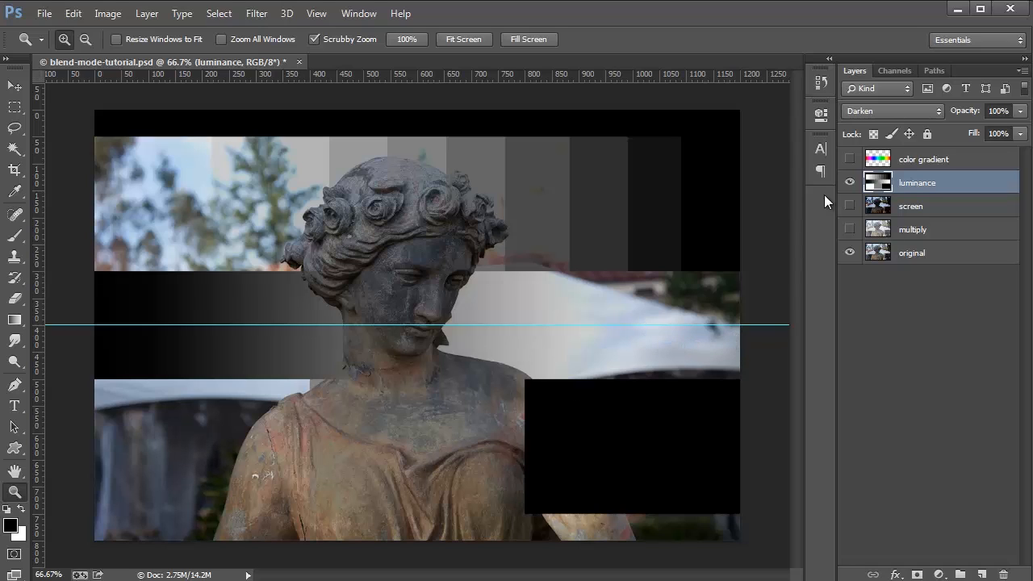
Switch the luminance layer's blend mode to Normal for comparison and set it back to Darken.
click(871, 107)
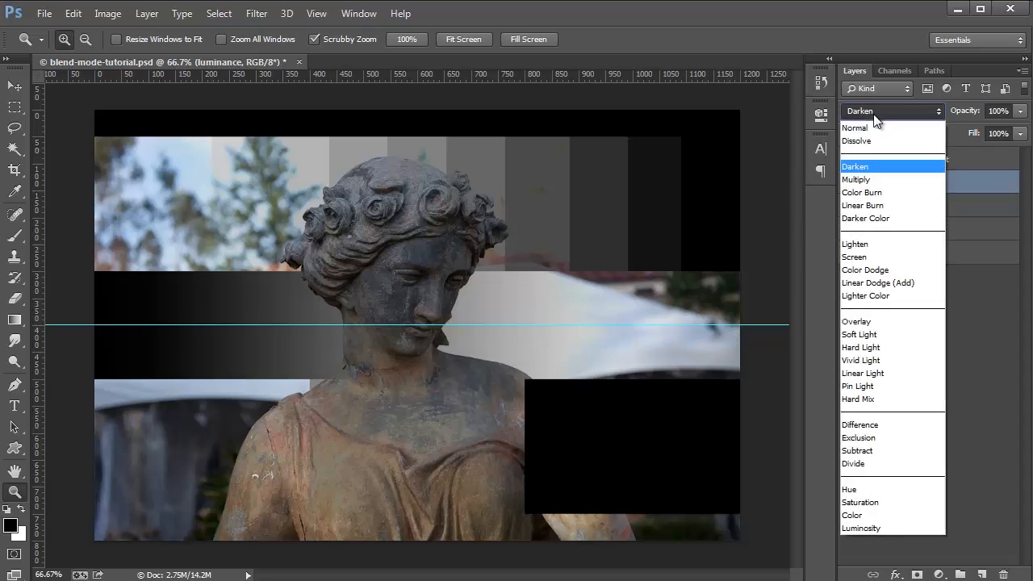
click(863, 126)
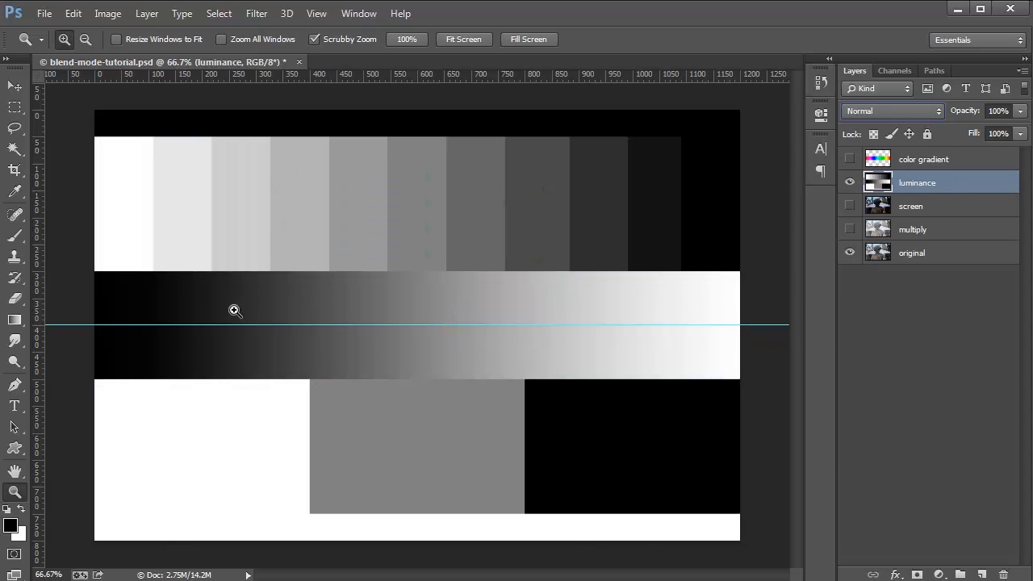
click(873, 113)
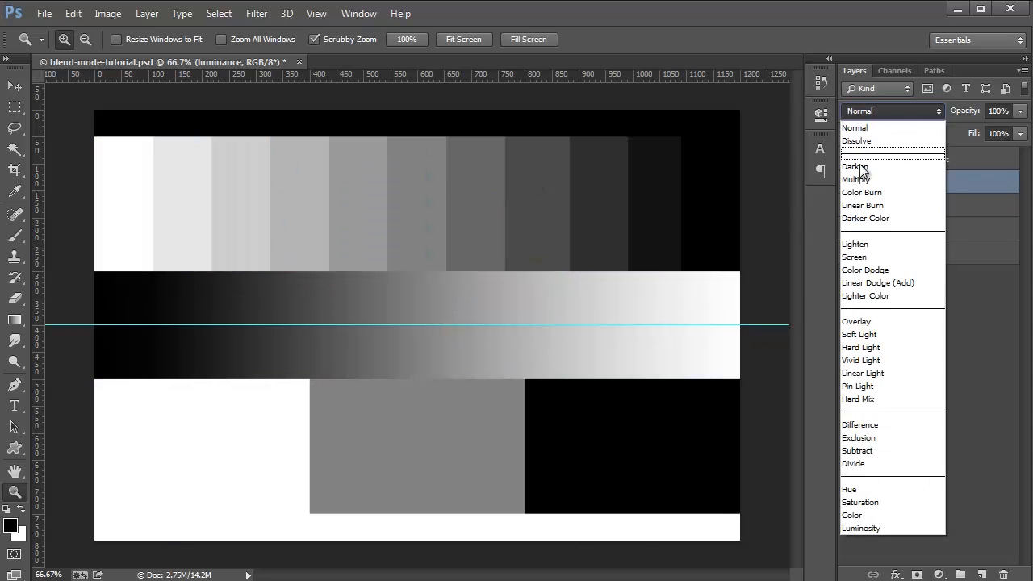
click(863, 157)
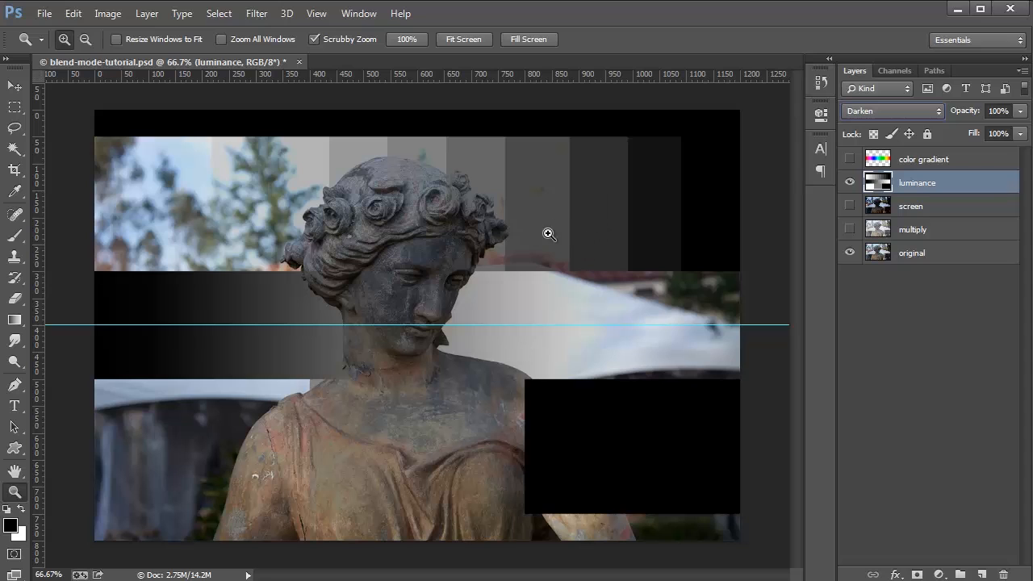
Compare the image with the luminance layer hidden and shown, and set the layer's blend mode to Multiply.
click(850, 184)
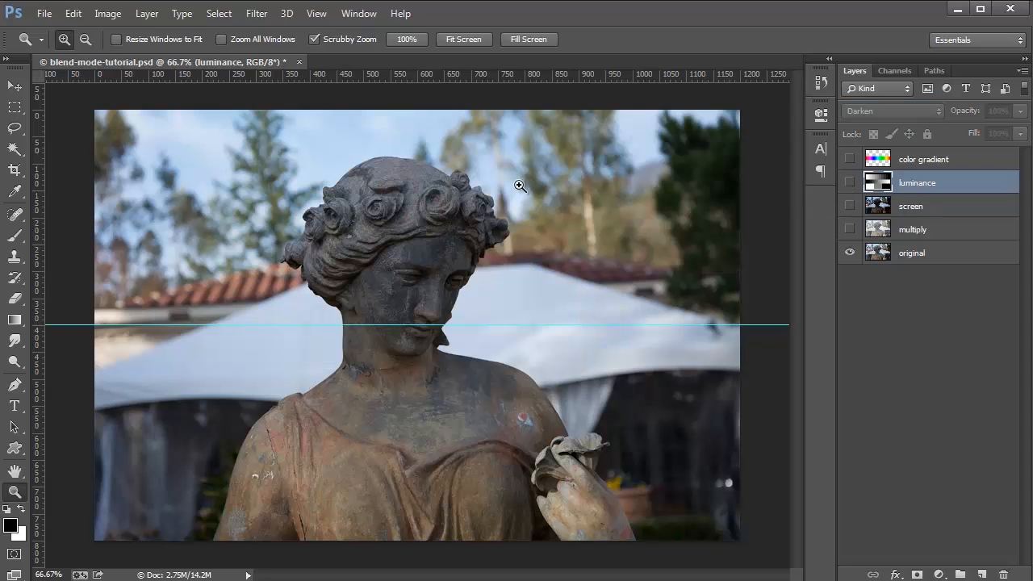
click(850, 184)
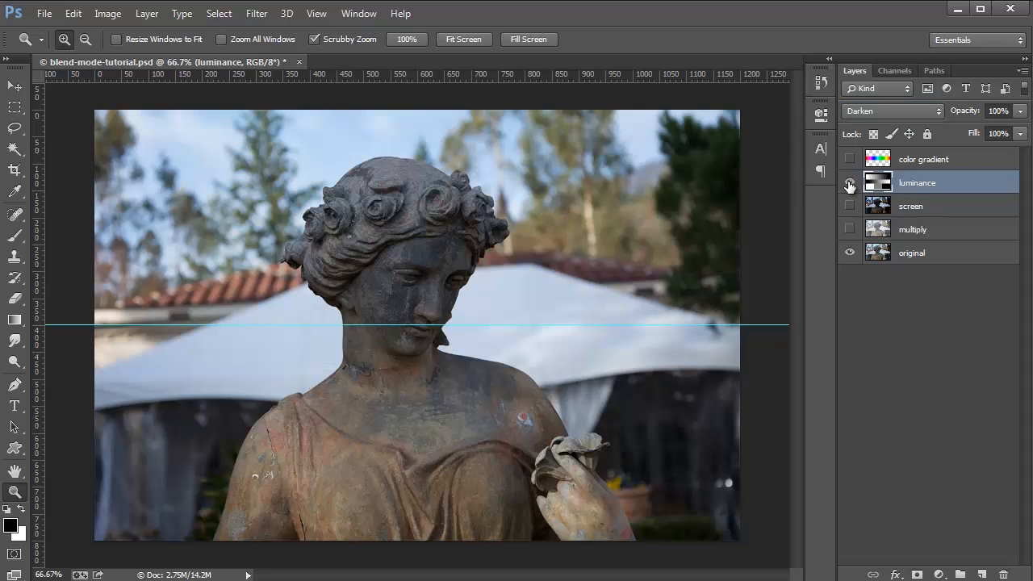
click(896, 112)
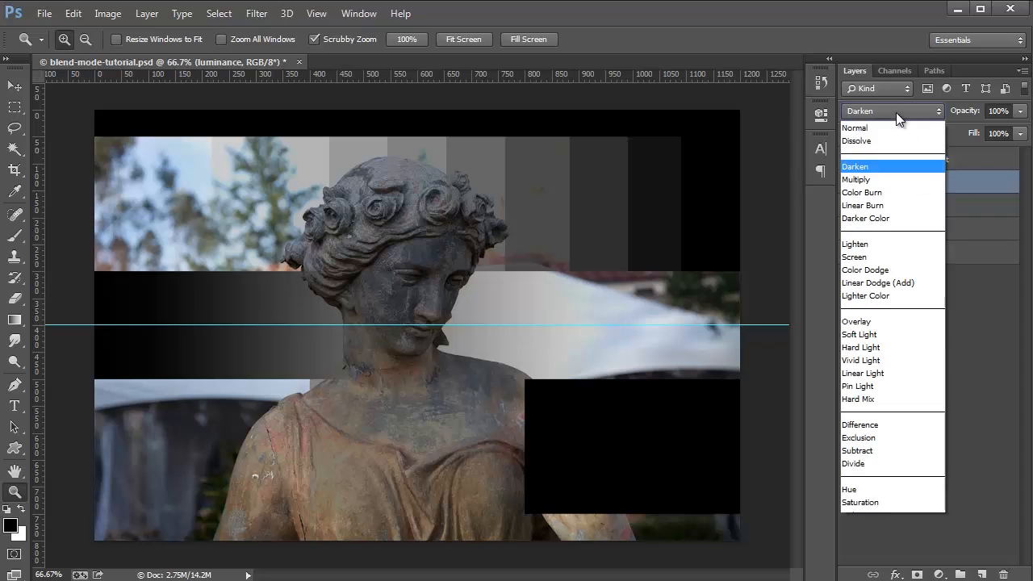
click(888, 179)
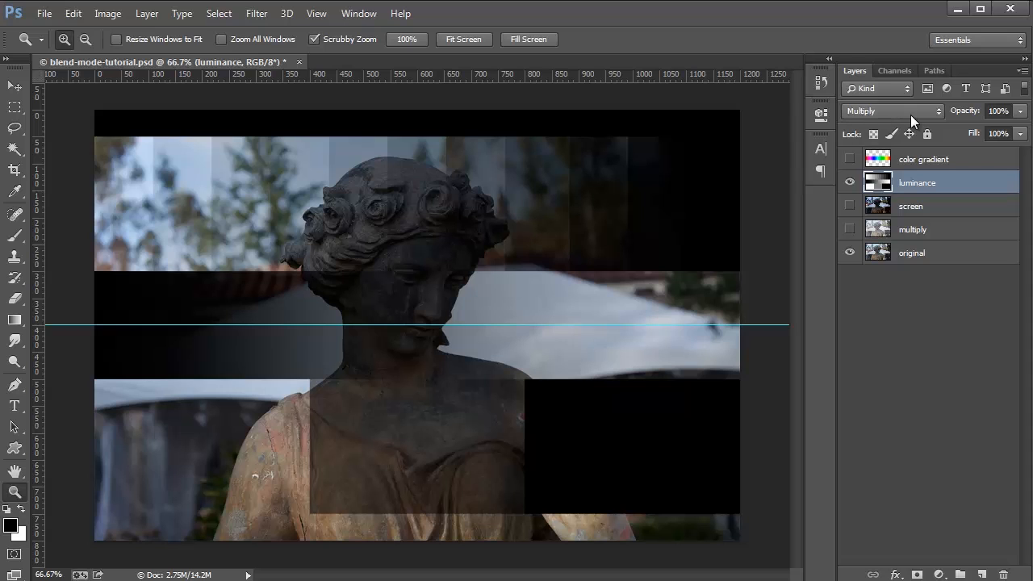
Hide the luminance layer, and add a Curves adjustment layer set to Multiply above the visible multiply layer.
click(849, 182)
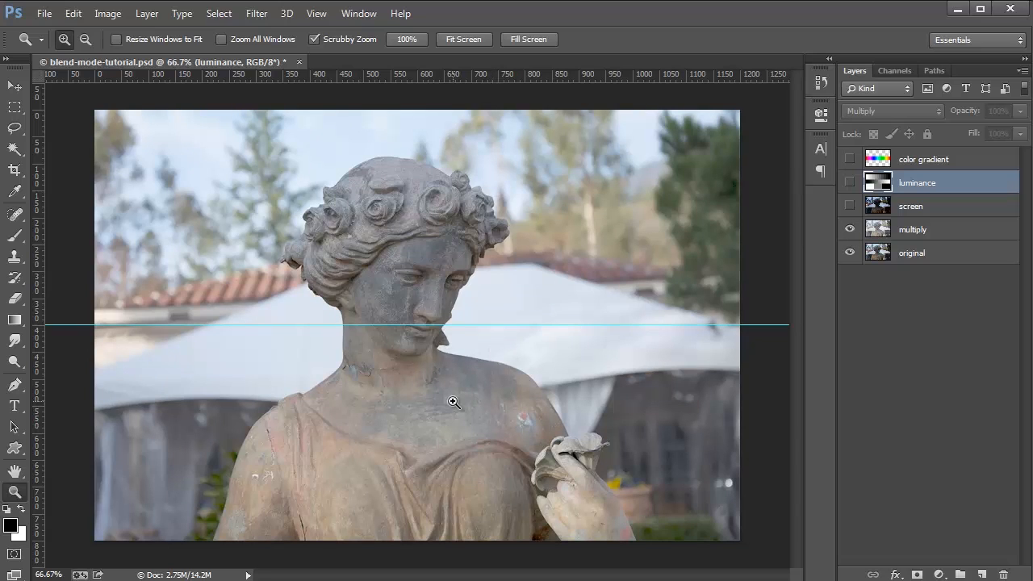
click(938, 232)
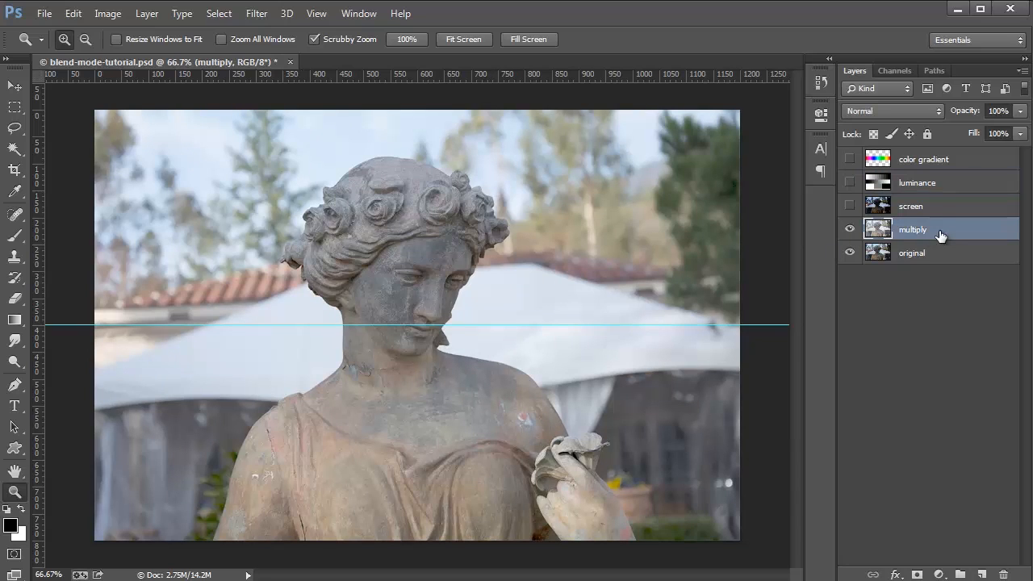
click(940, 574)
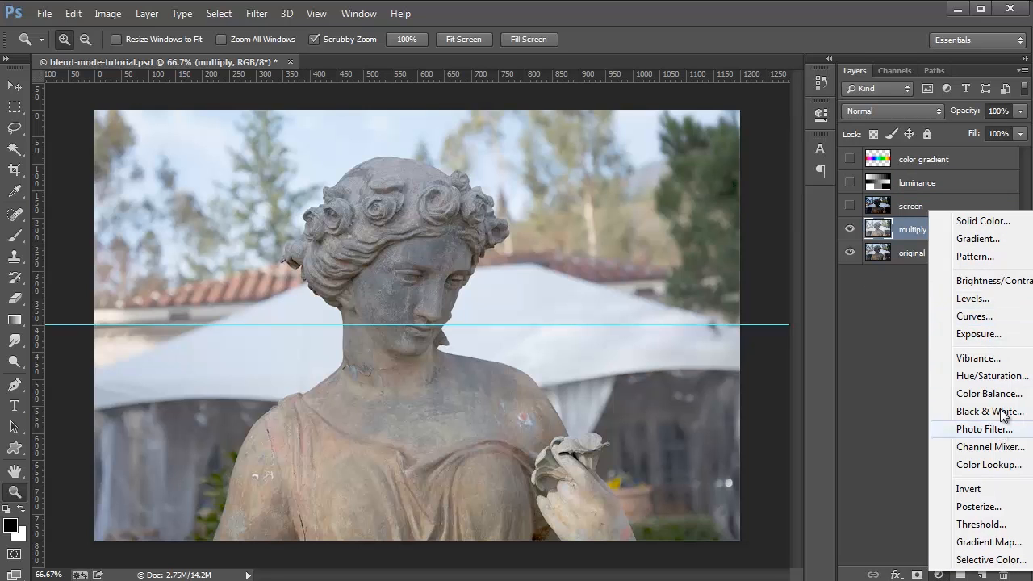
click(990, 320)
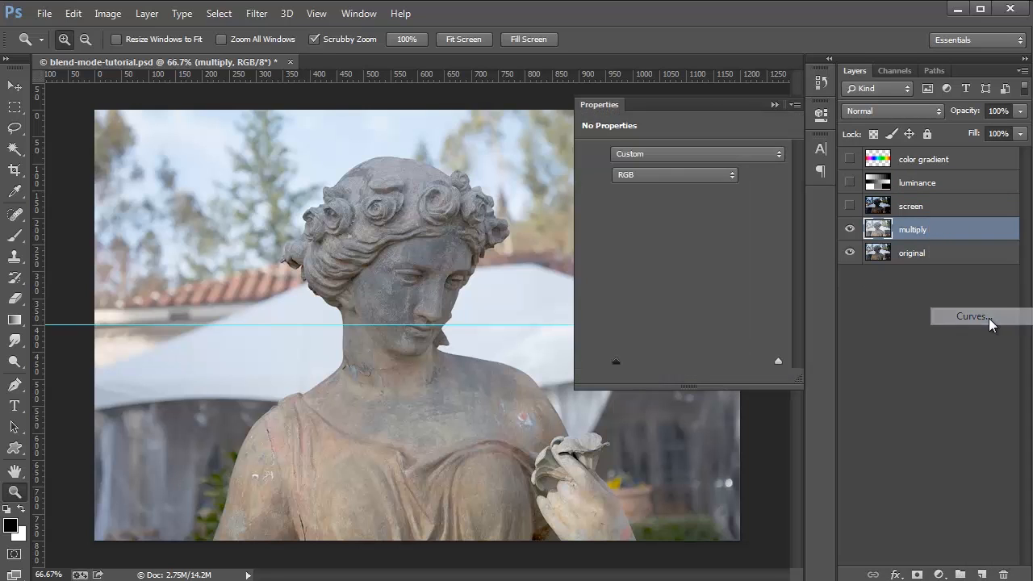
click(886, 112)
click(879, 179)
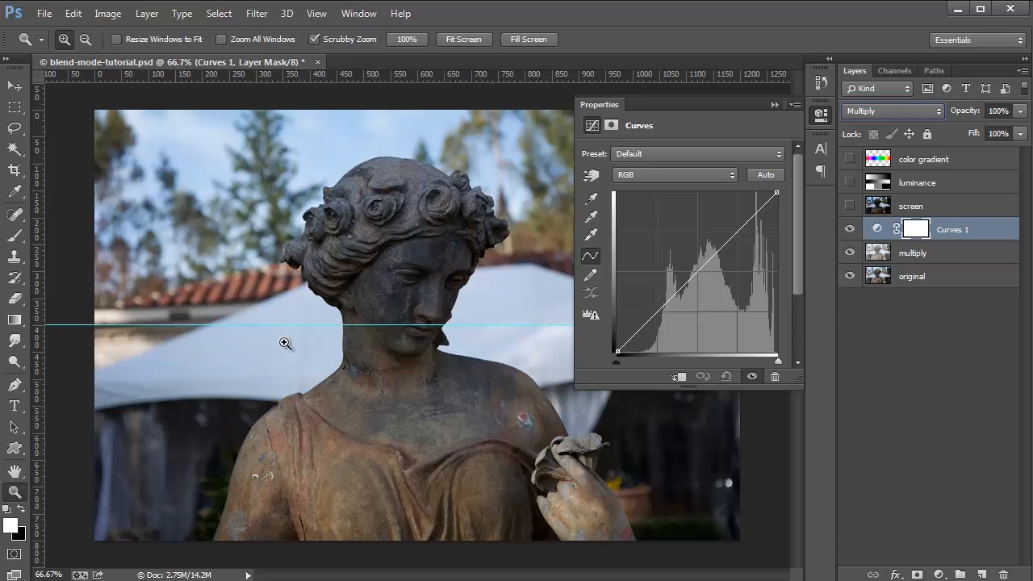
Compare the image with the Curves adjustment layer hidden and shown.
click(850, 230)
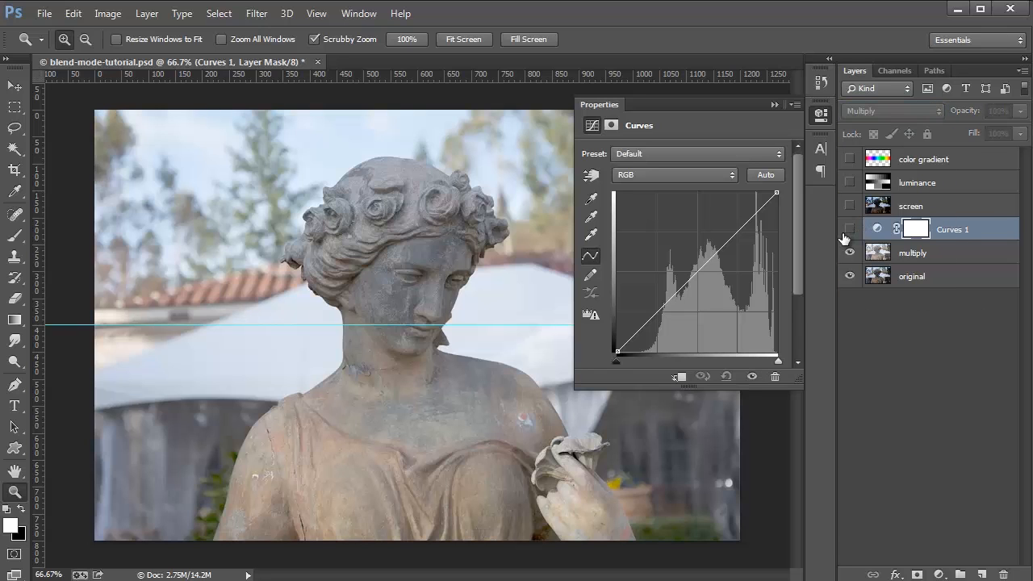
click(851, 232)
click(851, 232)
click(851, 231)
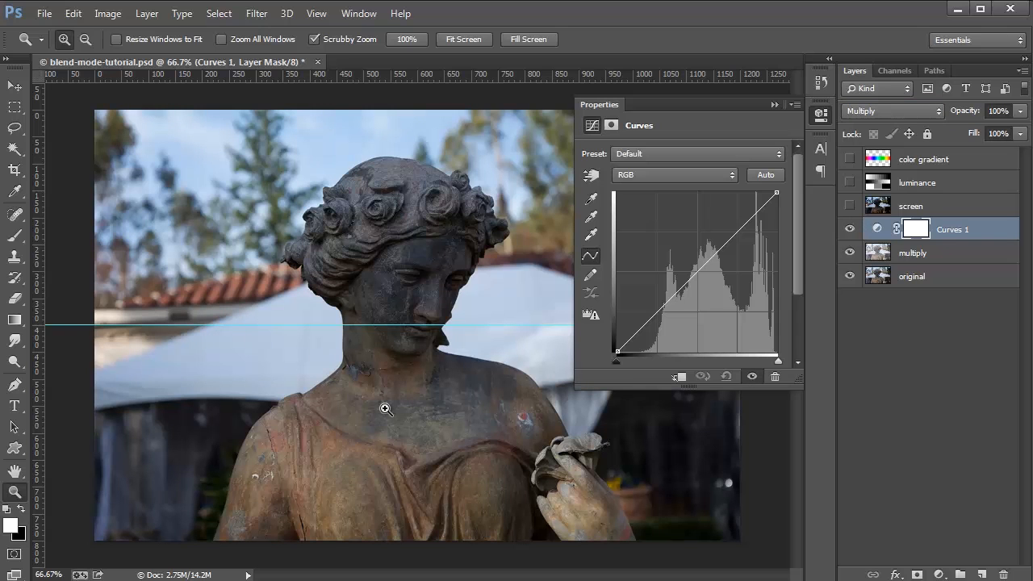
Anchor the curve's shadows, raise its highlights slightly, and lower the Curves layer's opacity to 93%.
click(634, 337)
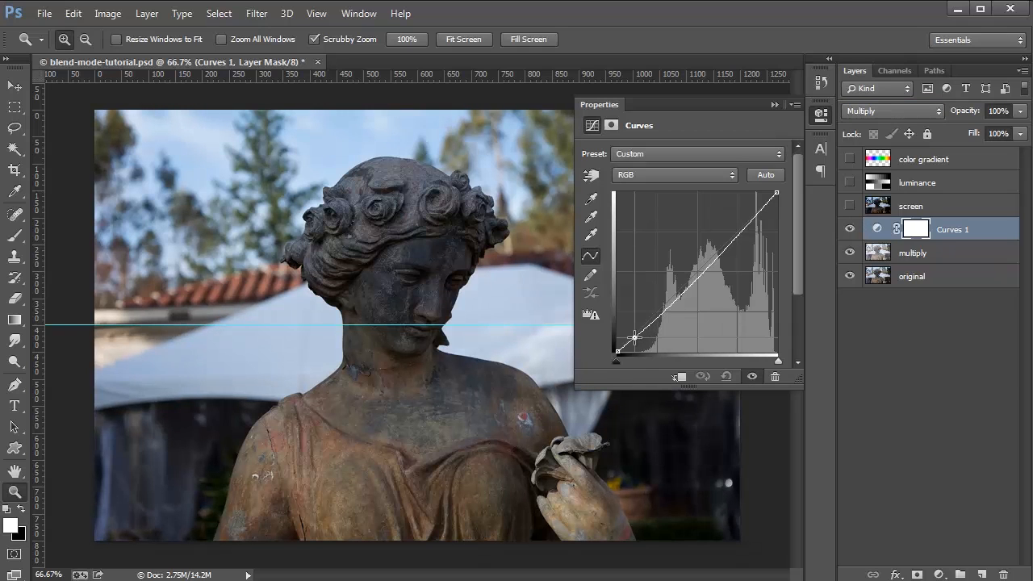
click(764, 202)
drag(763, 203, 760, 200)
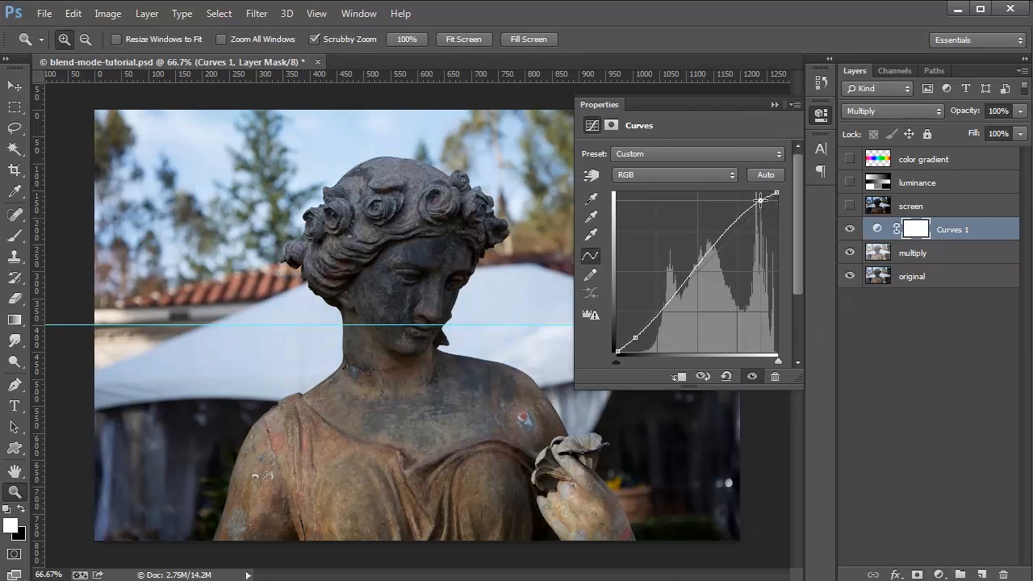
click(850, 231)
click(851, 231)
click(1021, 111)
mouse_move(1019, 129)
mouse_down()
mouse_move(943, 127)
mouse_move(1016, 127)
mouse_up()
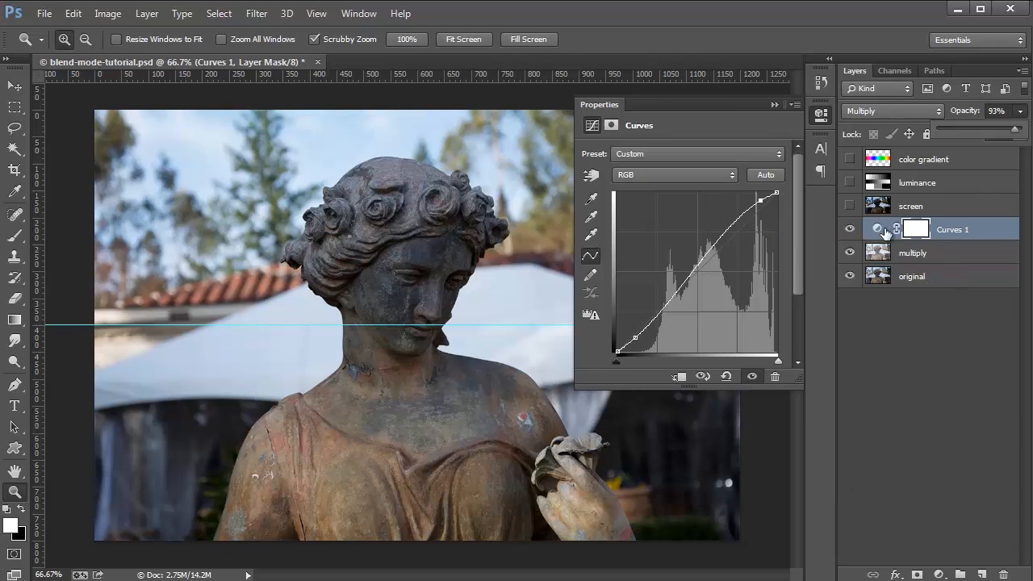
Delete the Curves layer's mask and the Curves adjustment layer itself.
click(820, 115)
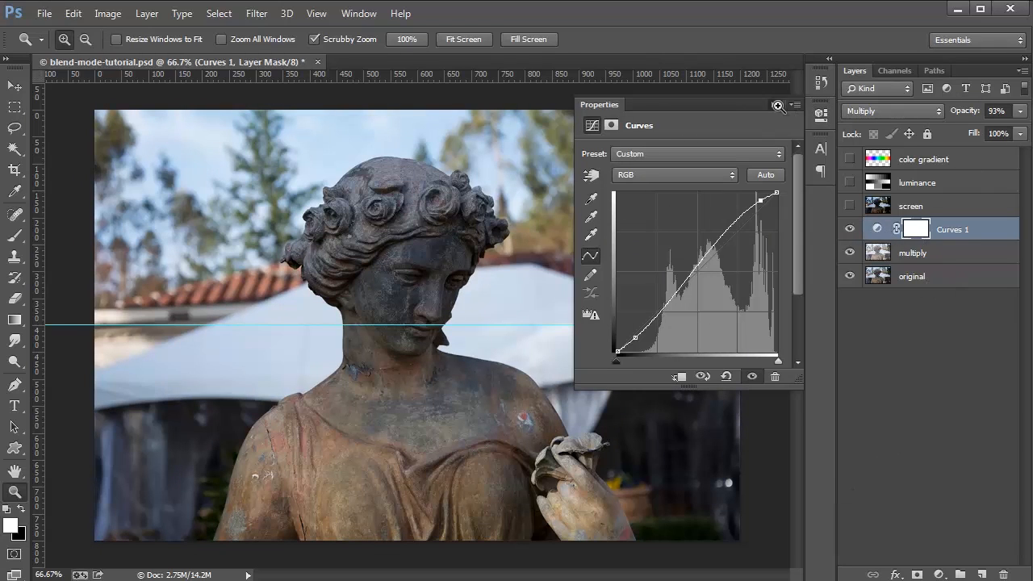
click(1005, 574)
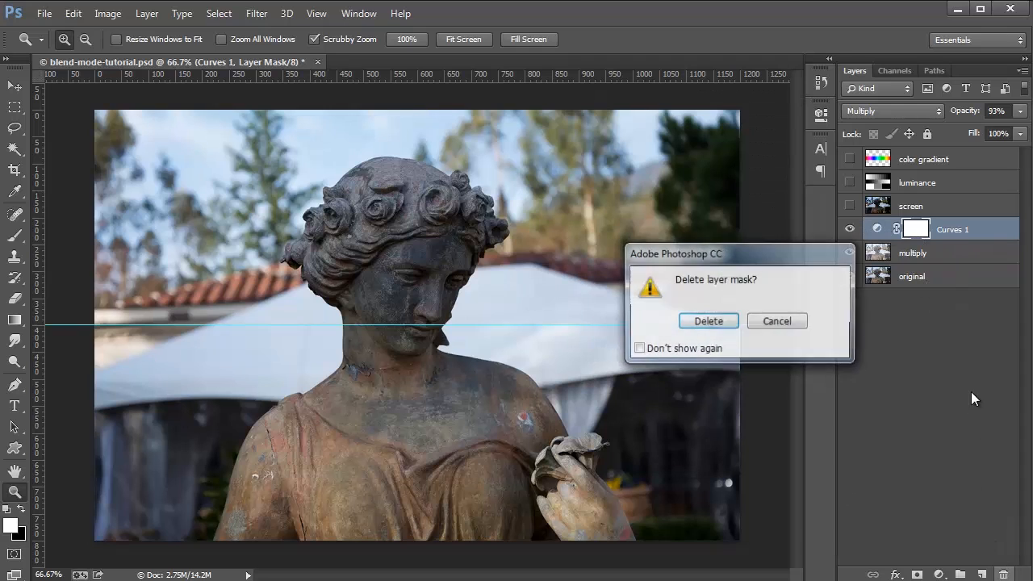
click(704, 321)
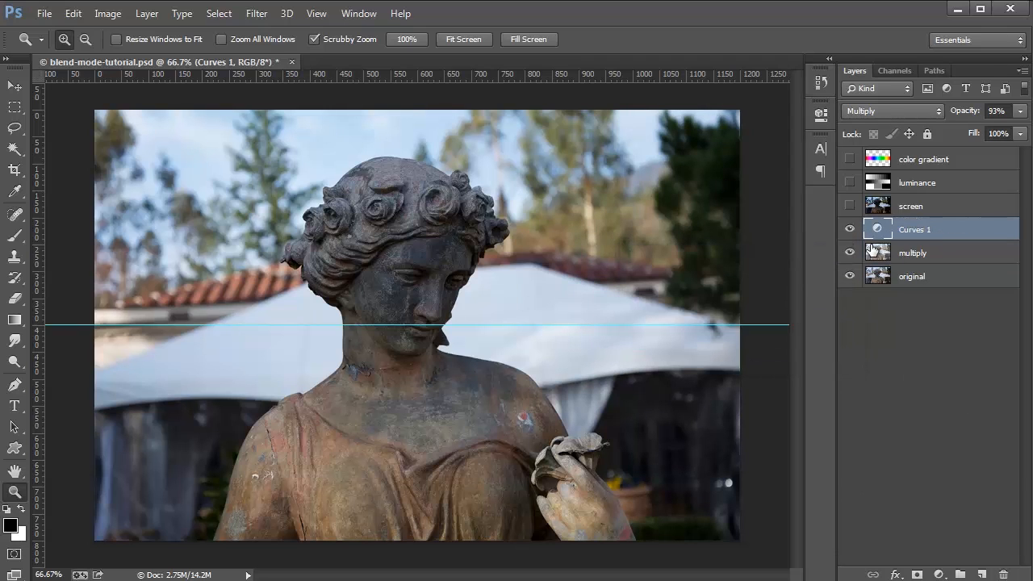
click(849, 229)
click(850, 230)
drag(876, 234, 1005, 575)
Hide the multiply layer, and select and show the luminance layer above the original photo.
click(849, 230)
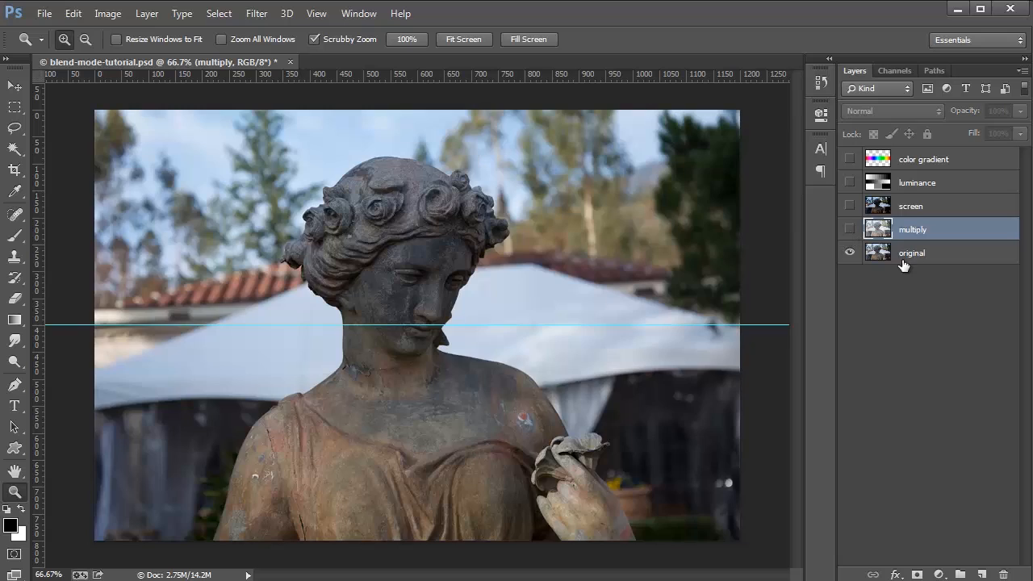
click(905, 253)
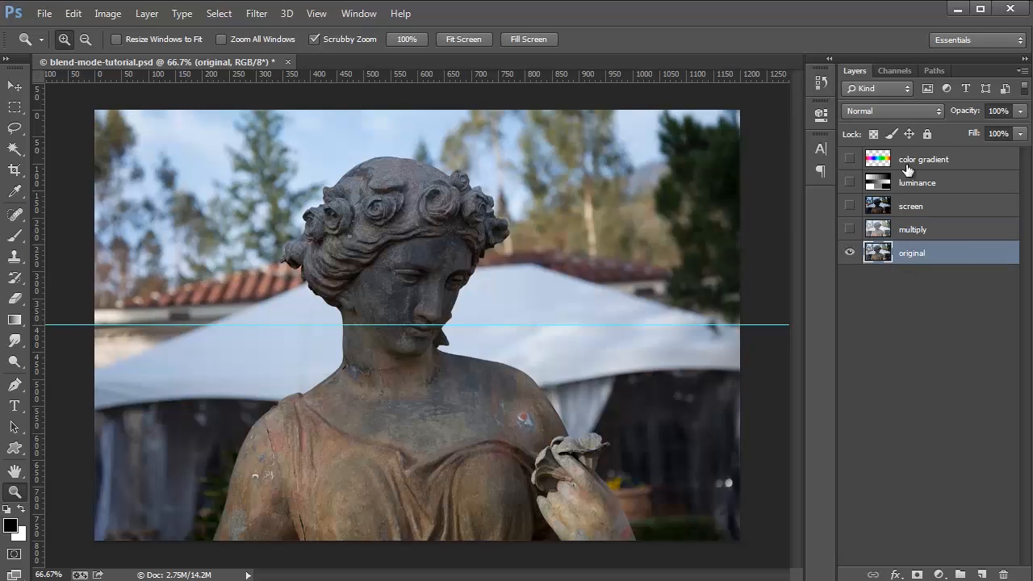
click(903, 182)
click(849, 182)
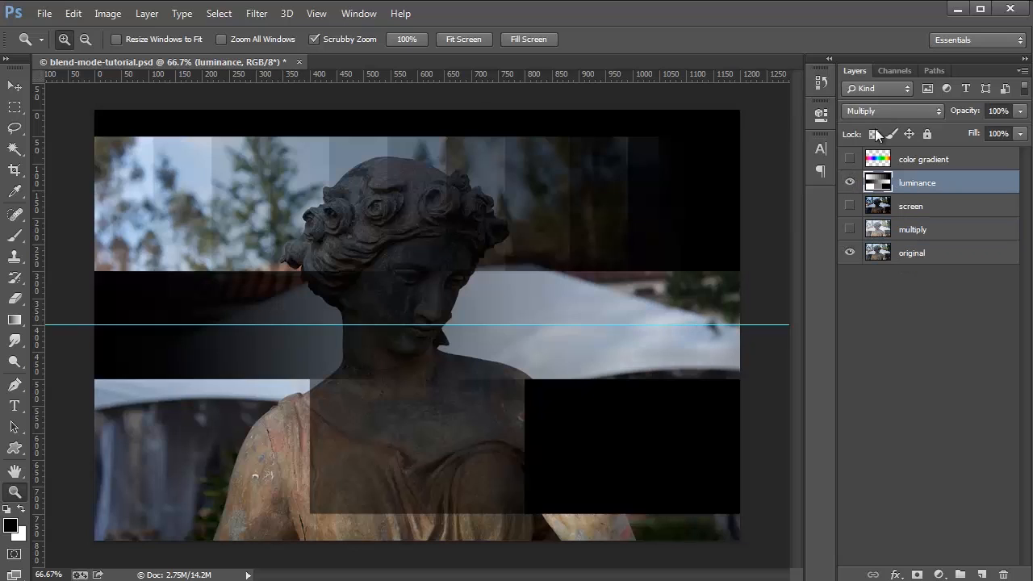
Preview the Color Burn blend mode on the luminance layer and set the layer to Linear Burn.
click(878, 111)
click(883, 193)
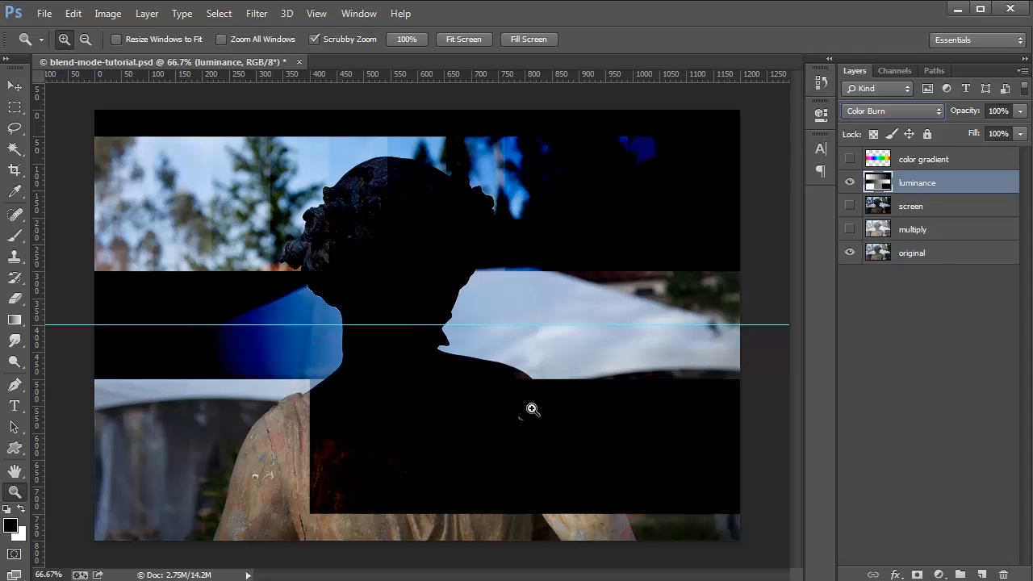
click(896, 110)
click(899, 207)
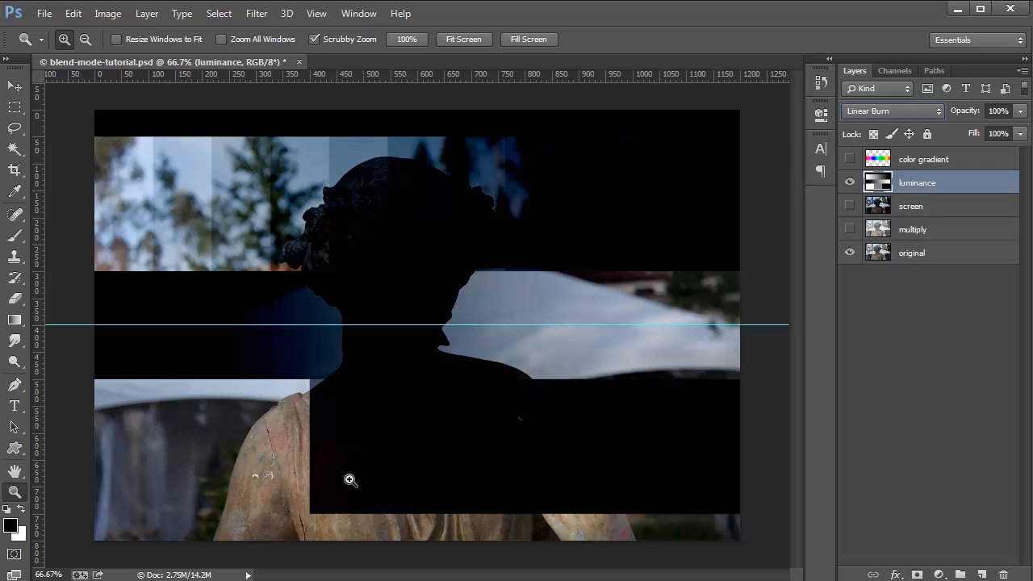
Switch the luminance layer back to Color Burn for comparison and return it to Linear Burn.
click(880, 113)
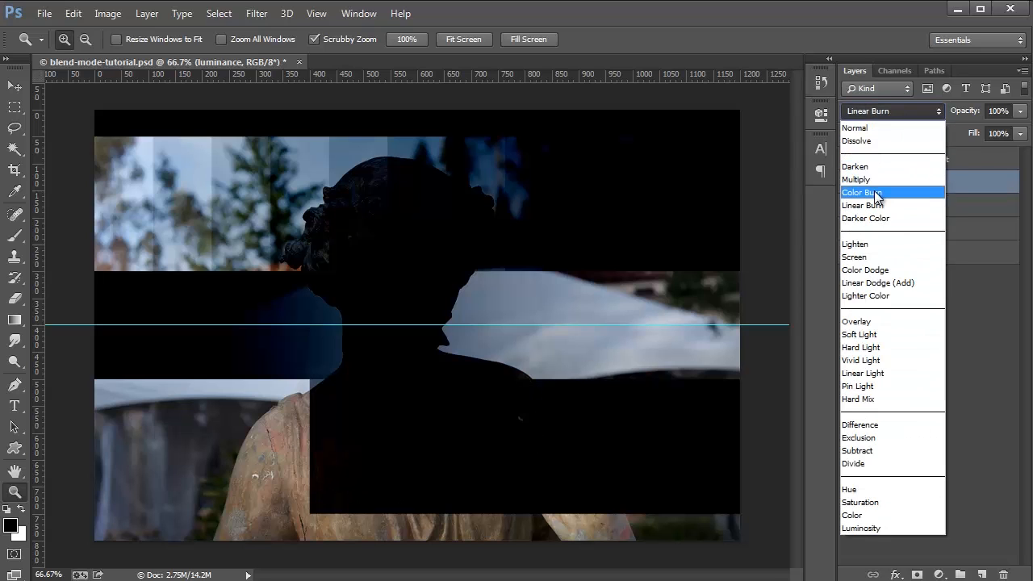
click(878, 192)
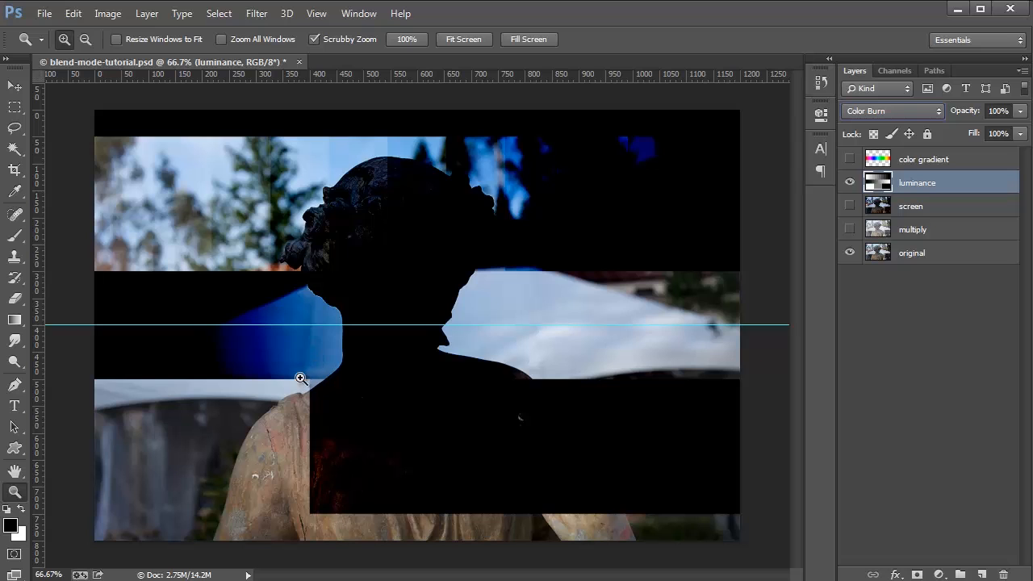
click(878, 113)
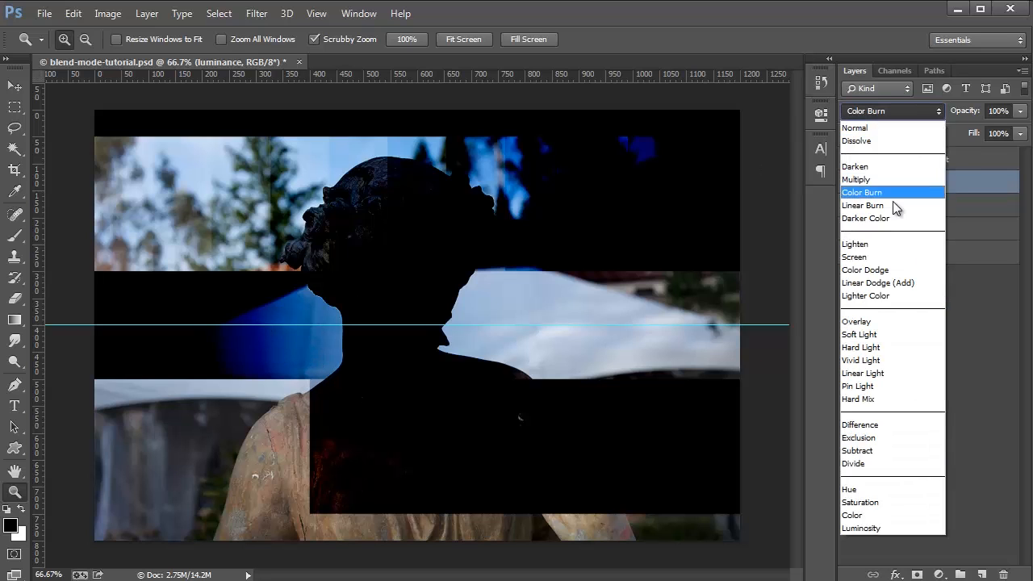
click(893, 206)
Set the luminance layer's blend mode to Darker Color and view the image's color channels.
click(896, 112)
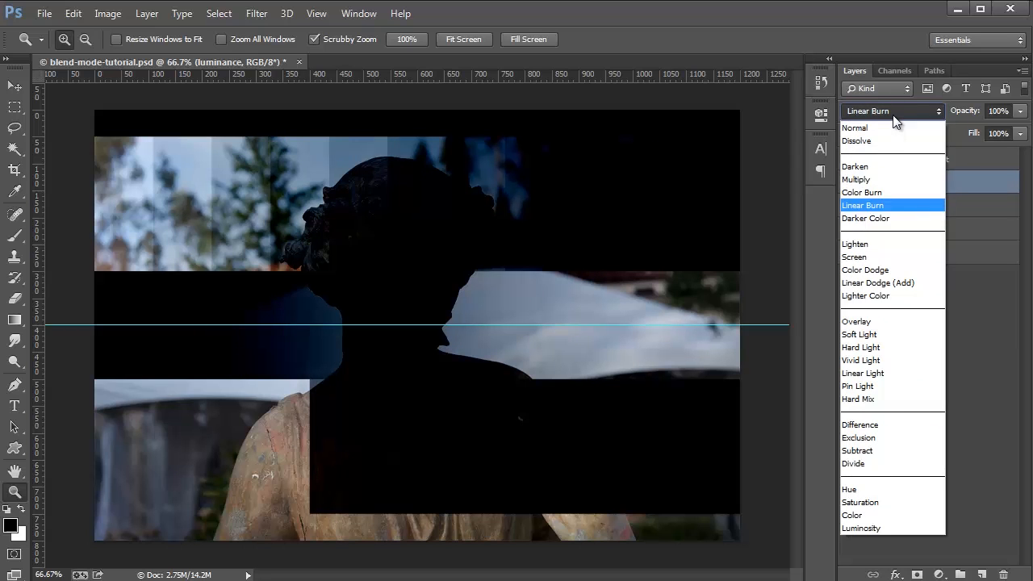
click(896, 224)
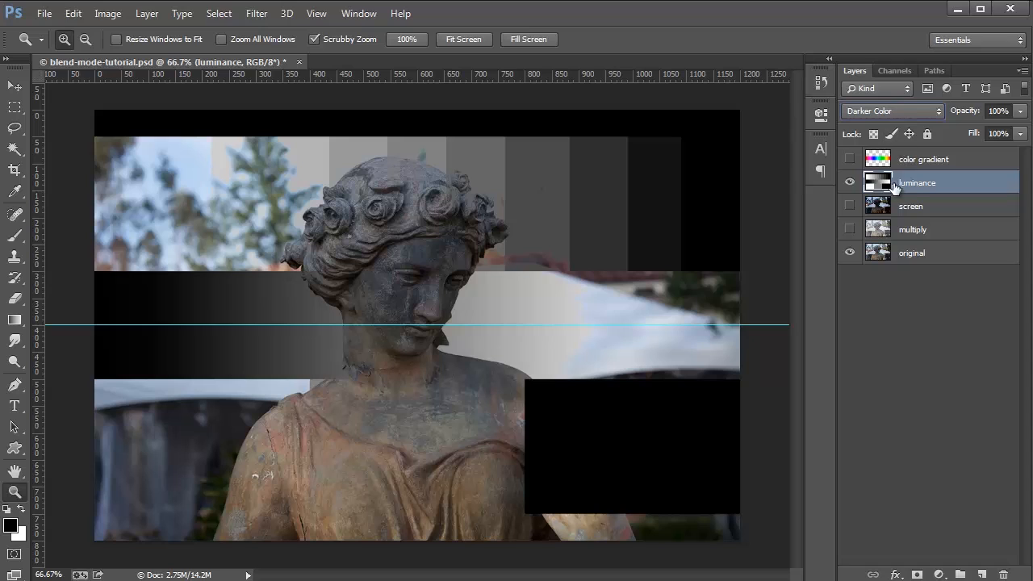
click(897, 73)
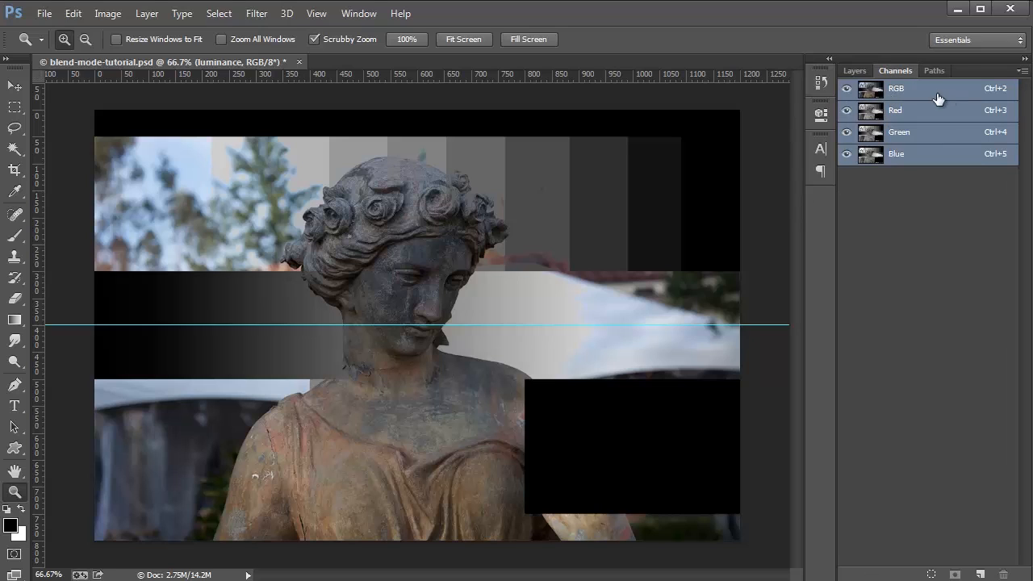
click(856, 70)
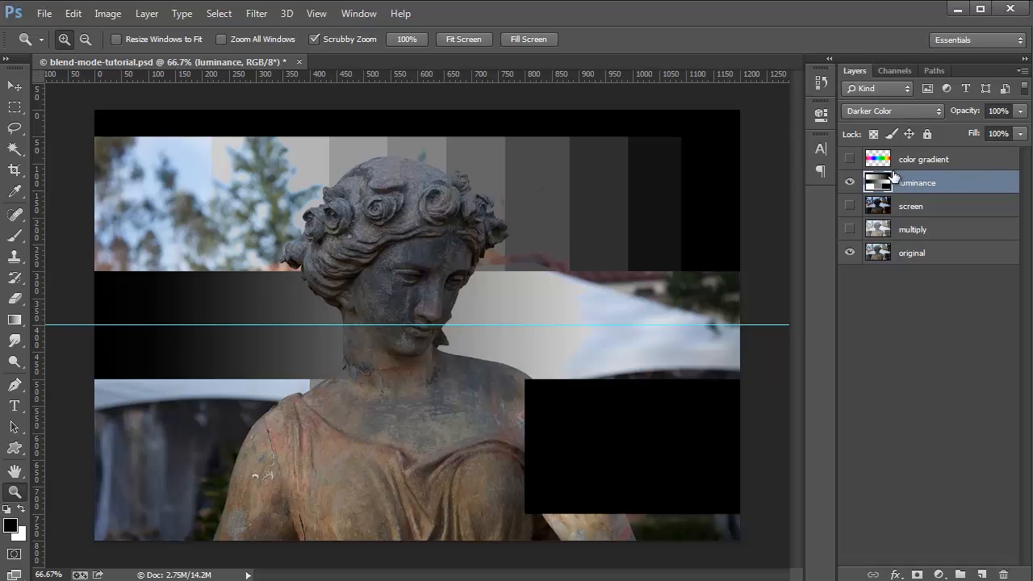
Switch the luminance layer's blend mode to Darken for comparison and view the color channels again.
click(888, 113)
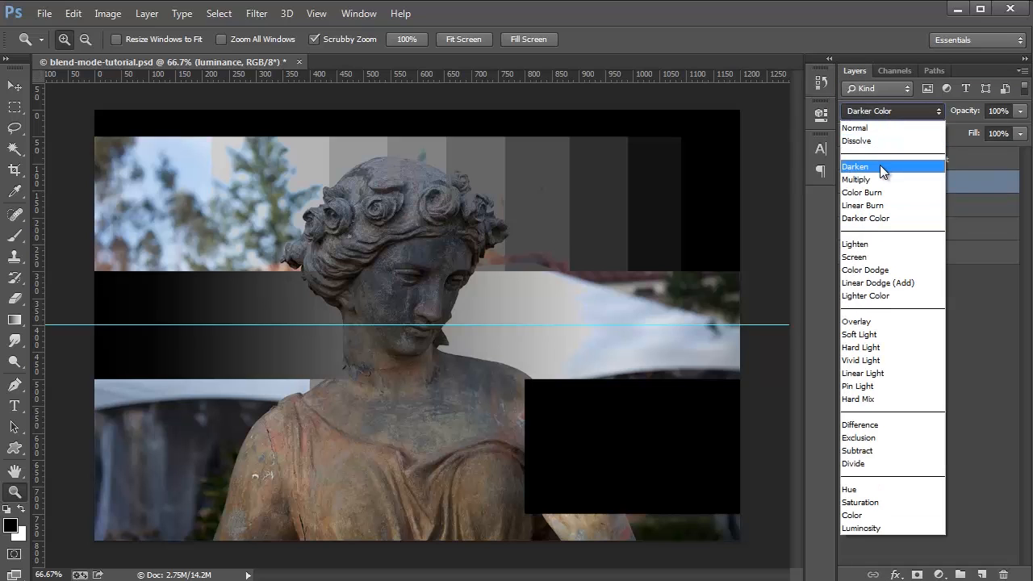
click(874, 166)
click(894, 71)
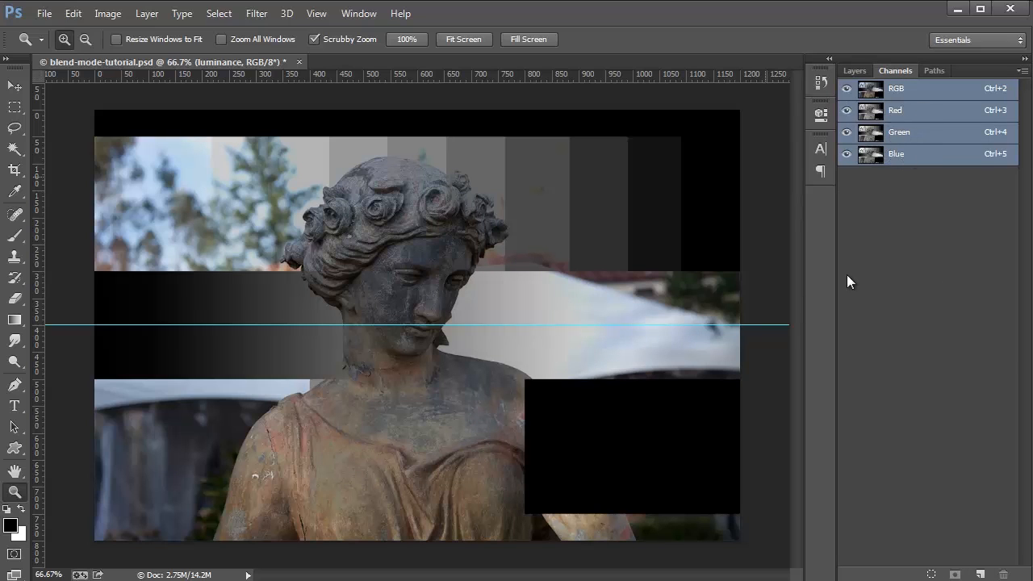
click(856, 72)
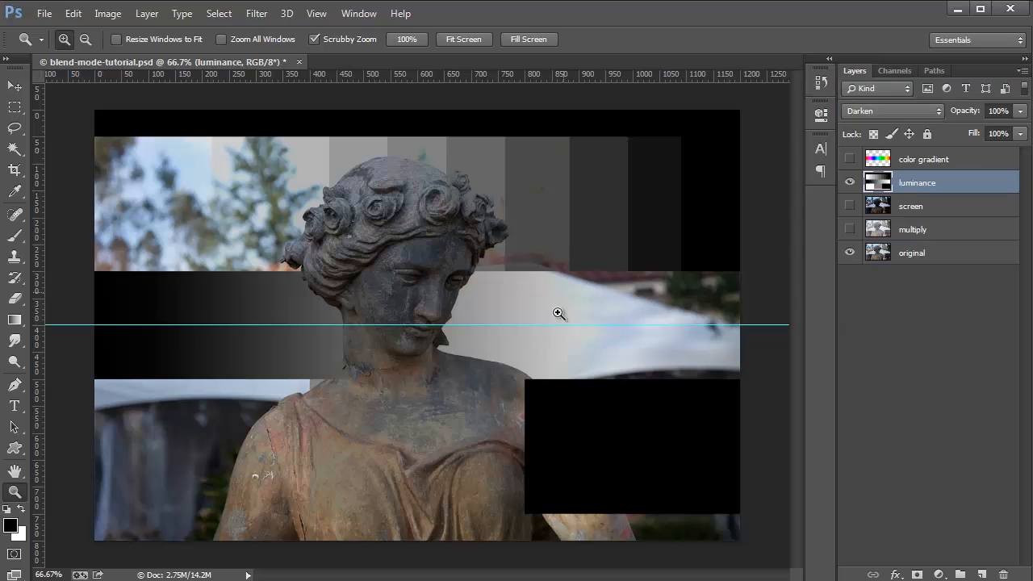
Alternate the luminance layer between Darker Color and Darken to compare them, ending on Darker Color.
click(893, 111)
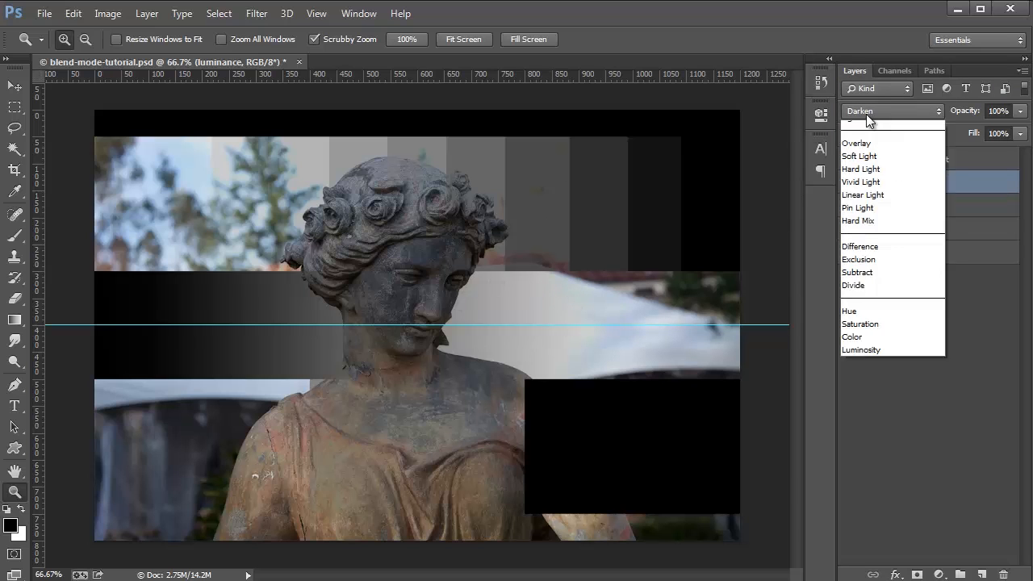
click(865, 218)
click(878, 111)
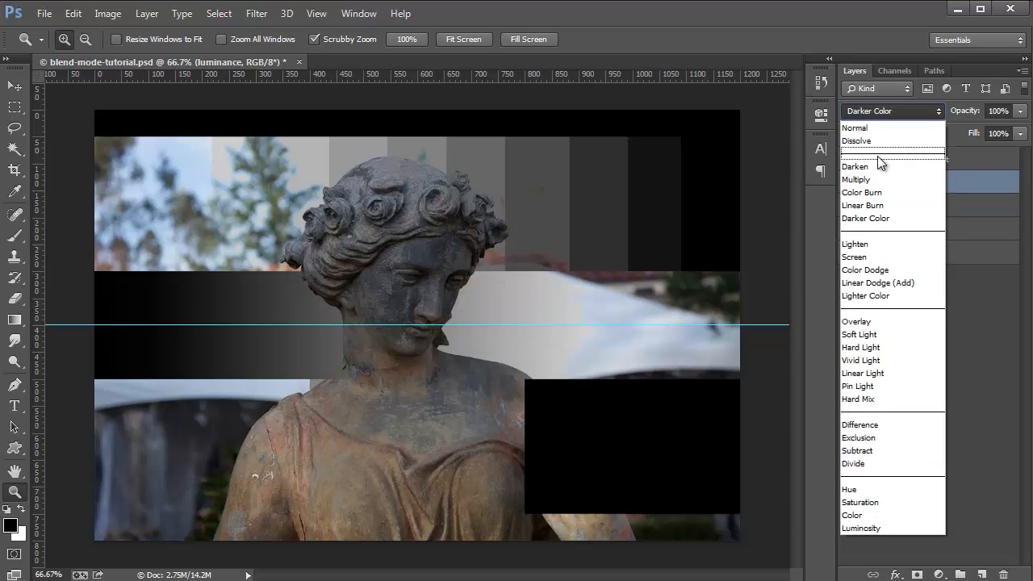
click(860, 166)
click(871, 109)
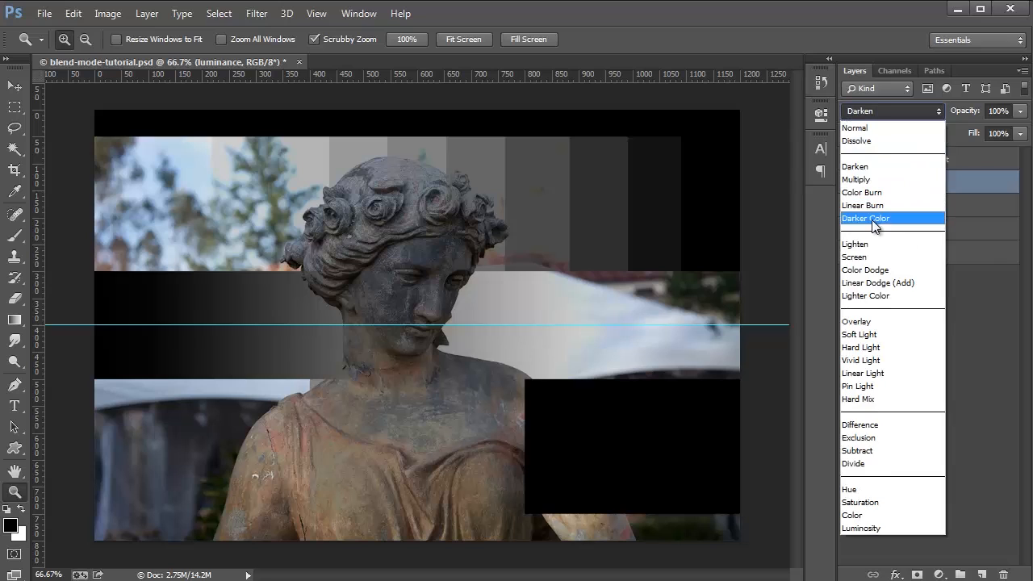
click(874, 220)
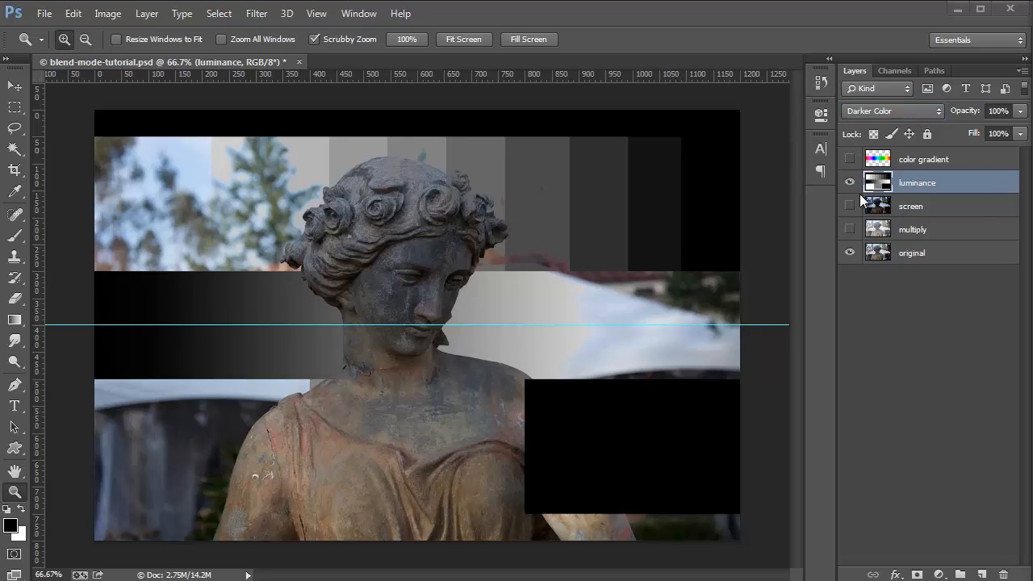
Set the luminance layer's blend mode to Lighten, and switch it to Screen for comparison.
click(886, 110)
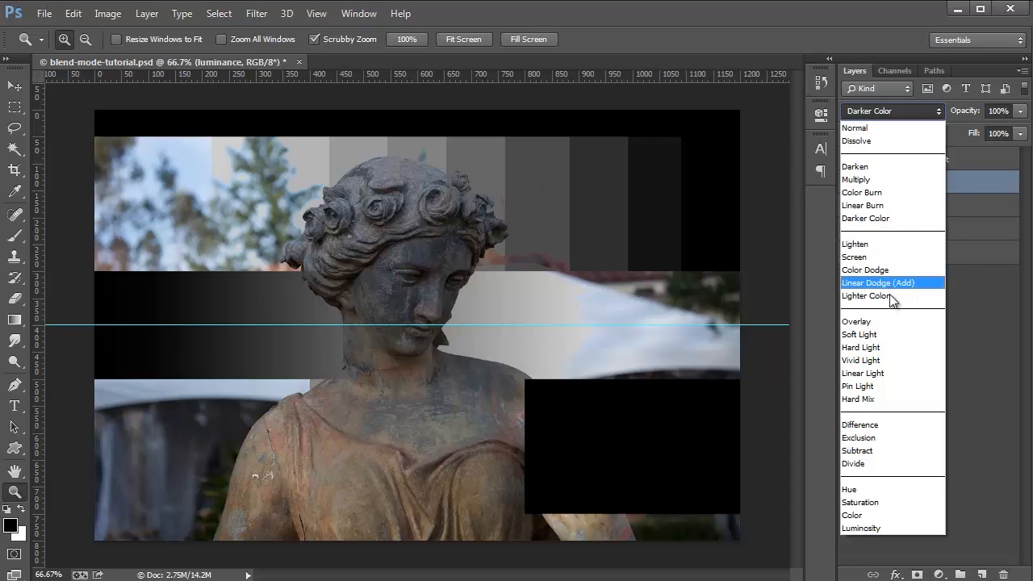
click(885, 245)
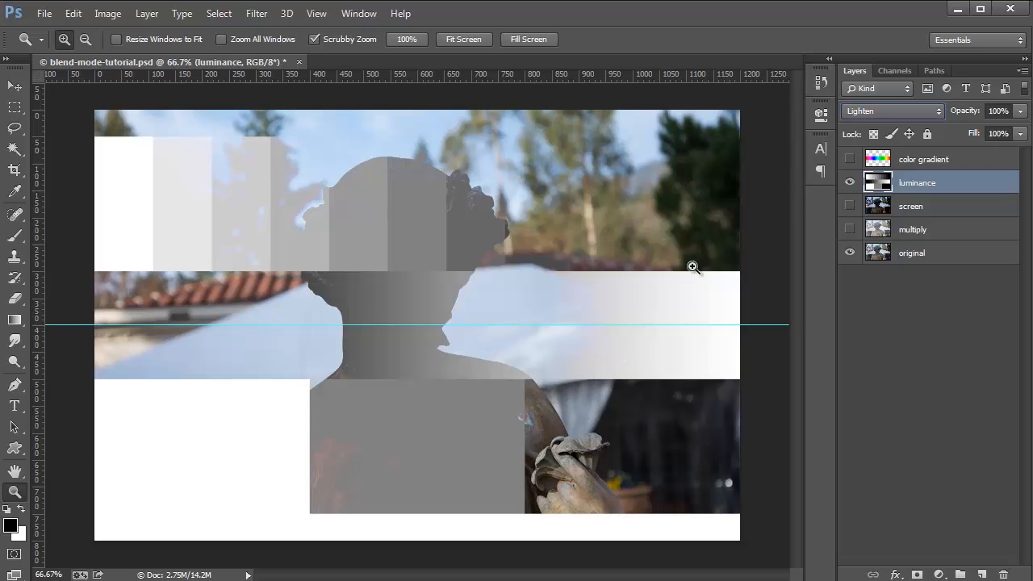
click(881, 111)
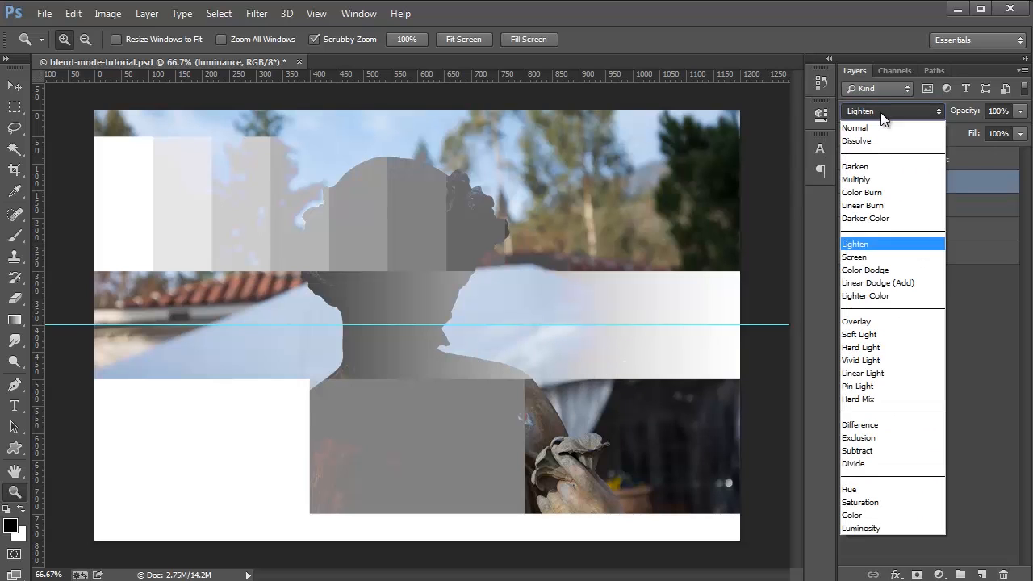
click(859, 258)
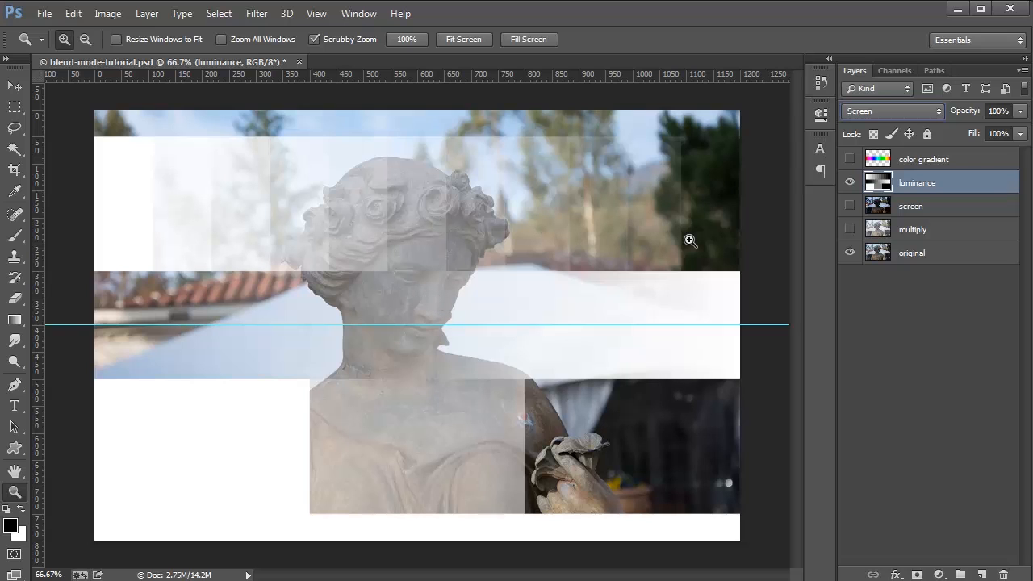
Show the screen layer instead of luminance, add a Curves adjustment layer in Screen mode, and compare the image without and with it.
click(849, 183)
click(850, 206)
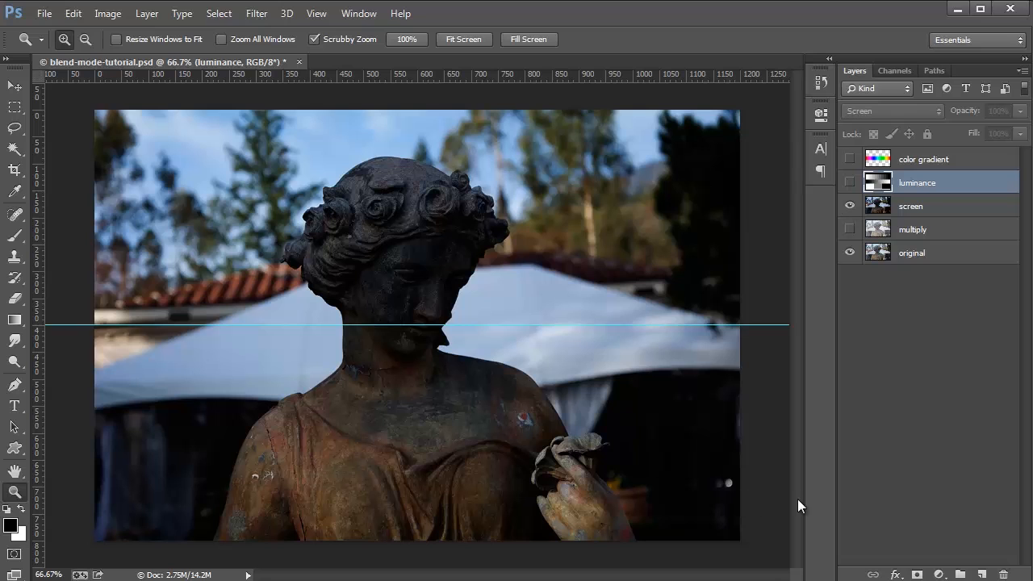
click(939, 575)
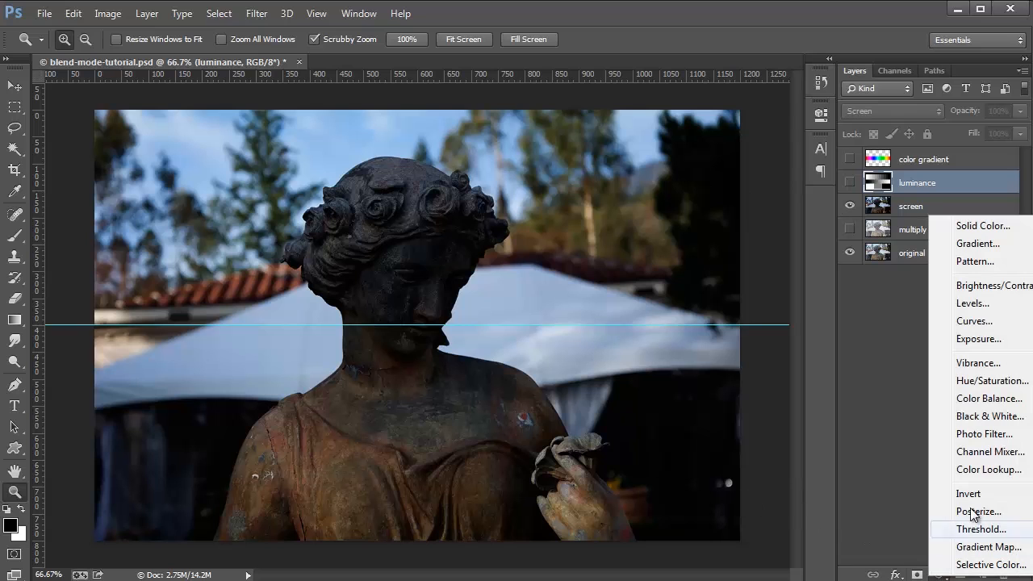
click(974, 321)
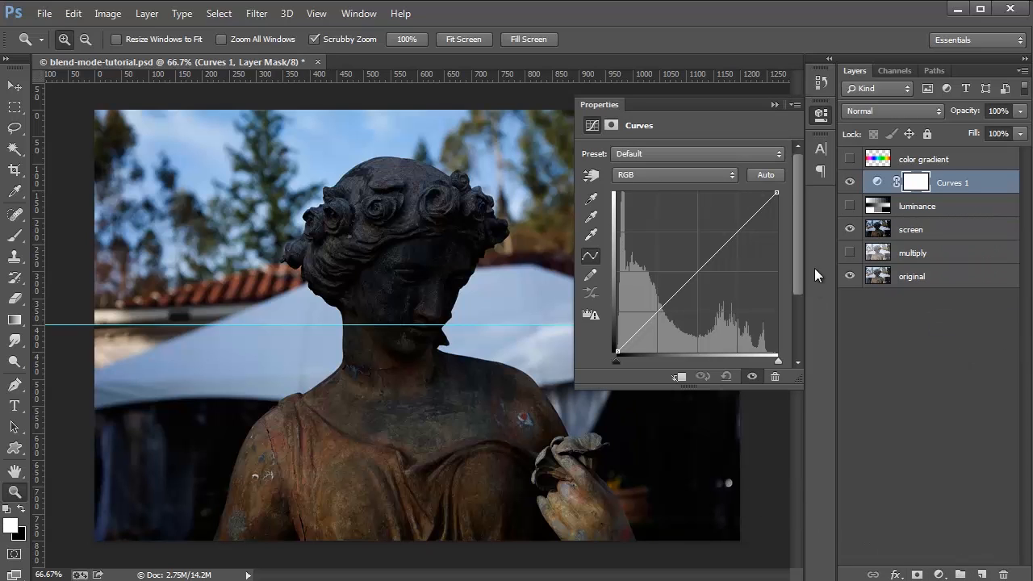
click(878, 114)
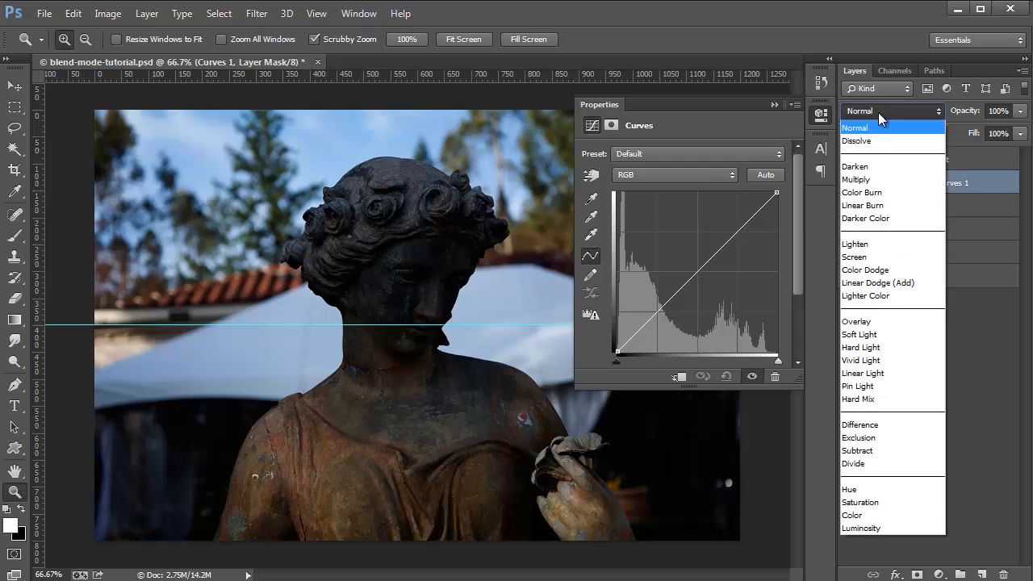
click(870, 257)
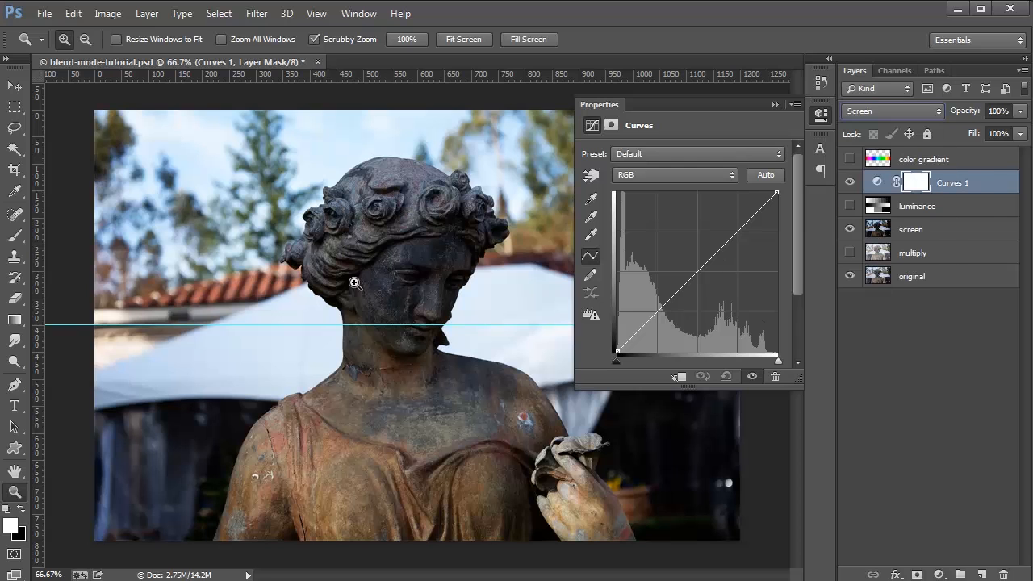
click(850, 182)
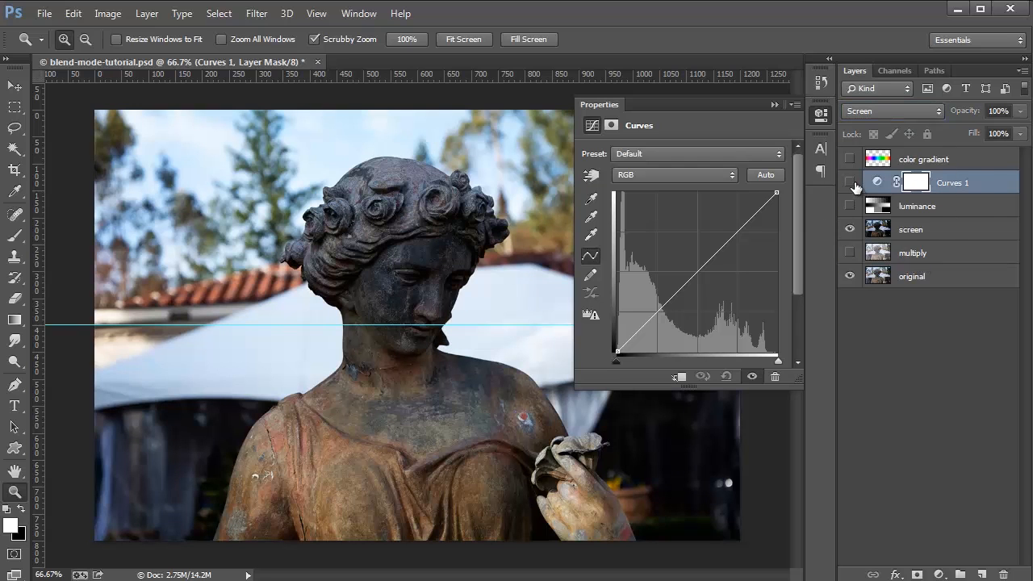
click(850, 182)
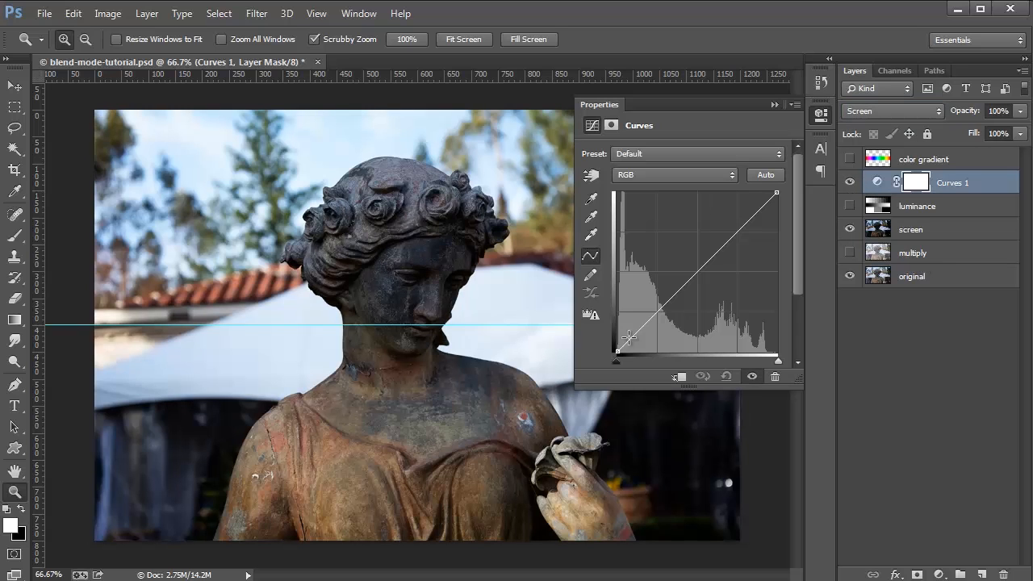
Reshape the Curves adjustment with one point lifting the shadows and another pulling the highlights down.
drag(650, 323, 635, 311)
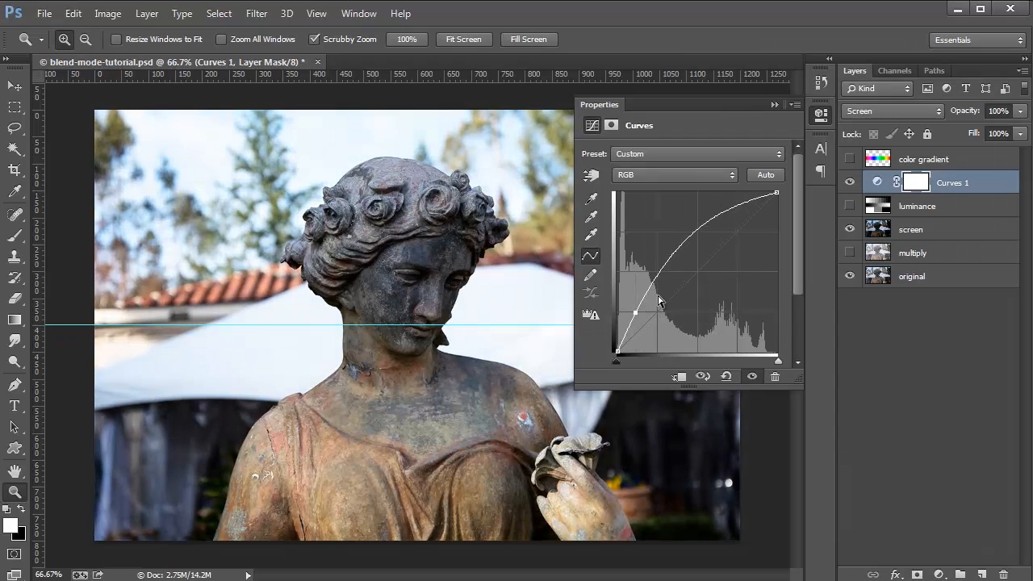
drag(710, 220, 724, 237)
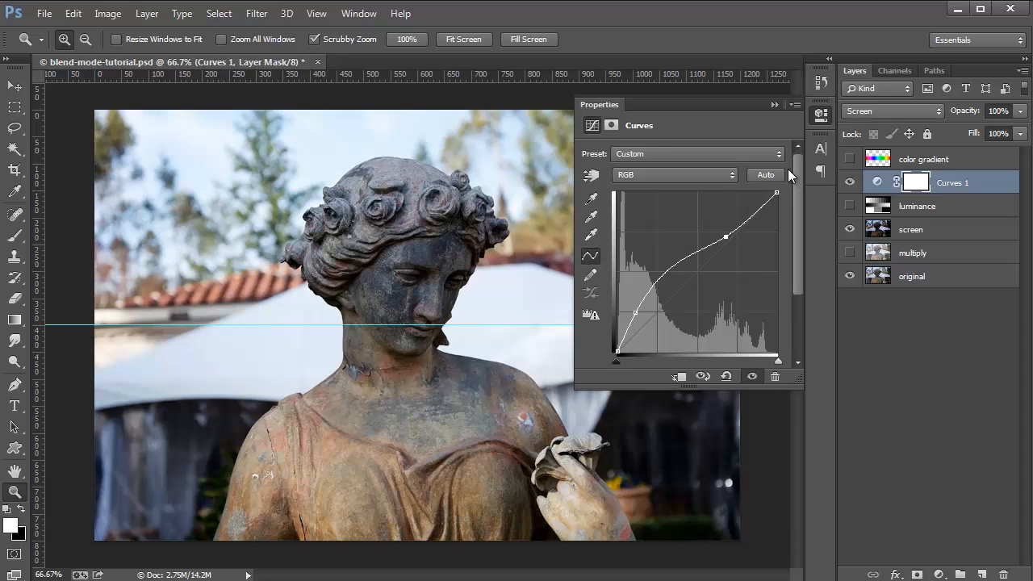
click(773, 104)
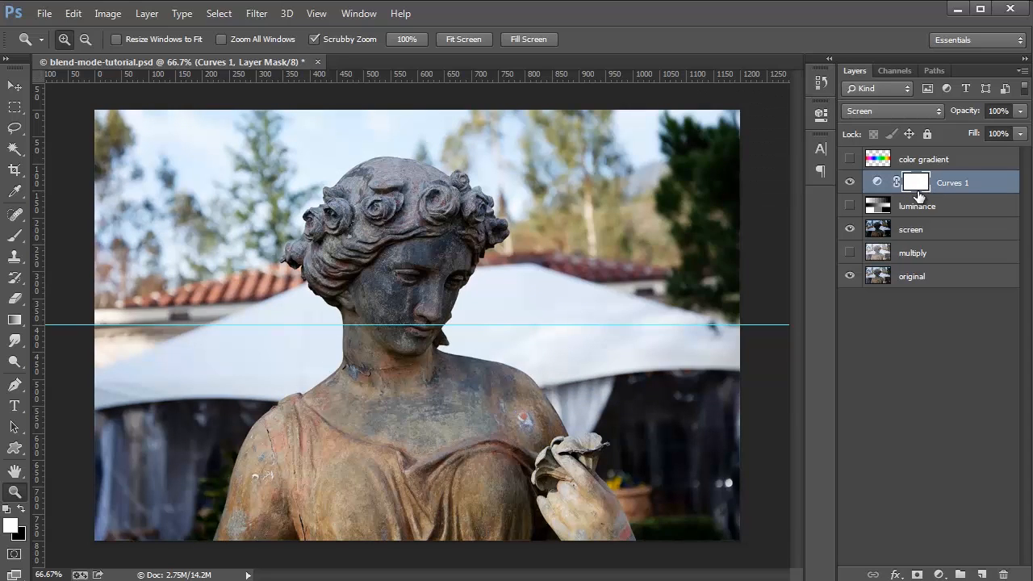
Try painting black on the Curves layer mask across the tent beside the statue with a brush of size 125, and undo the stroke.
click(14, 234)
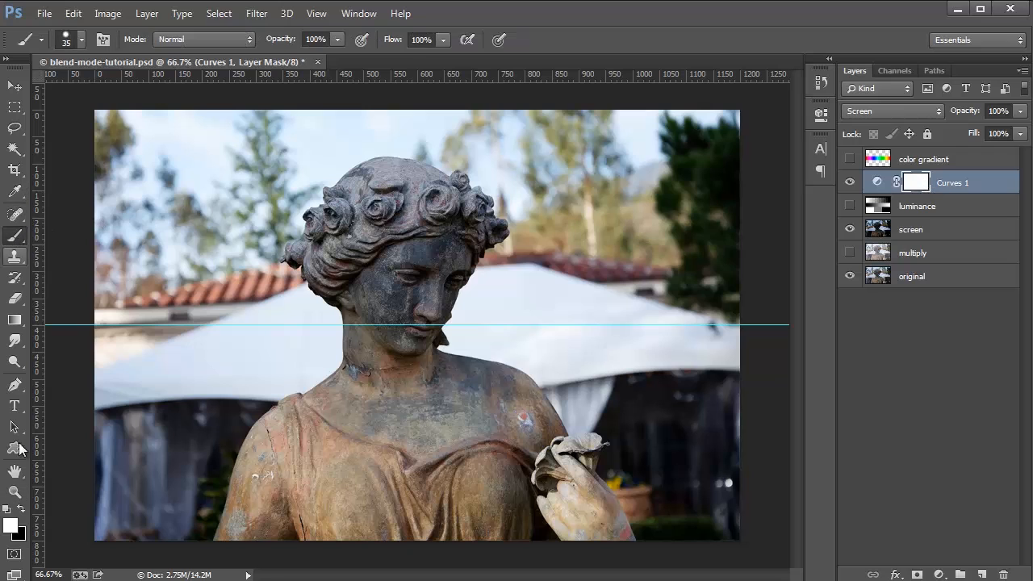
click(21, 508)
key(bracketright)
key(bracketright)
key(bracketright)
key(bracketright)
key(bracketright)
key(bracketright)
key(bracketright)
key(bracketright)
mouse_move(299, 323)
mouse_down()
mouse_move(243, 371)
mouse_move(234, 303)
mouse_move(129, 420)
mouse_move(128, 317)
mouse_up()
key(ctrl+z)
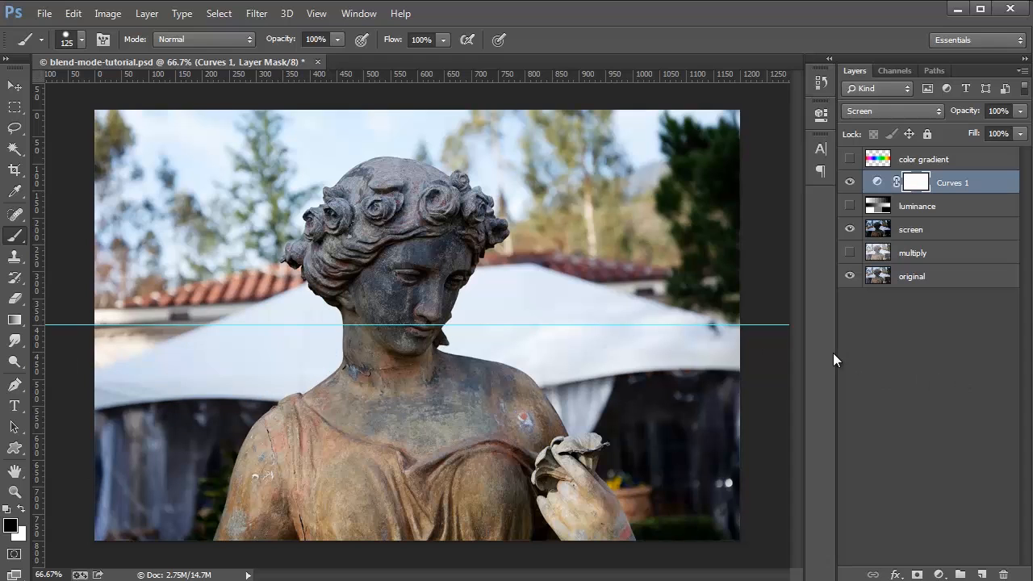
Compare the image with and without the Curves adjustment, and delete the adjustment layer.
click(849, 183)
click(849, 183)
click(849, 183)
click(849, 182)
drag(929, 190, 1003, 574)
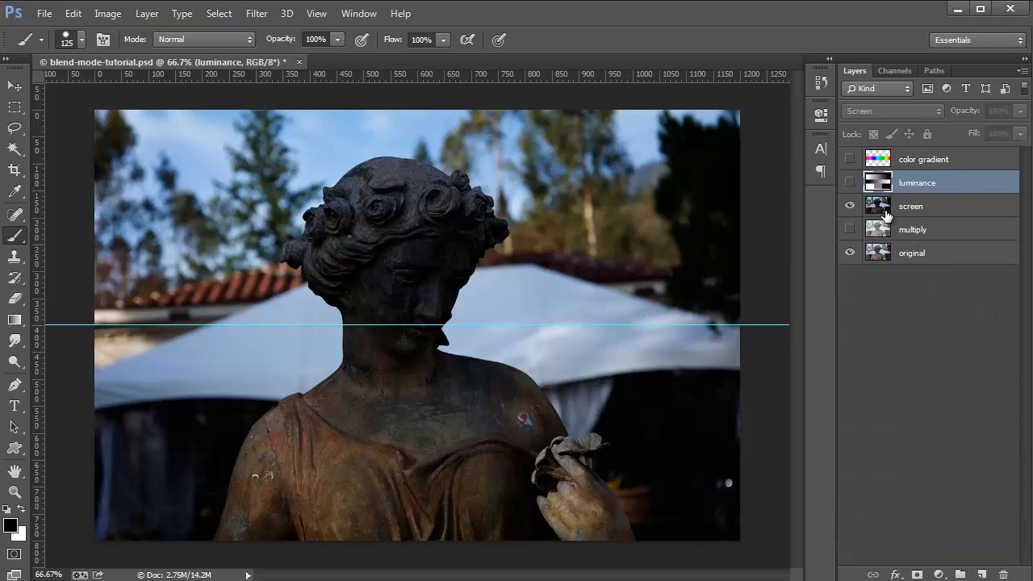
Duplicate the screen layer and set the copy's blend mode to Screen.
click(882, 206)
click(850, 206)
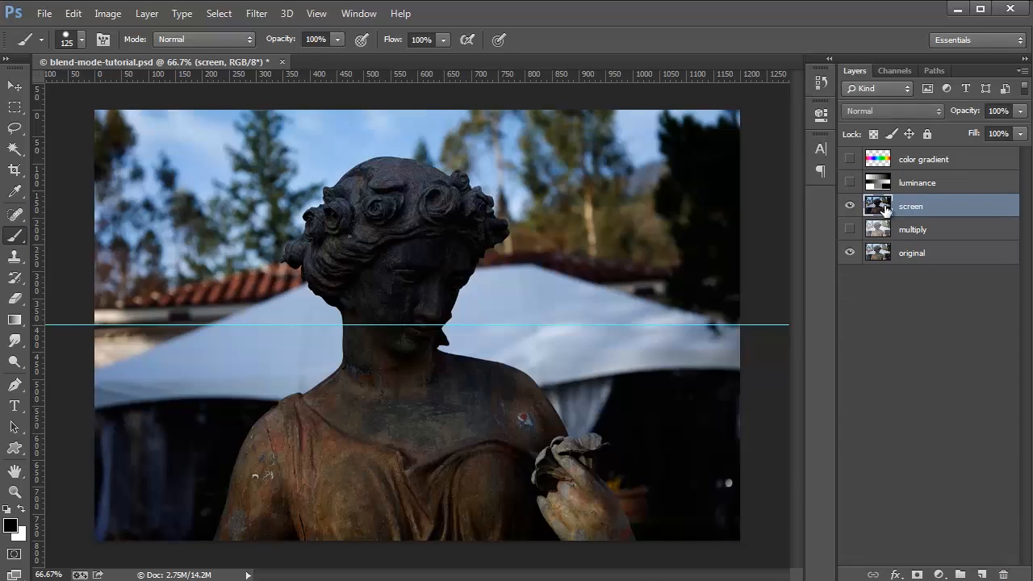
drag(882, 211, 983, 573)
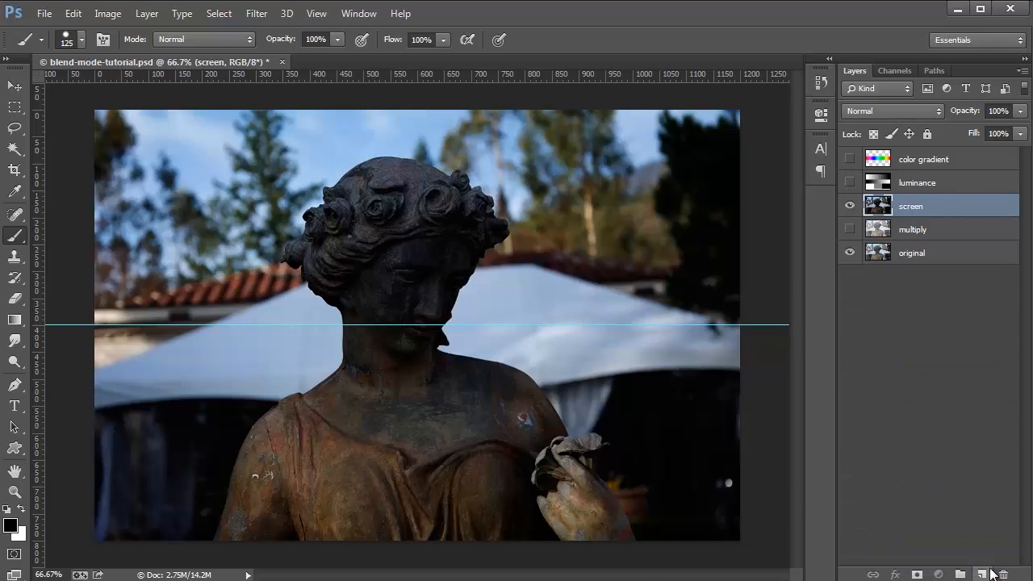
click(896, 111)
click(882, 256)
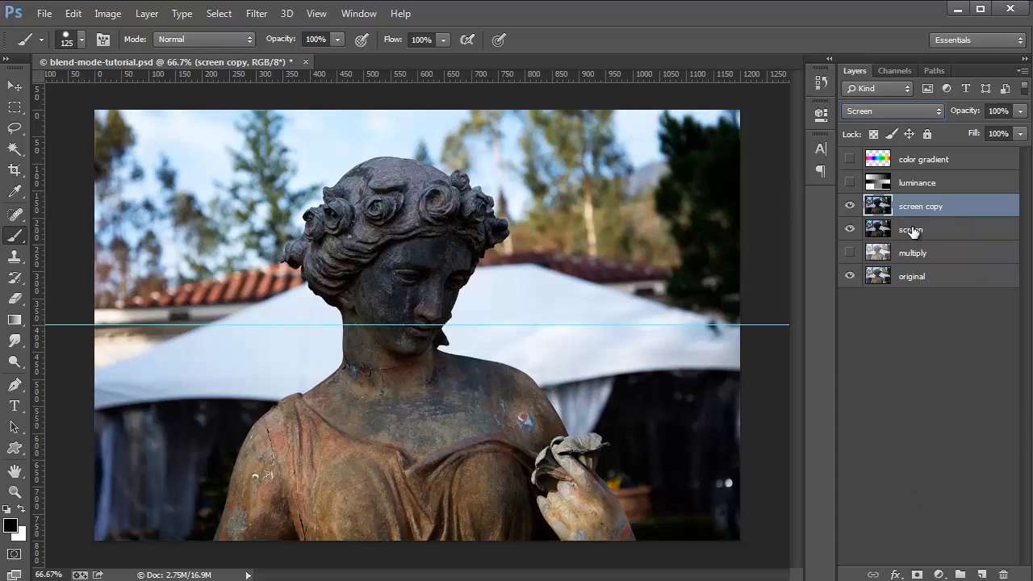
Replace the screen layer's copy with a Curves adjustment layer in Screen mode, shaped into a contrast-boosting S-curve.
drag(888, 212, 1004, 574)
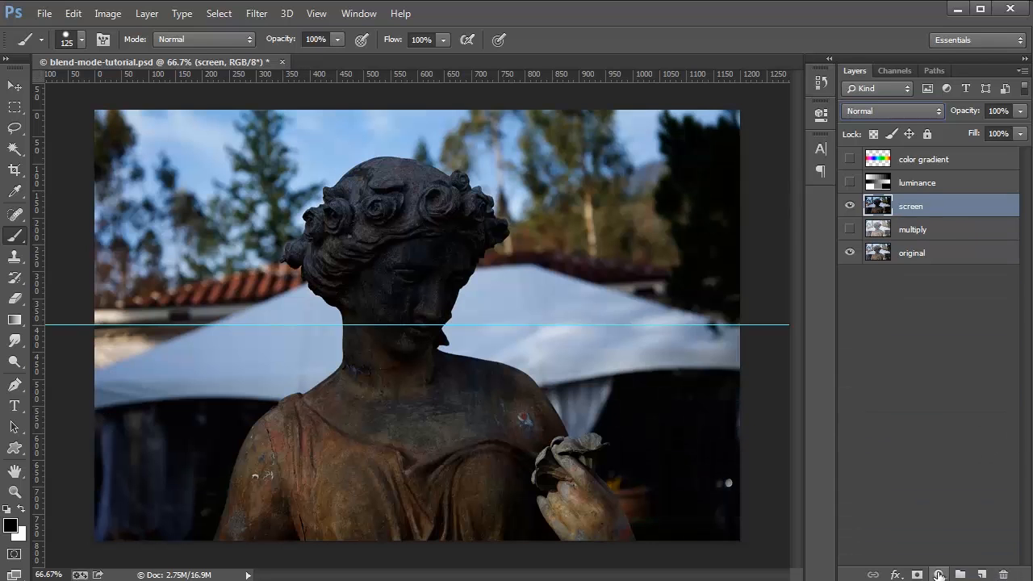
click(939, 575)
click(976, 323)
click(888, 111)
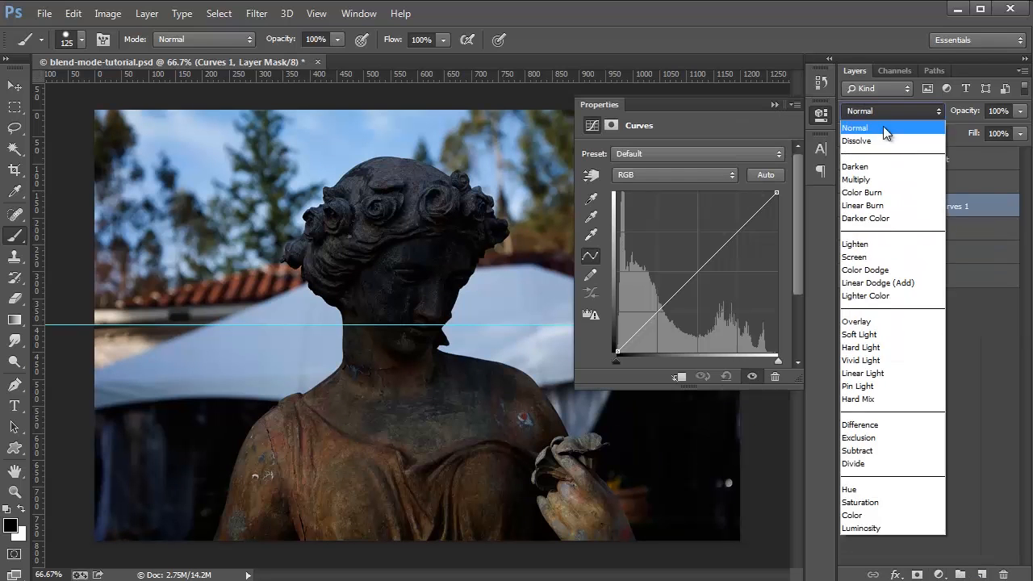
click(864, 256)
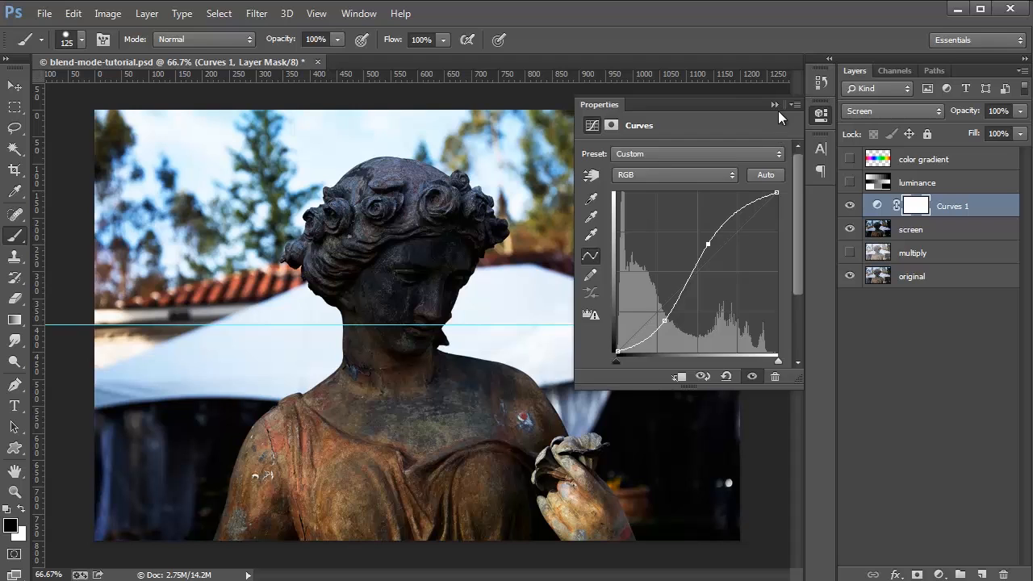
click(775, 105)
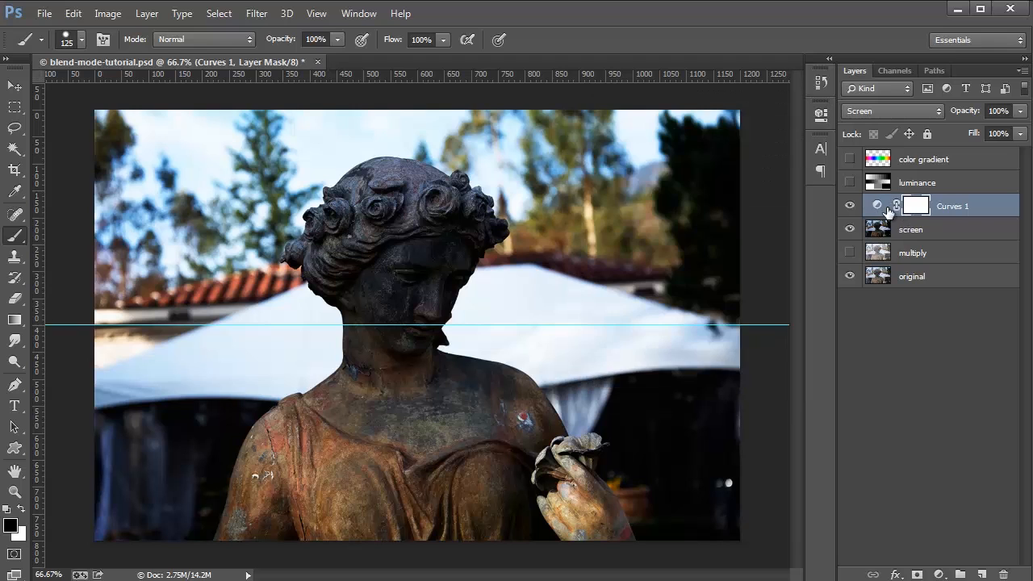
Delete the Curves adjustment layer and show the luminance layer in Normal mode instead of the screen layer.
drag(878, 210, 1002, 575)
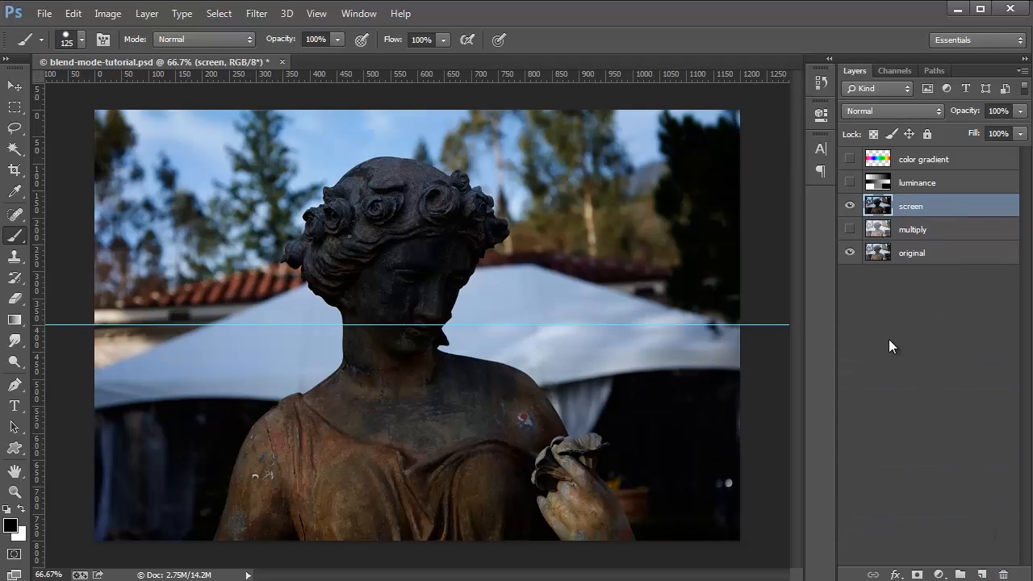
click(888, 182)
click(850, 205)
click(850, 184)
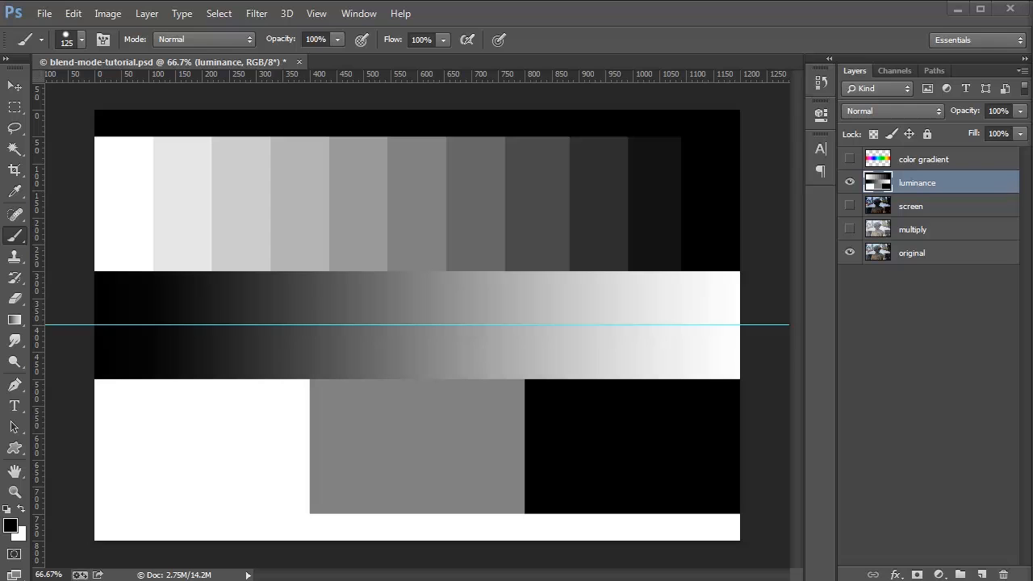
Set the luminance layer's blend mode to Color Dodge and compare the photo with the layer hidden and shown.
click(884, 111)
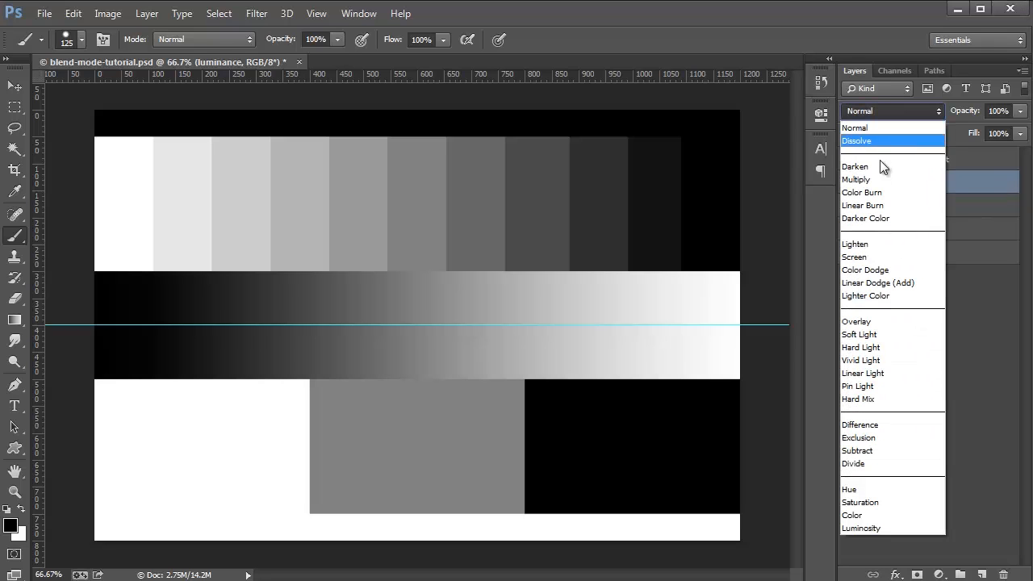
click(879, 270)
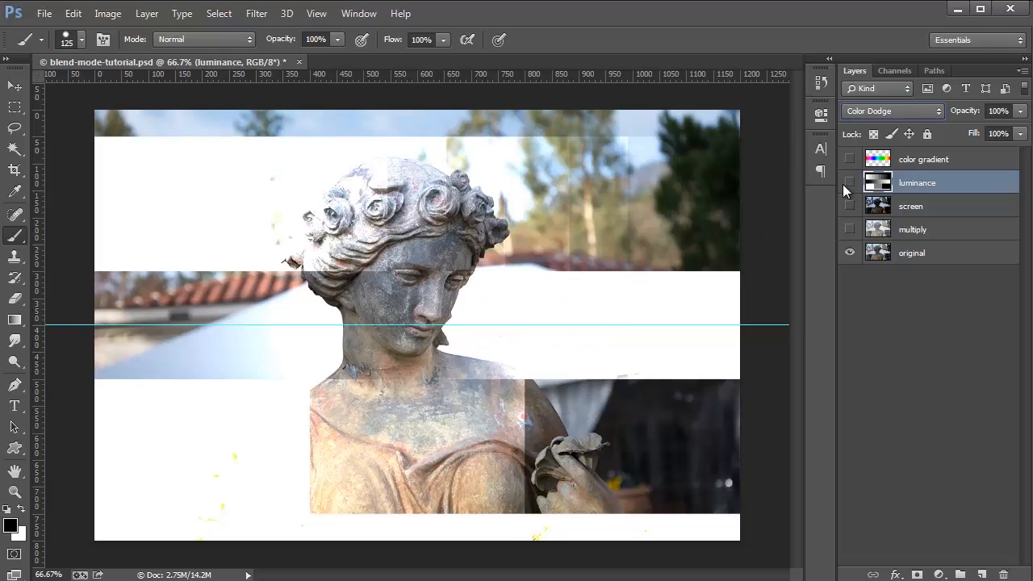
click(850, 183)
click(849, 183)
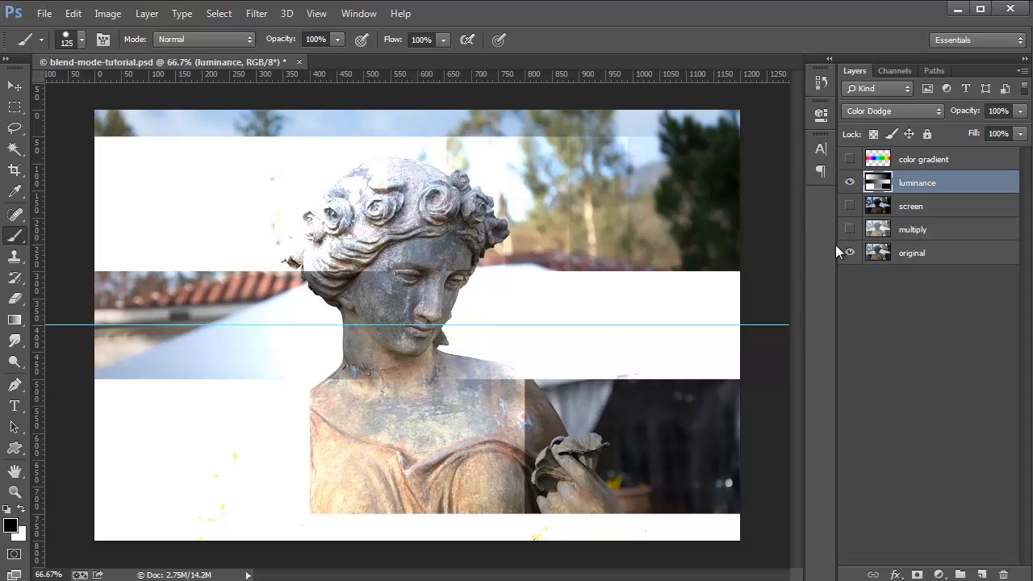
Set the luminance layer to Linear Dodge (Add), compare it against Color Dodge, and return to Linear Dodge (Add).
click(884, 113)
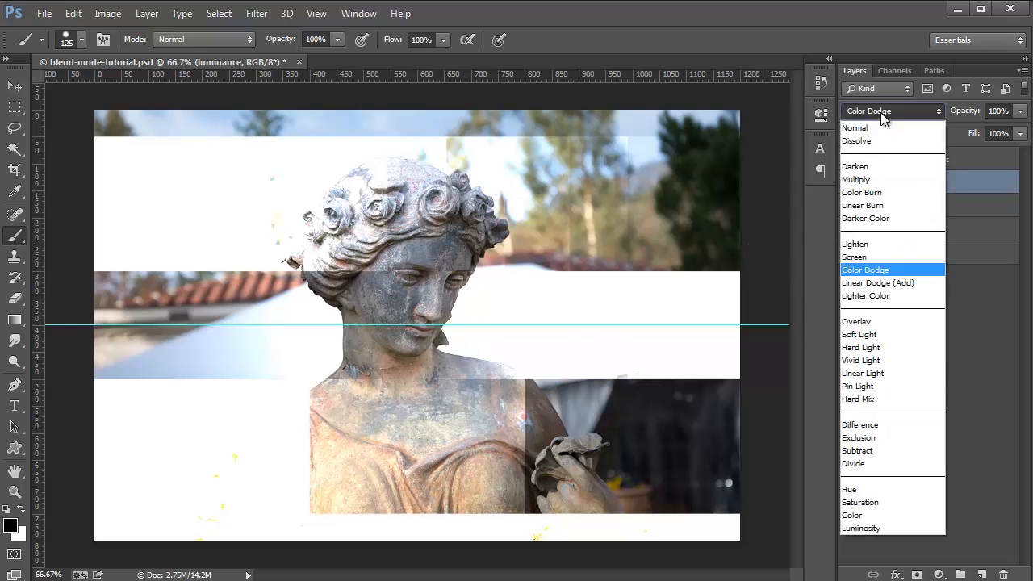
click(888, 283)
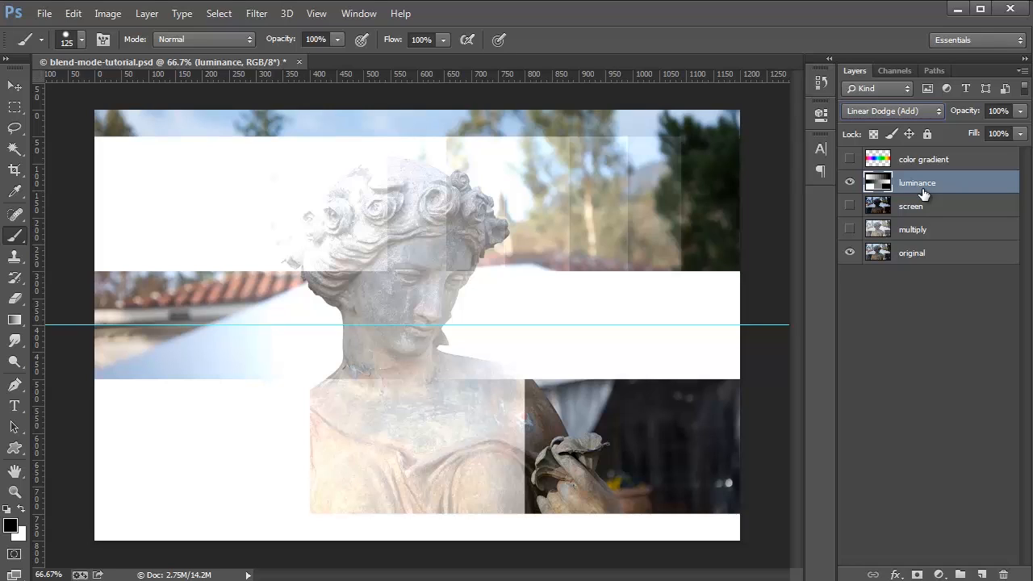
click(902, 113)
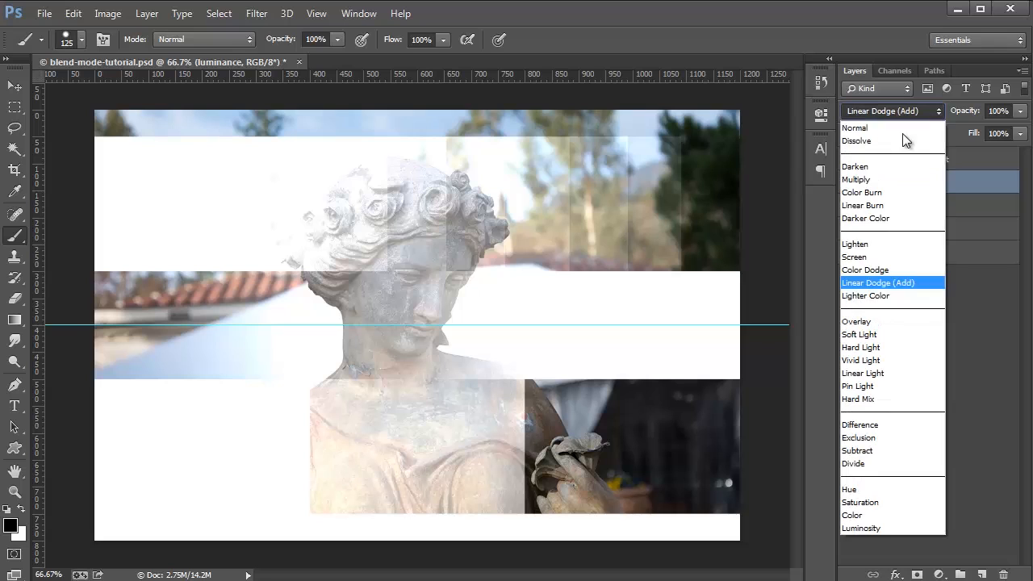
click(885, 269)
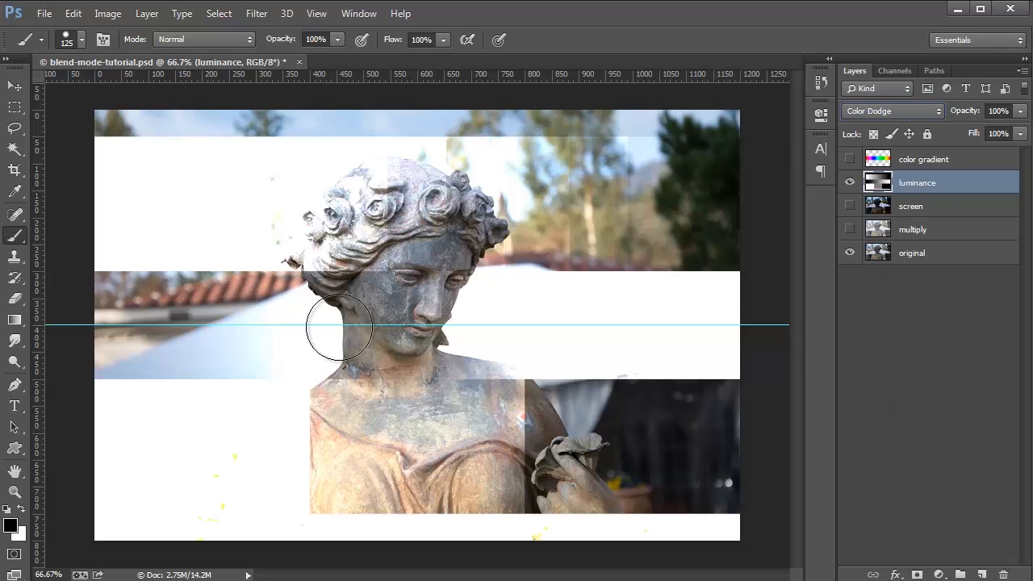
click(877, 112)
click(887, 283)
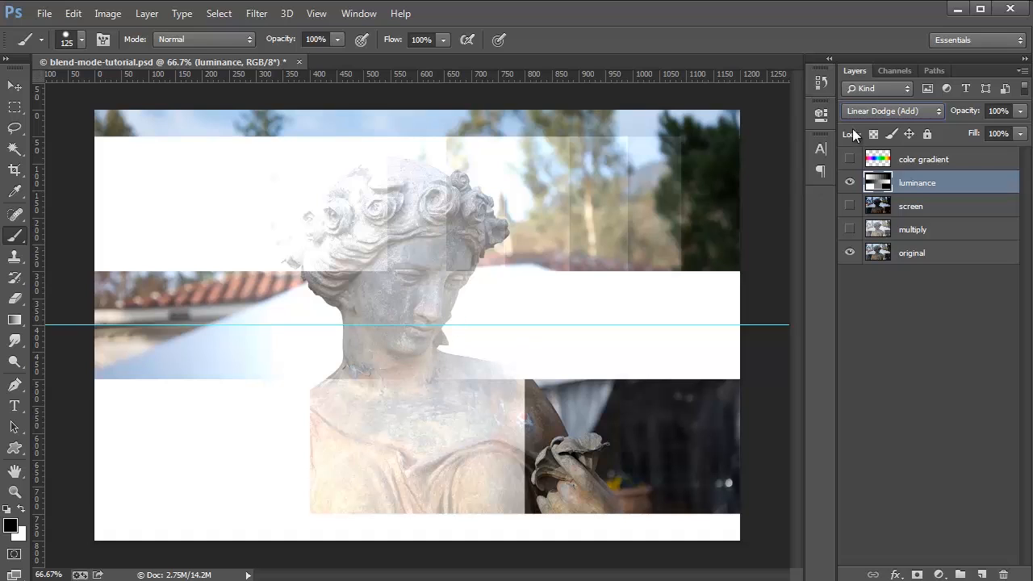
Set the luminance layer's blend mode to Lighter Color.
click(872, 111)
click(875, 295)
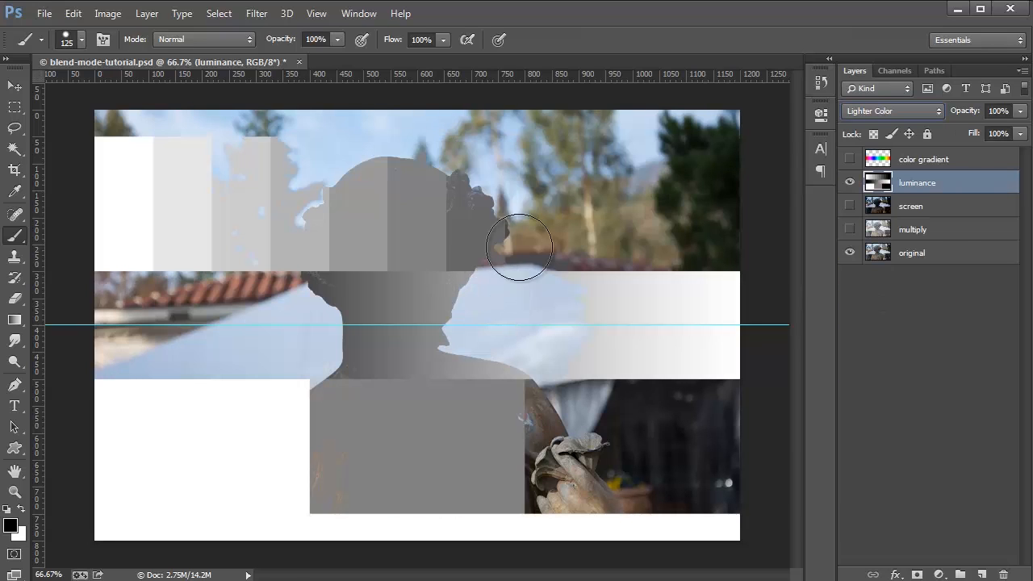
Compare the luminance layer in Lighten mode with Lighter Color, ending on Lighter Color.
click(883, 111)
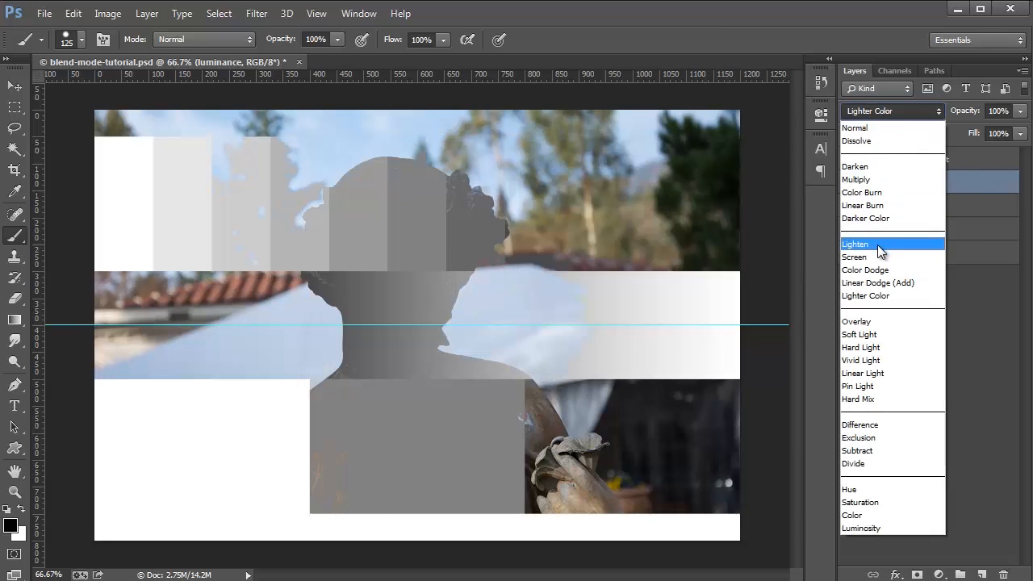
click(879, 241)
click(890, 116)
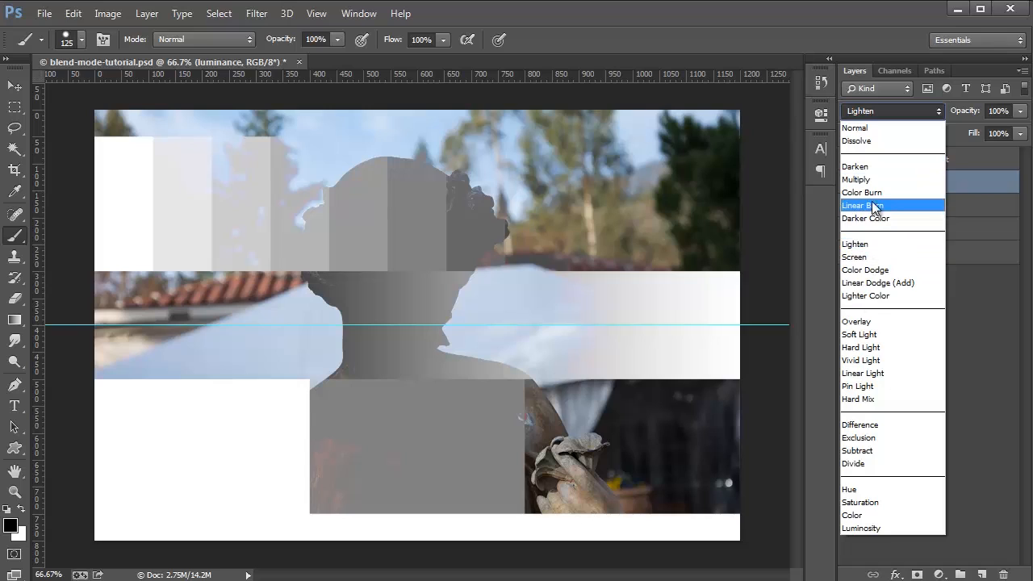
click(884, 296)
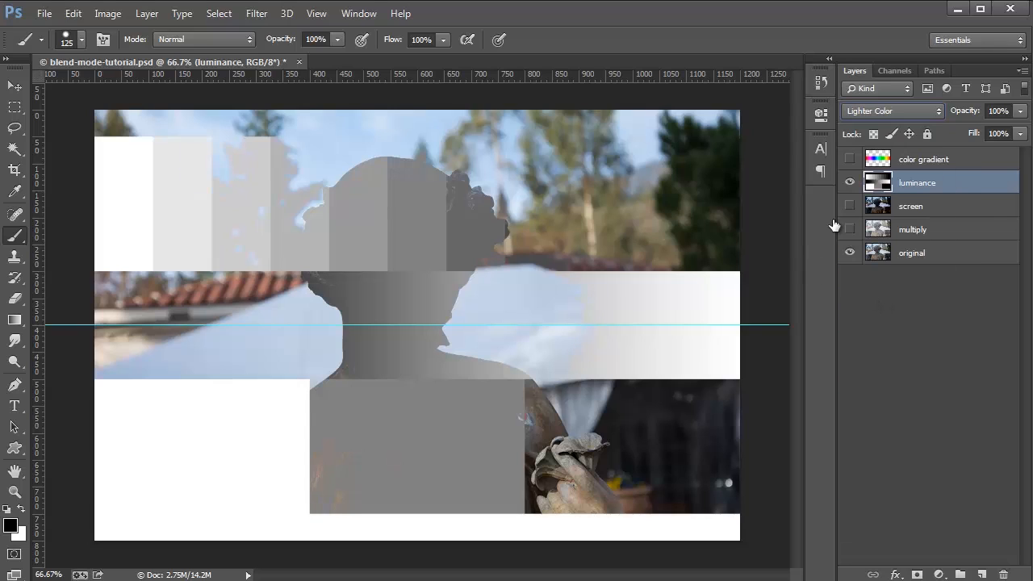
Set the luminance layer's blend mode to Overlay and switch to the Move tool.
click(889, 111)
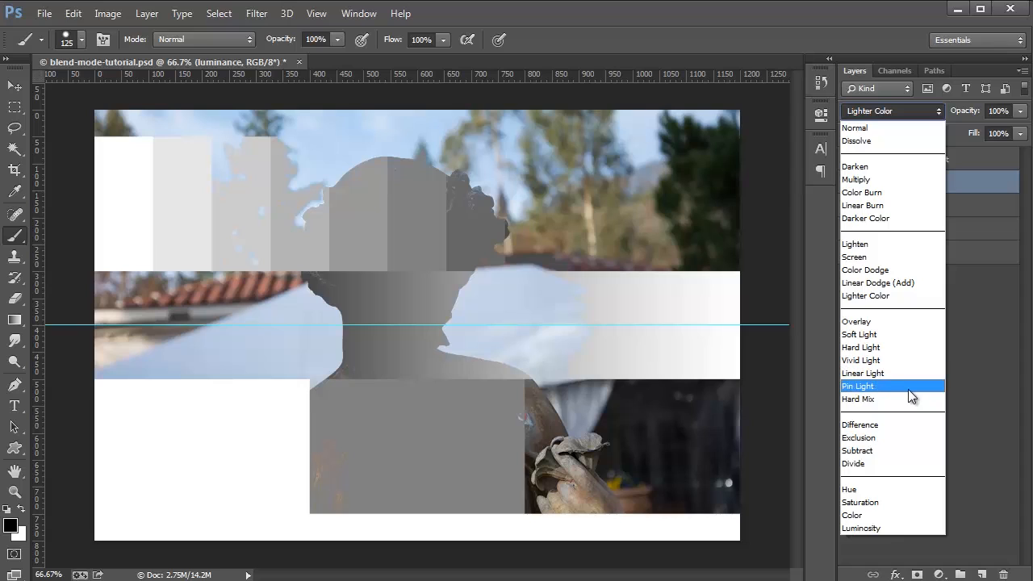
click(896, 320)
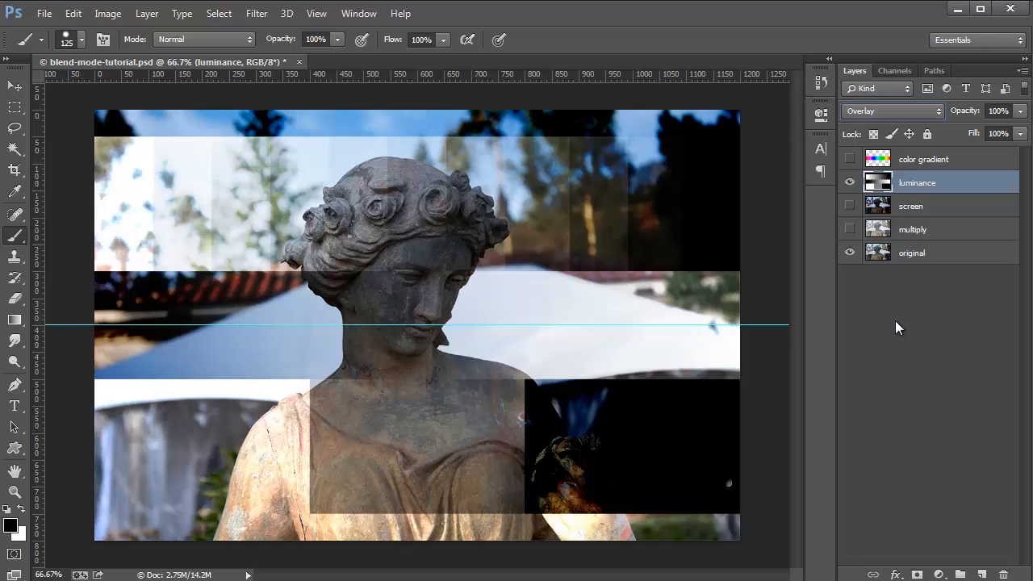
key(v)
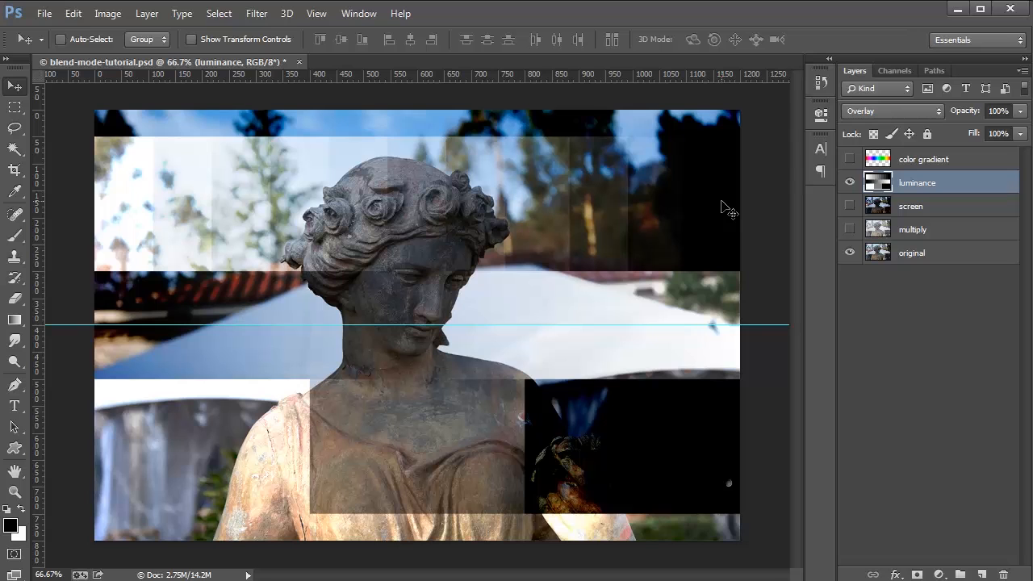
Set the luminance layer's blend mode to Soft Light and hide the layer after viewing its effect.
click(875, 113)
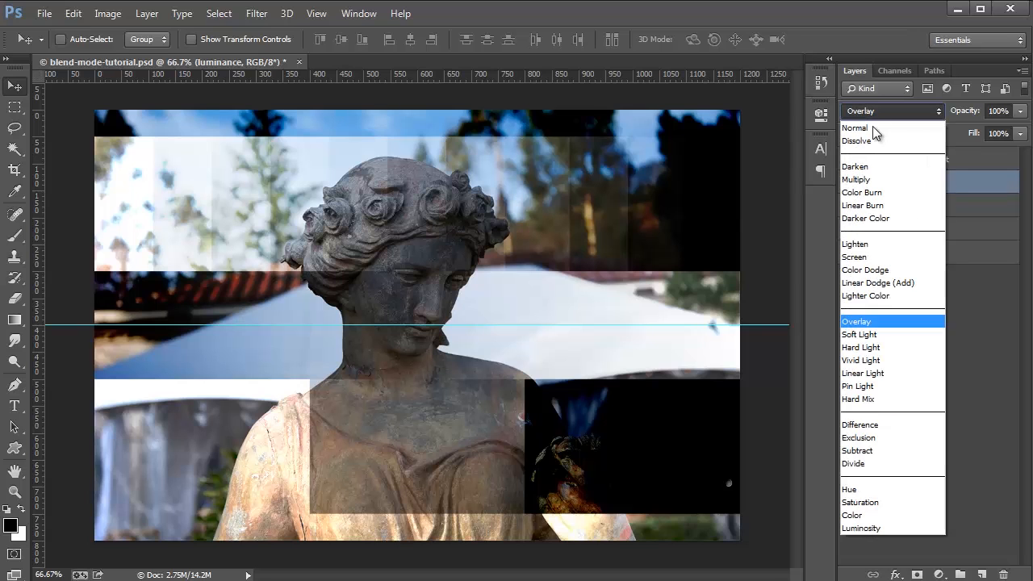
click(864, 334)
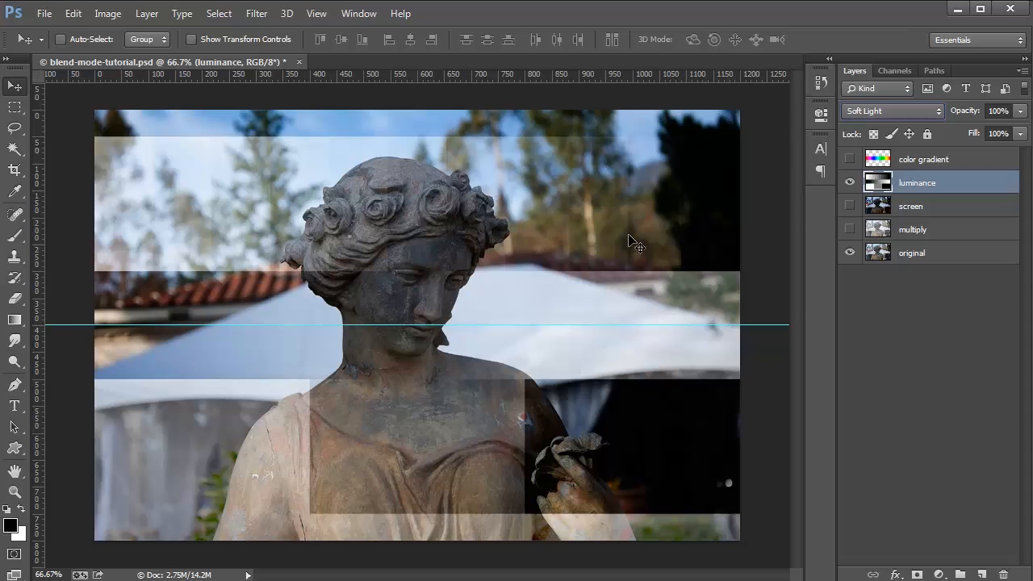
click(852, 183)
Add a new layer directly above the original photo and fill it with 50% Gray.
click(903, 258)
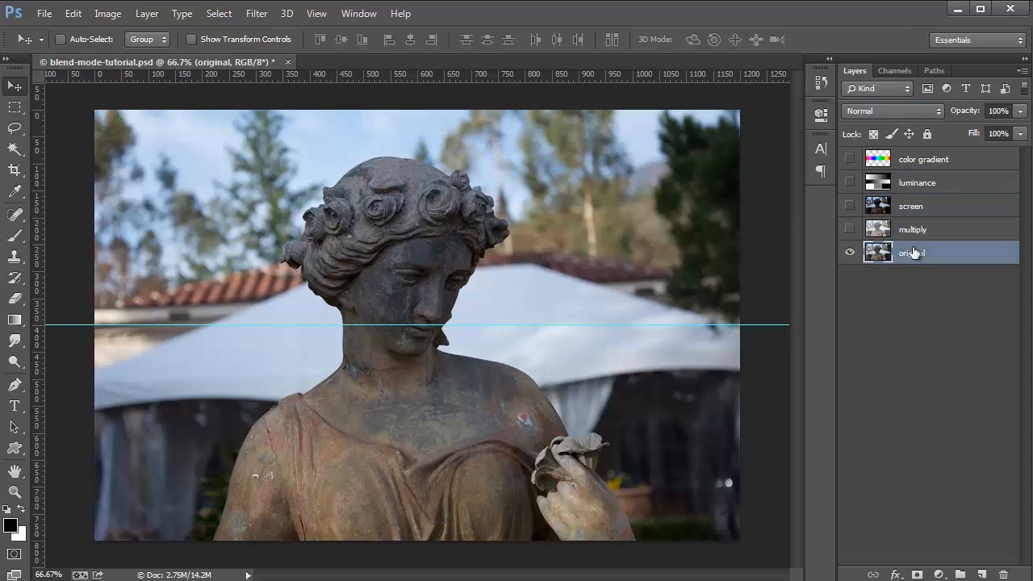
click(982, 574)
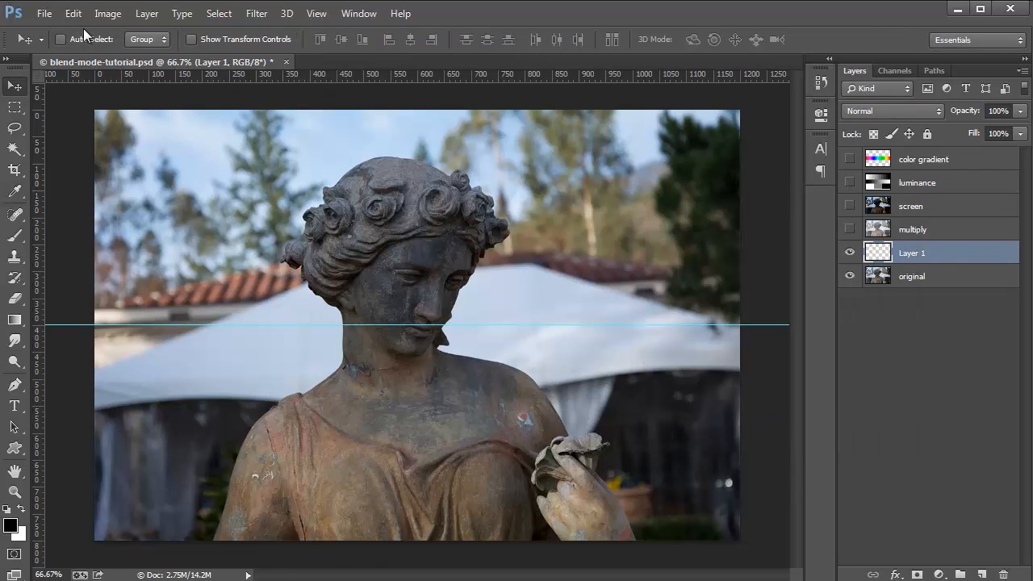
click(72, 13)
click(117, 240)
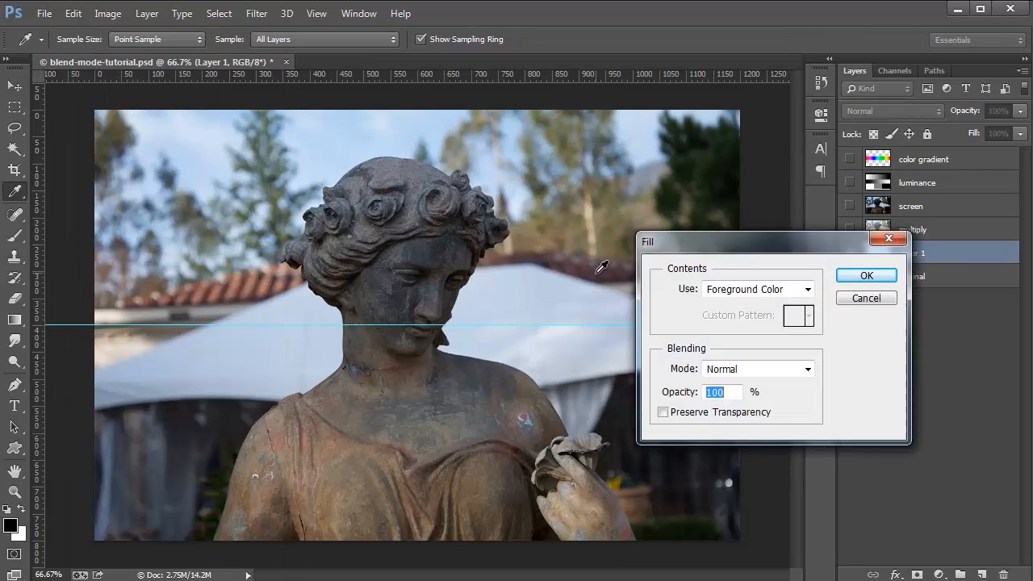
click(742, 291)
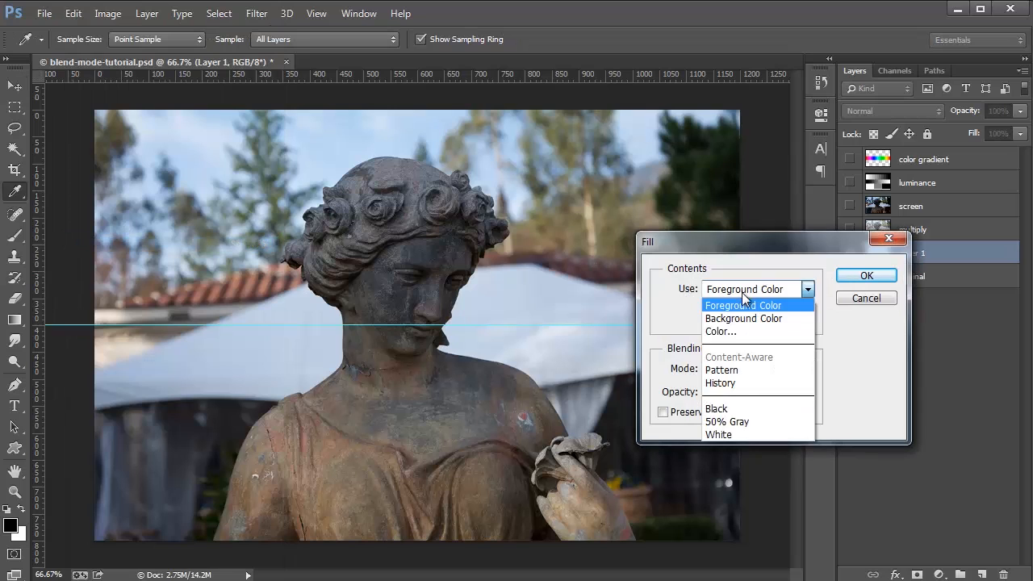
click(739, 421)
click(866, 276)
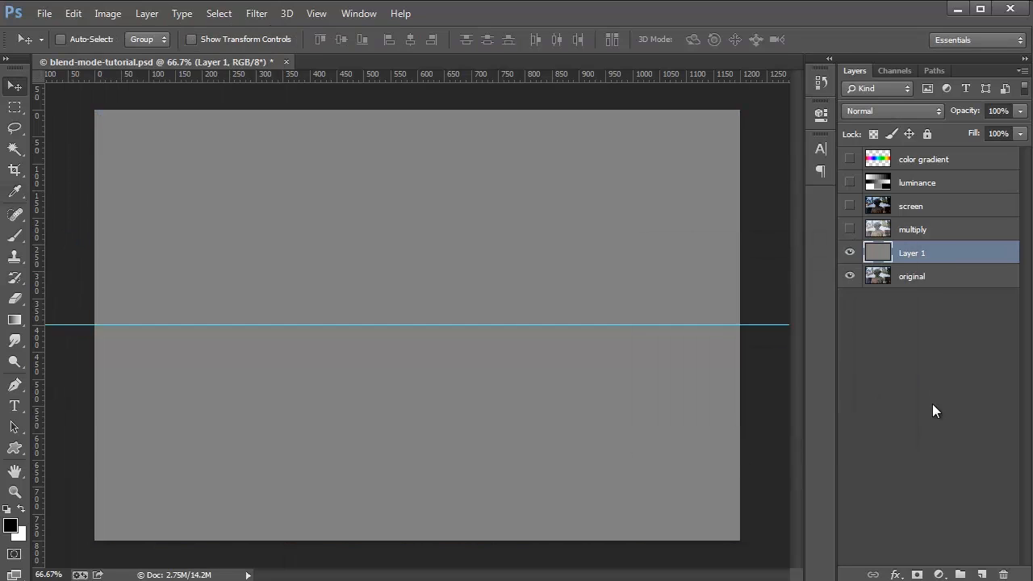
Set the gray layer to Soft Light and darken the shaded side of the statue's face and body with the Burn tool.
click(883, 112)
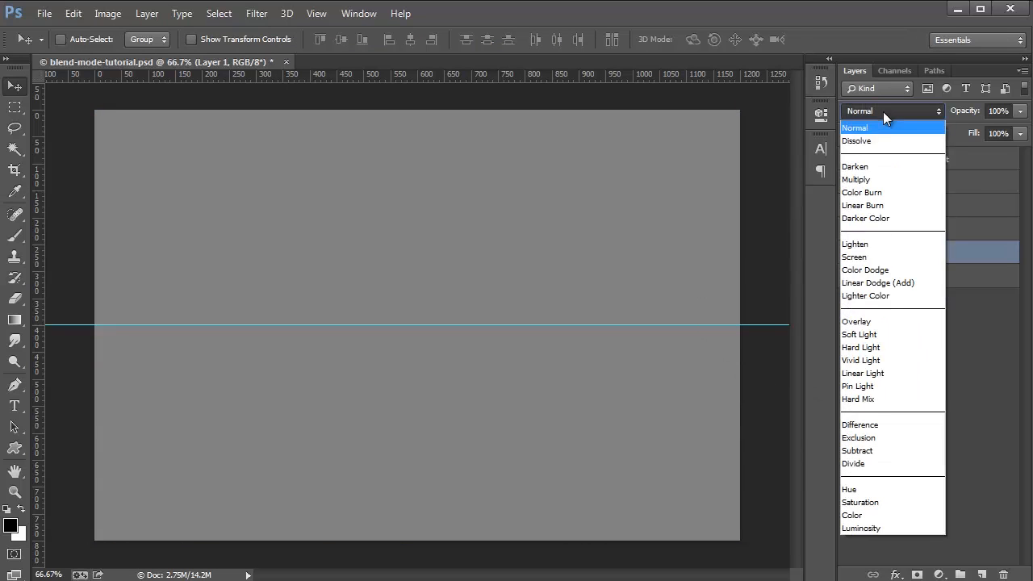
click(882, 336)
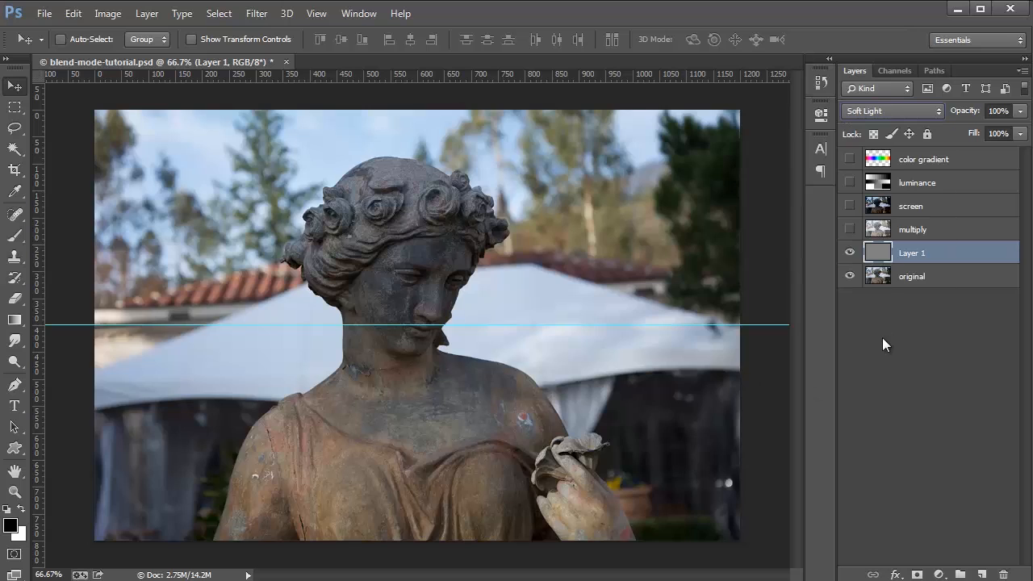
click(14, 364)
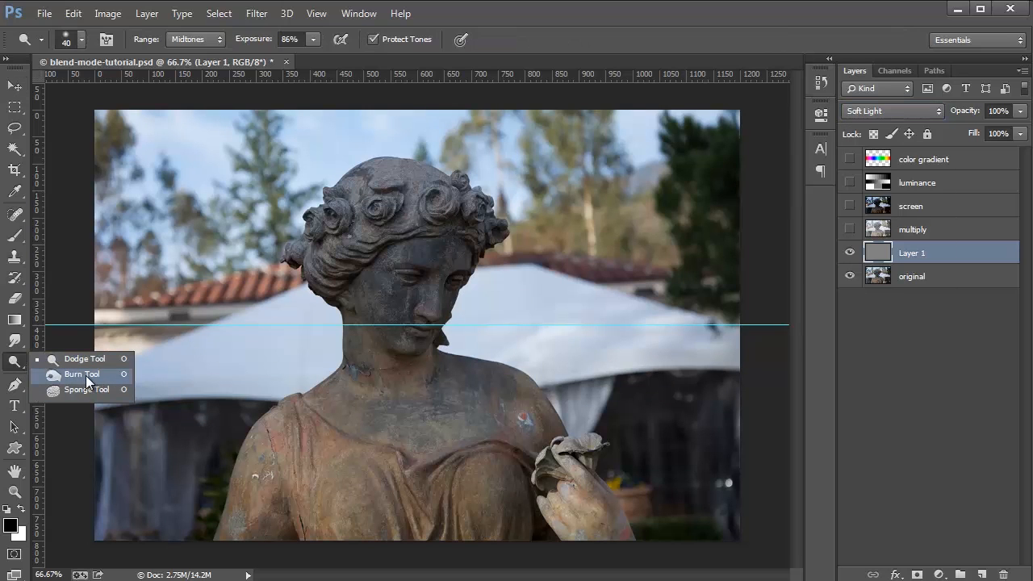
click(89, 374)
mouse_move(366, 365)
mouse_down()
mouse_move(352, 290)
mouse_move(357, 330)
mouse_move(253, 523)
mouse_move(261, 424)
mouse_move(390, 494)
mouse_move(490, 523)
mouse_move(495, 517)
mouse_move(418, 440)
mouse_up()
Brighten the lit areas of the statue's face, chest and arm with the Dodge tool at brush size 70.
click(9, 365)
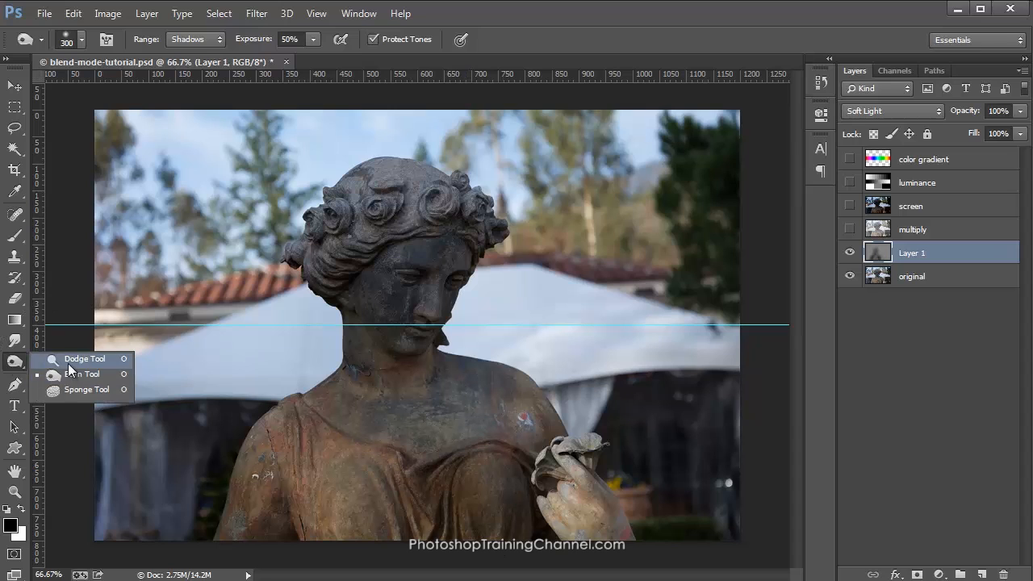
click(80, 359)
key(])
key(])
key(])
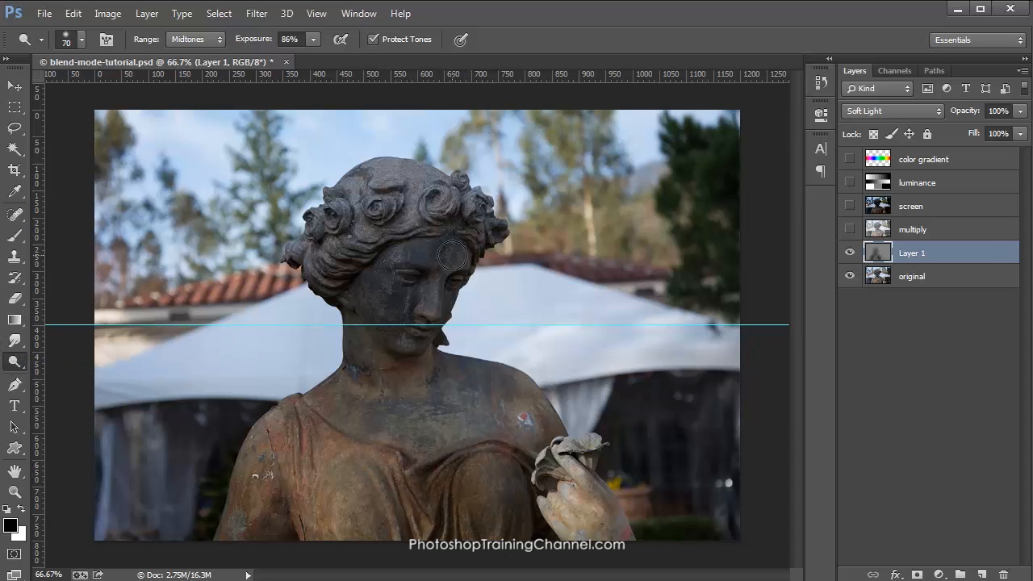
mouse_move(453, 257)
mouse_down()
mouse_move(441, 329)
mouse_move(451, 300)
mouse_move(442, 212)
mouse_move(424, 373)
mouse_move(452, 436)
mouse_move(511, 380)
mouse_move(637, 546)
mouse_move(461, 467)
mouse_move(474, 469)
mouse_move(486, 420)
mouse_move(505, 497)
mouse_move(367, 496)
mouse_move(352, 444)
mouse_up()
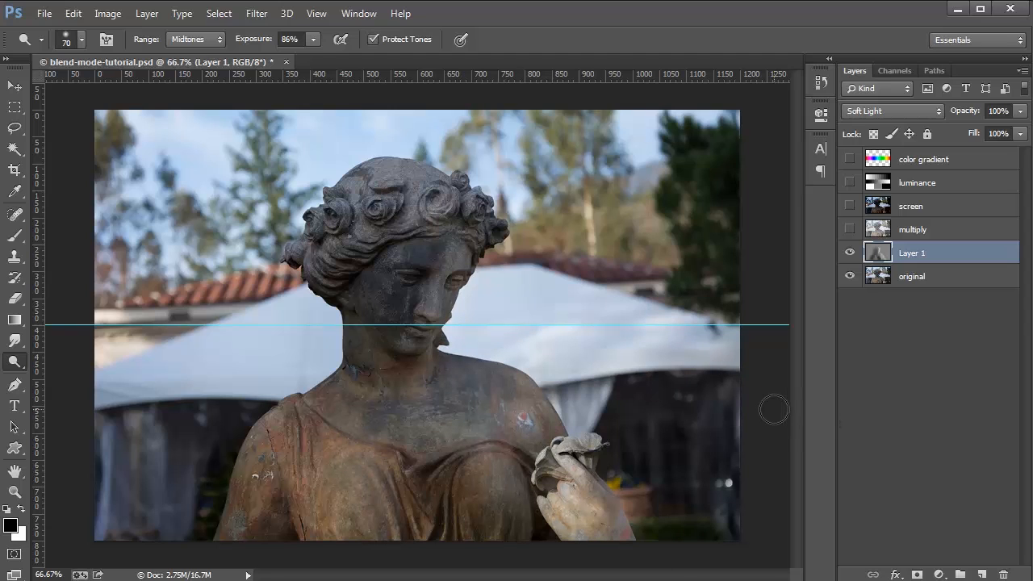
Hide the guides and compare the photo with the dodge-and-burn layer hidden and shown, leaving it shown.
key(ctrl+;)
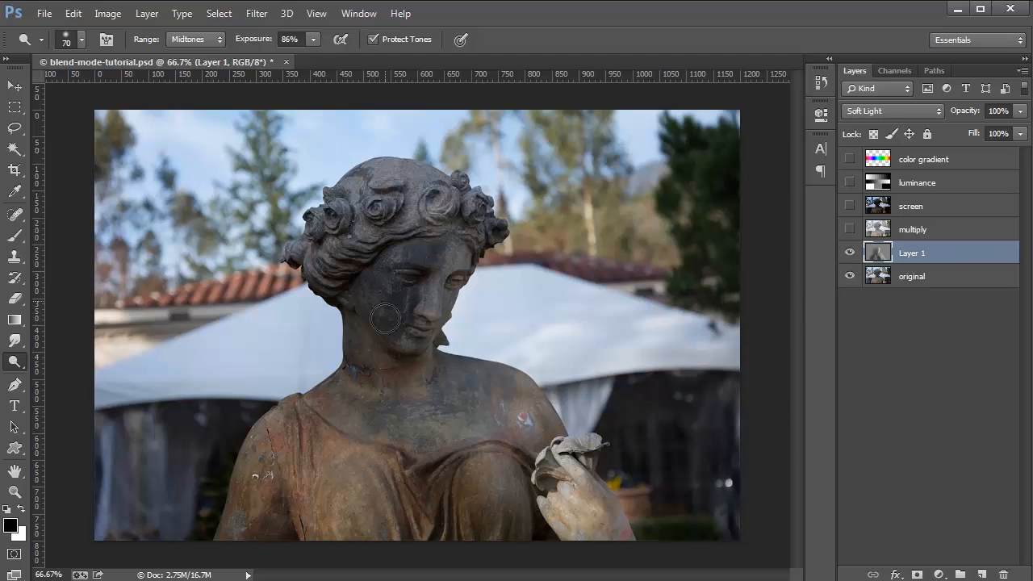
click(850, 255)
click(850, 256)
click(849, 255)
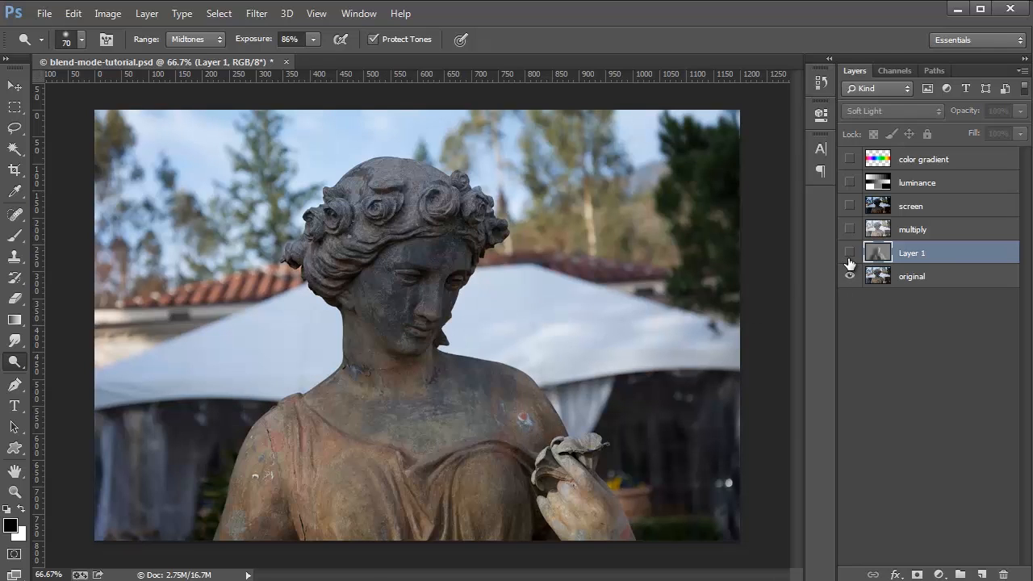
click(850, 255)
click(849, 255)
click(850, 255)
click(849, 255)
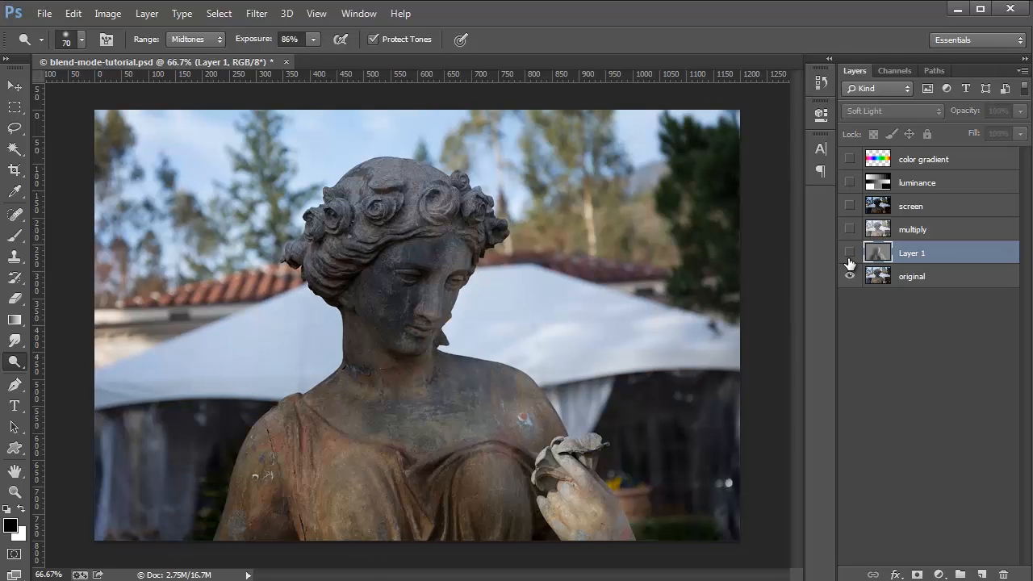
click(849, 256)
click(849, 255)
click(850, 255)
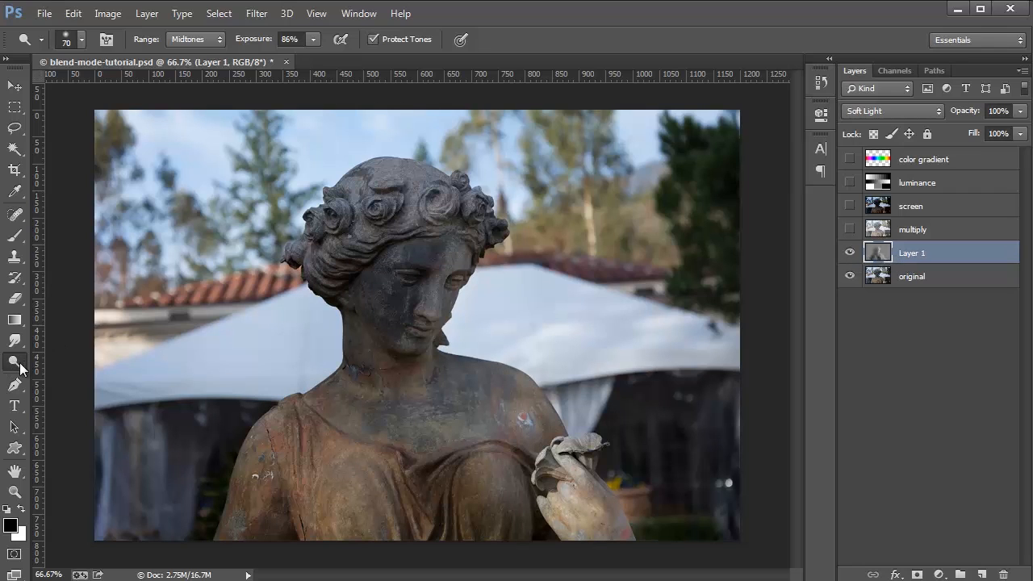
Show the gray layer in Normal mode and dodge its light areas over the face and shoulder further.
click(876, 111)
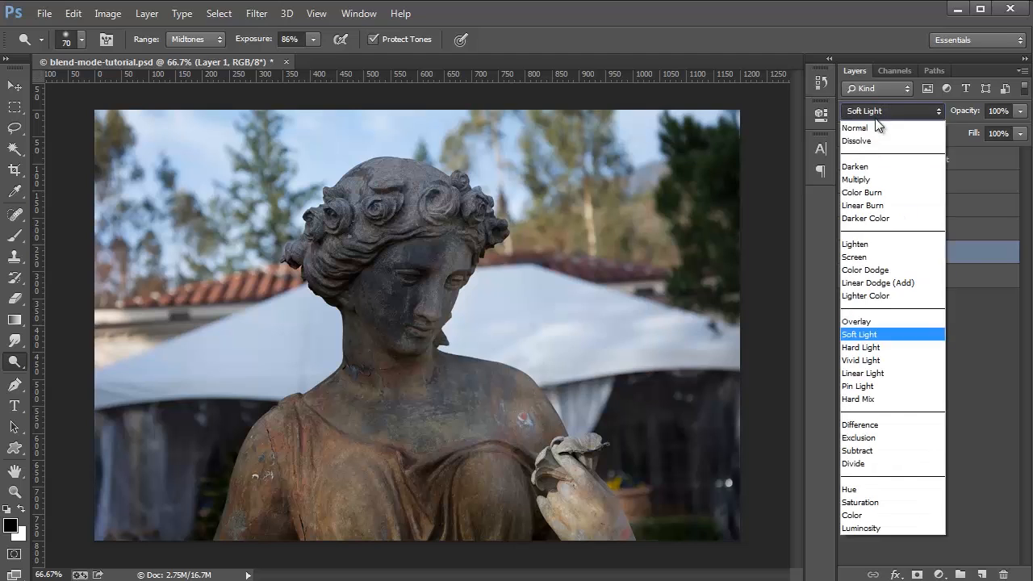
click(864, 127)
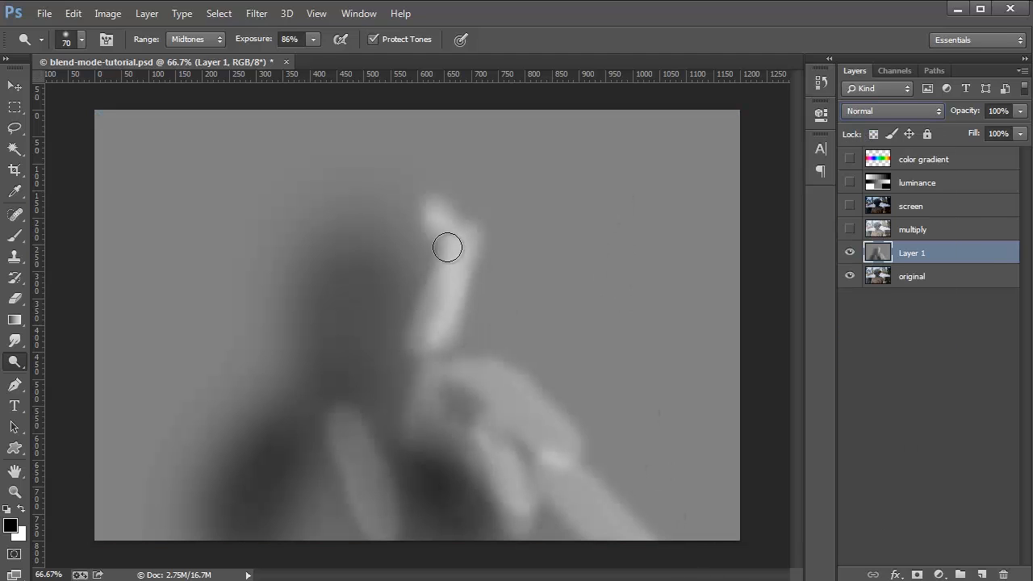
mouse_move(445, 229)
mouse_down()
mouse_move(451, 295)
mouse_move(450, 226)
mouse_move(452, 282)
mouse_move(438, 319)
mouse_up()
mouse_move(482, 386)
mouse_down()
mouse_move(577, 429)
mouse_move(521, 411)
mouse_move(557, 428)
mouse_up()
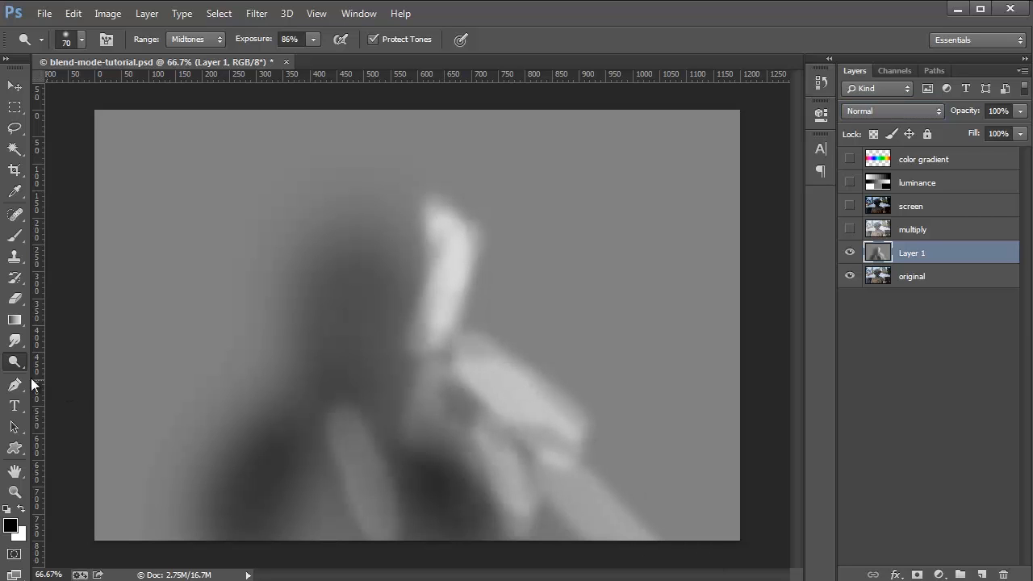
Burn the gray layer's dark areas further and return the layer to Soft Light.
drag(19, 372, 72, 379)
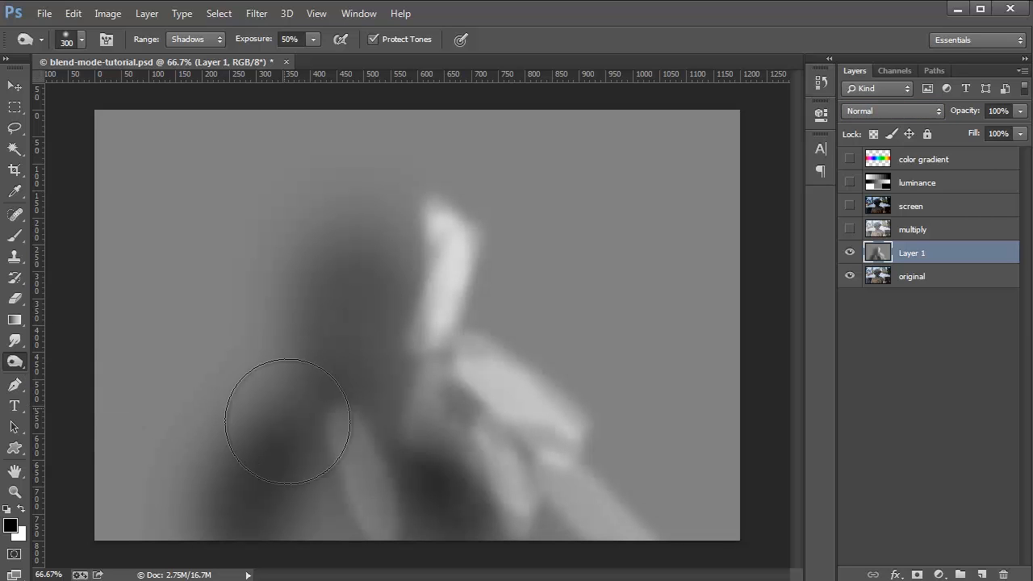
mouse_move(264, 428)
mouse_down()
mouse_move(231, 438)
mouse_move(428, 427)
mouse_move(450, 461)
mouse_up()
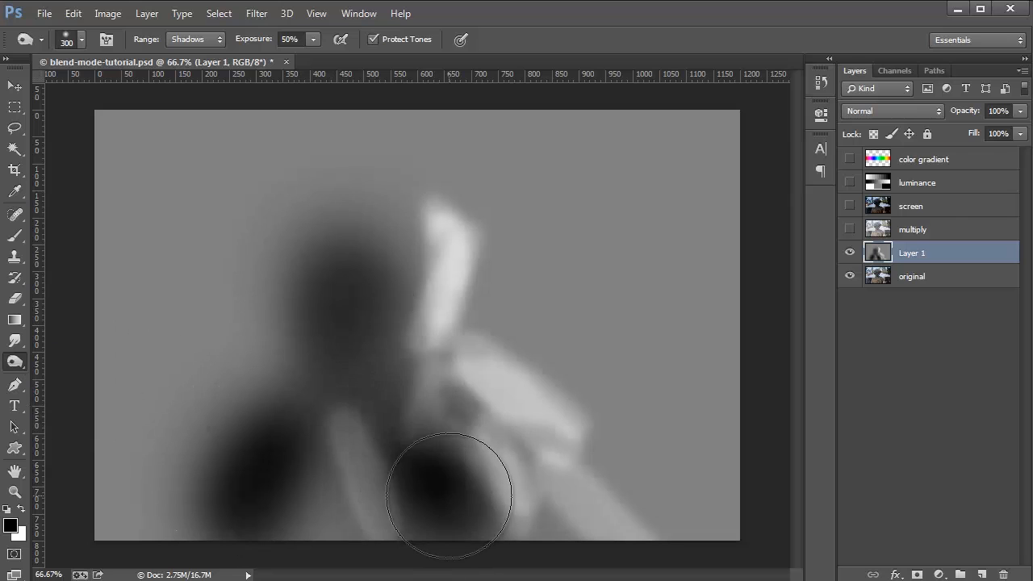
click(917, 114)
click(871, 335)
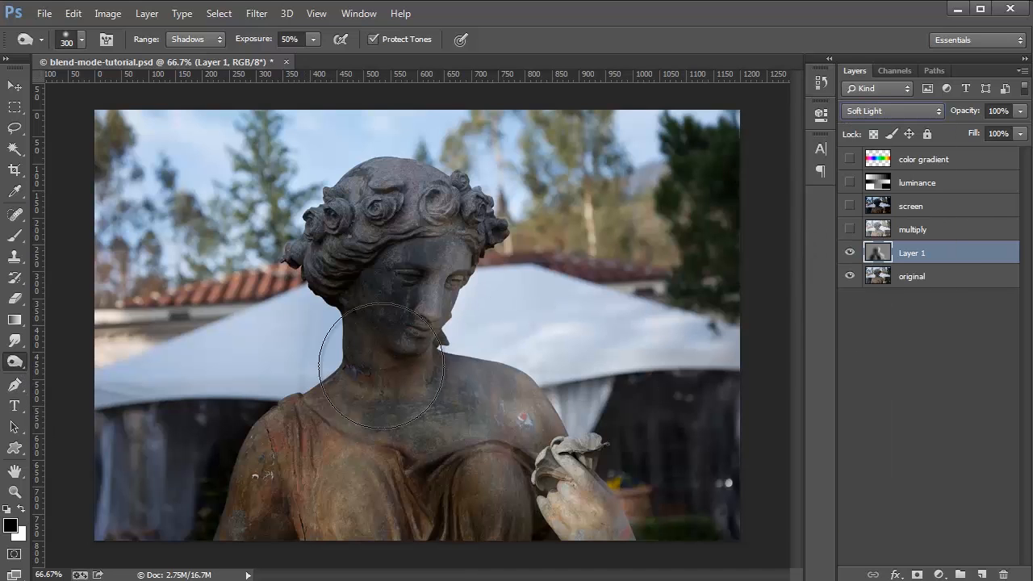
Compare the photo with the dodge-and-burn layer hidden and shown, and delete that layer.
click(849, 253)
click(849, 253)
click(850, 253)
click(849, 253)
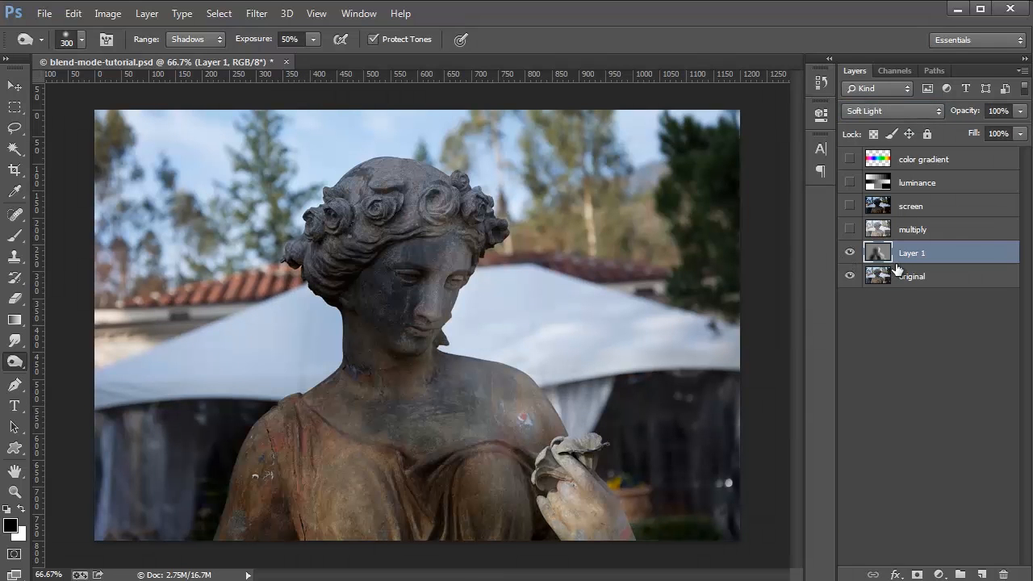
drag(888, 256, 1004, 574)
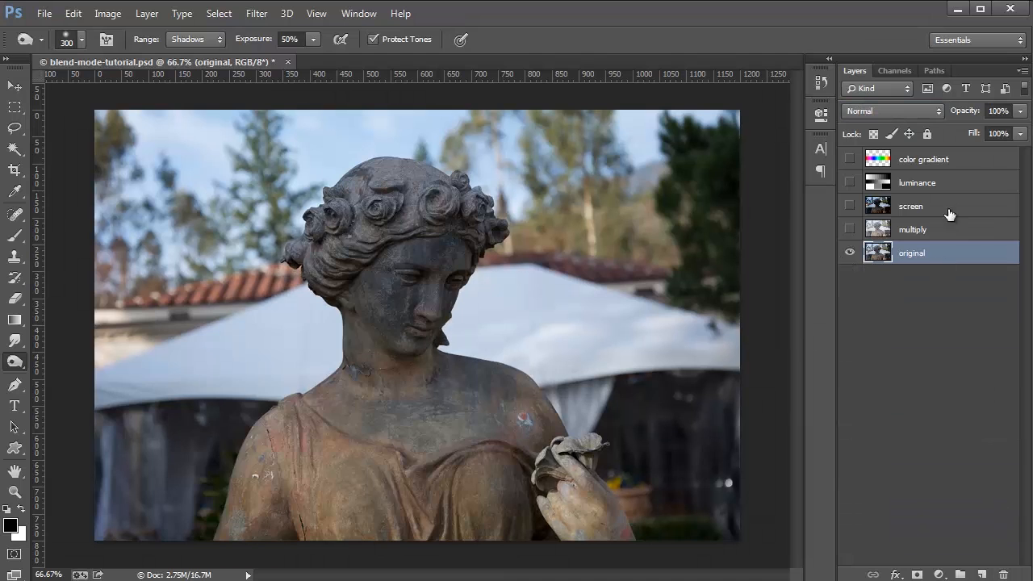
Show the luminance layer over the statue photo and set its blend mode to Hard Light.
click(918, 183)
click(850, 182)
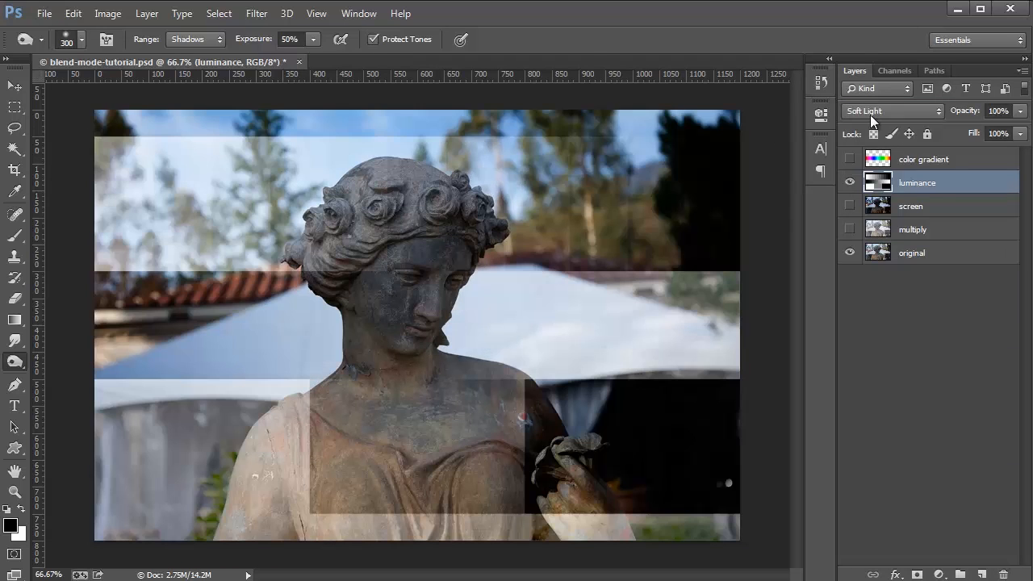
click(871, 114)
click(881, 349)
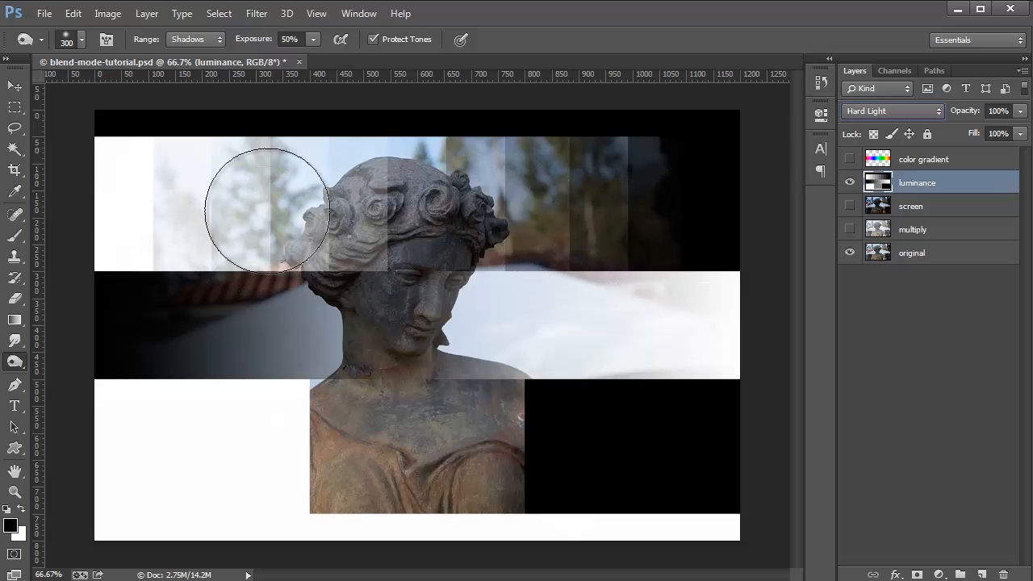
Switch the luminance layer to Soft Light for comparison and return it to Hard Light.
click(863, 114)
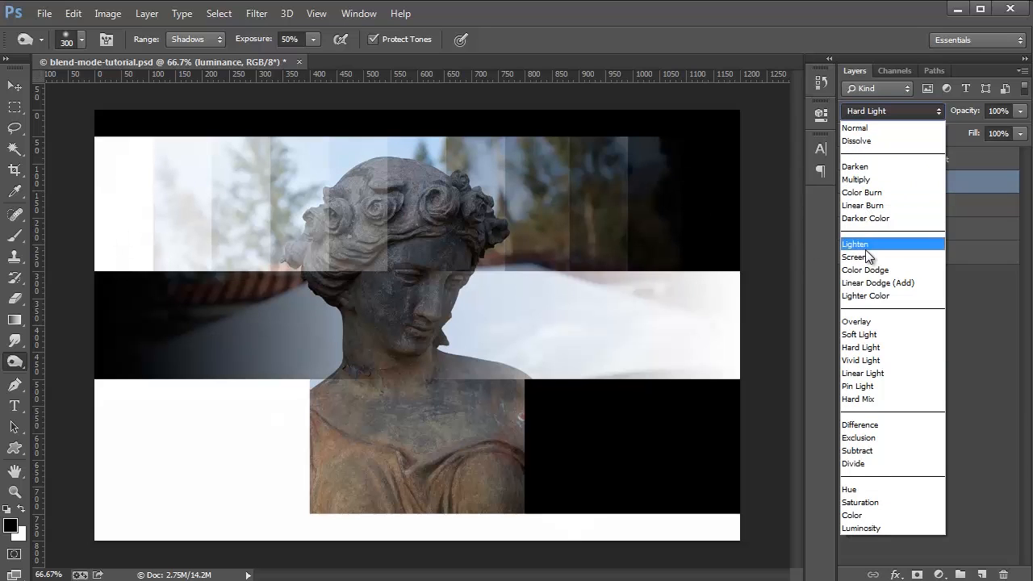
click(878, 330)
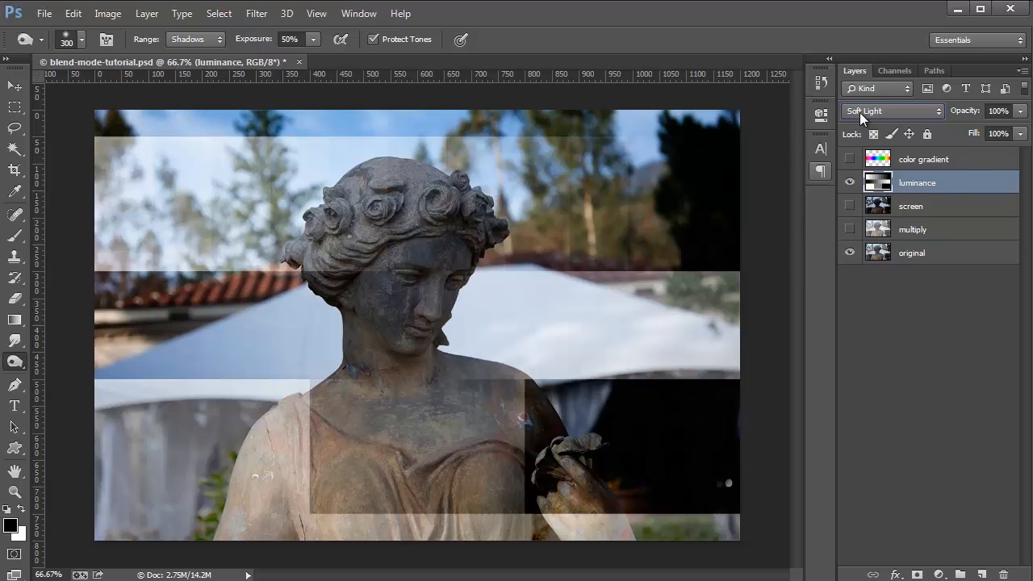
click(859, 112)
click(884, 347)
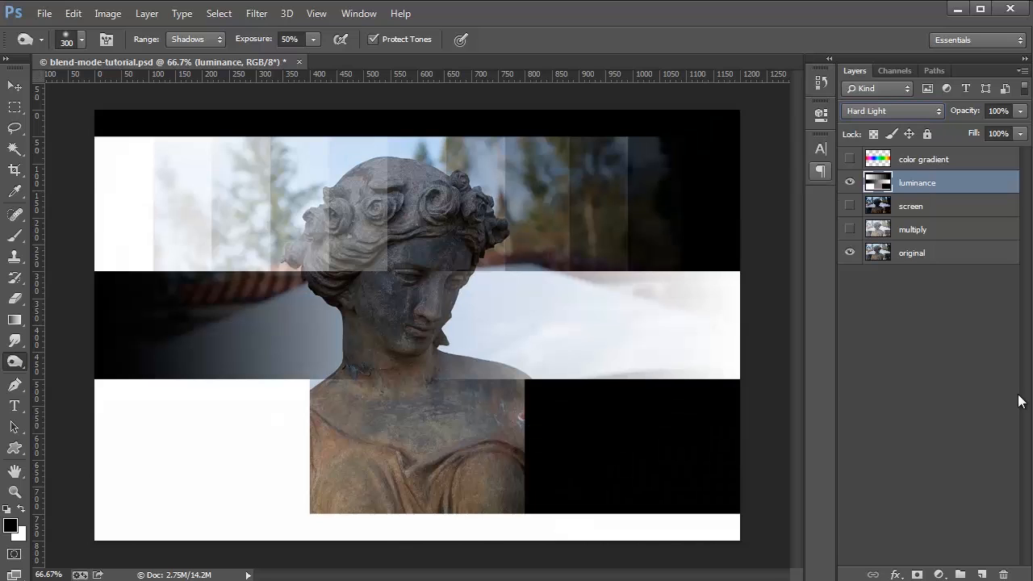
Set the luminance layer's blend mode to Vivid Light and activate the Move tool.
click(929, 113)
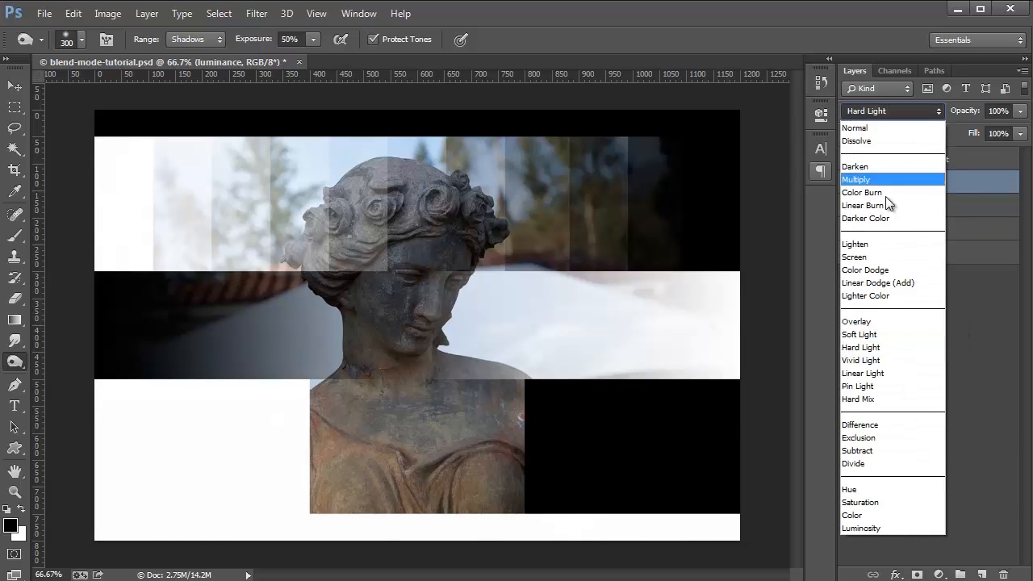
click(896, 362)
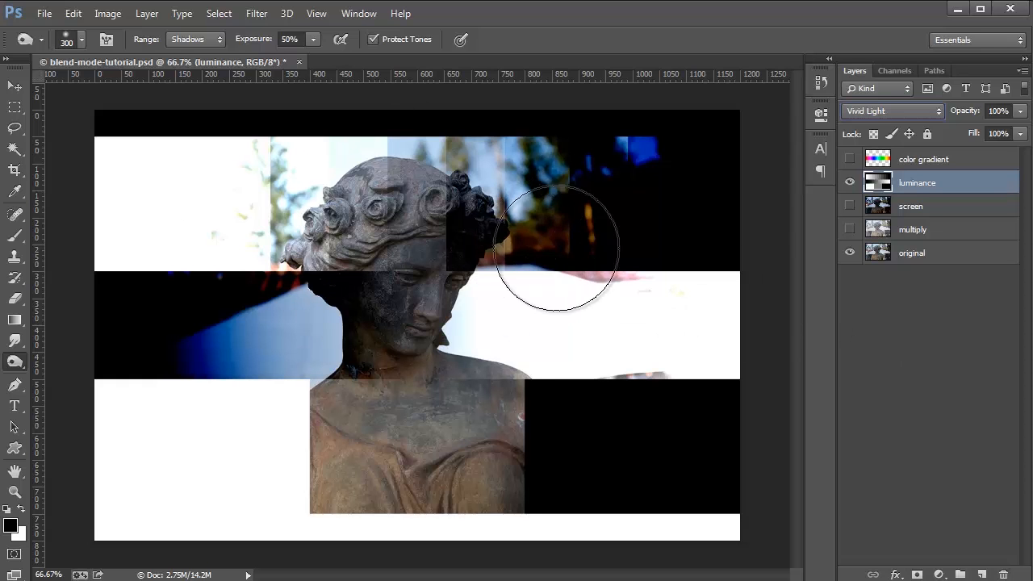
key(v)
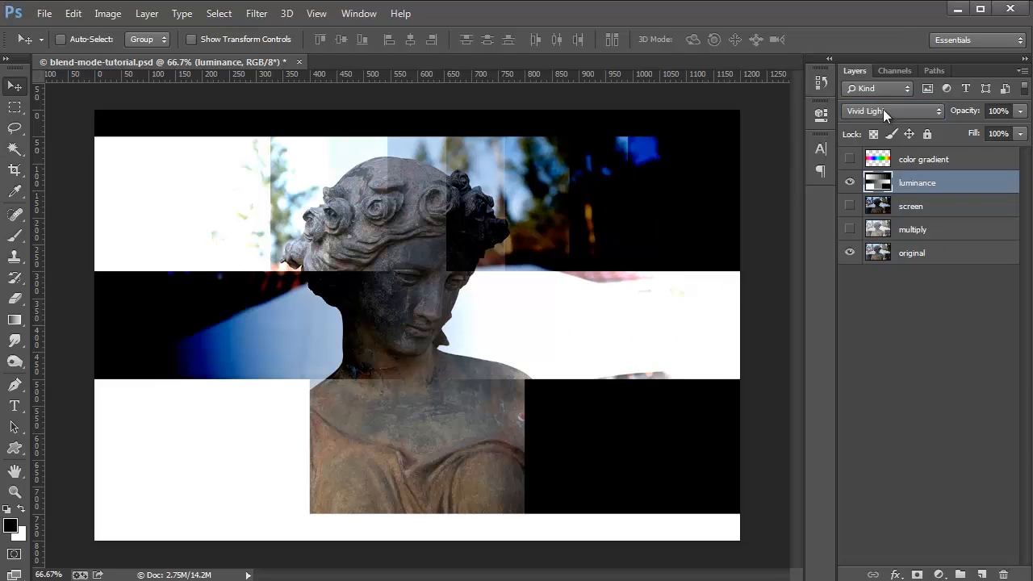
Set the luminance layer to Linear Light and preview it at about 39% opacity before restoring 100%.
click(883, 111)
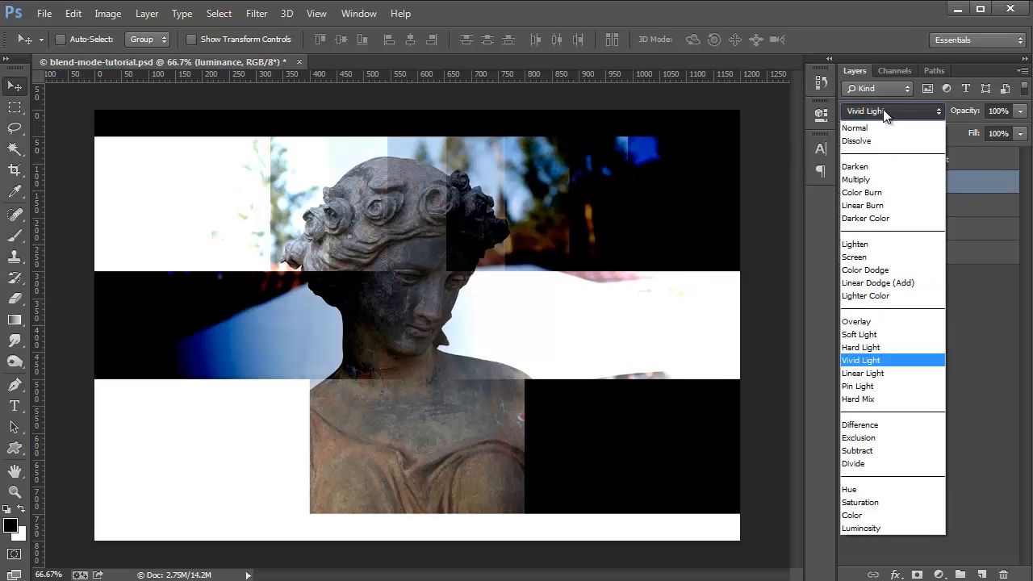
click(889, 371)
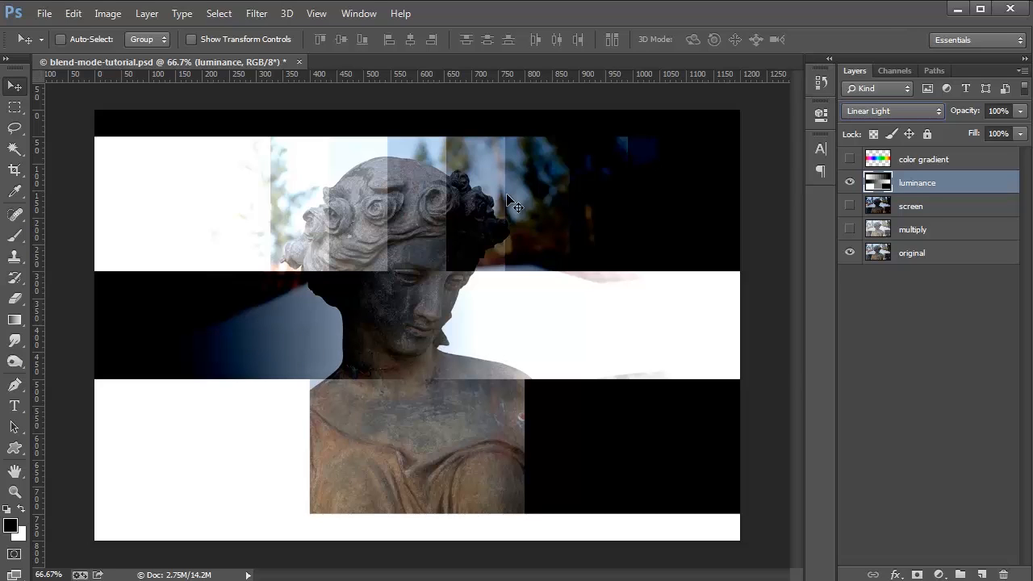
click(1019, 134)
drag(1019, 136, 970, 129)
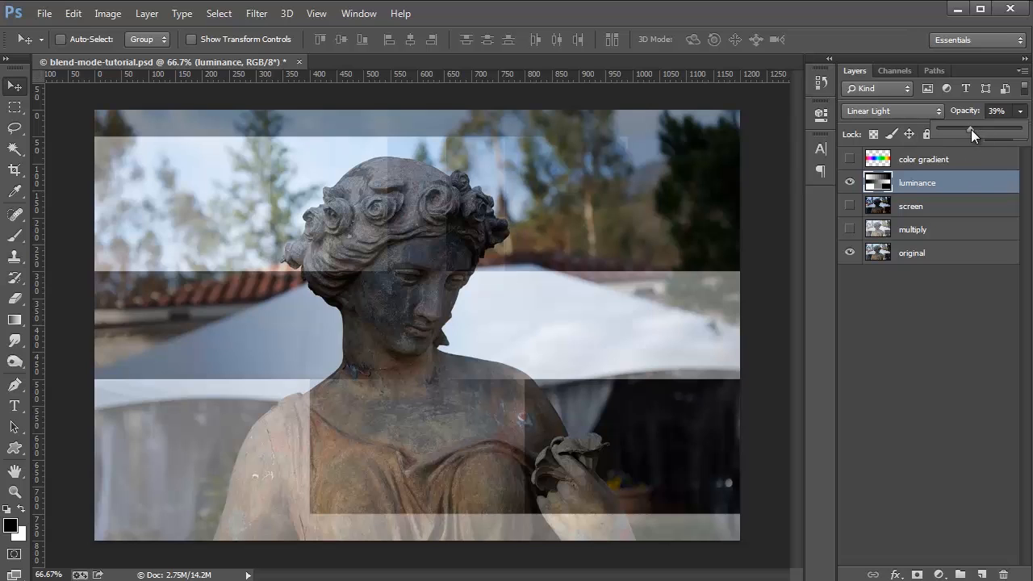
drag(987, 129, 1022, 129)
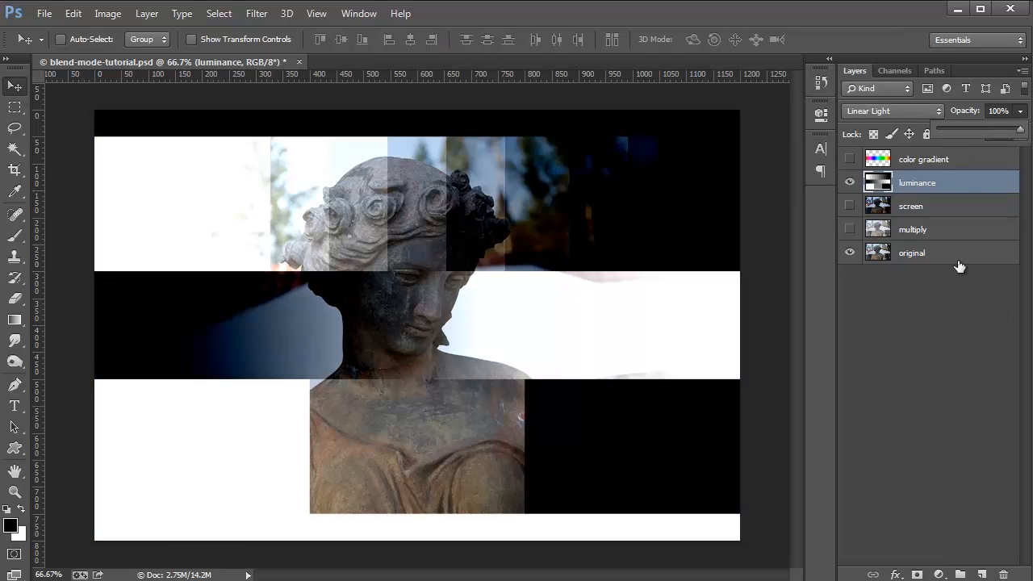
Set the luminance layer's blend mode to Pin Light, keep its opacity at 100% and deselect the layer.
click(915, 110)
click(880, 388)
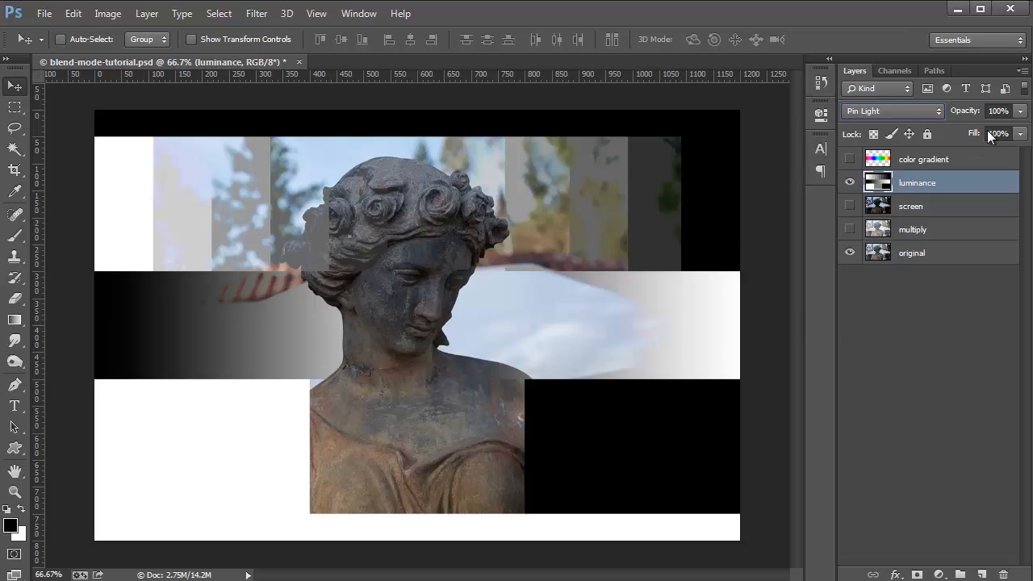
click(1020, 110)
mouse_move(1010, 129)
mouse_down()
mouse_move(953, 135)
mouse_move(1026, 129)
mouse_up()
click(944, 370)
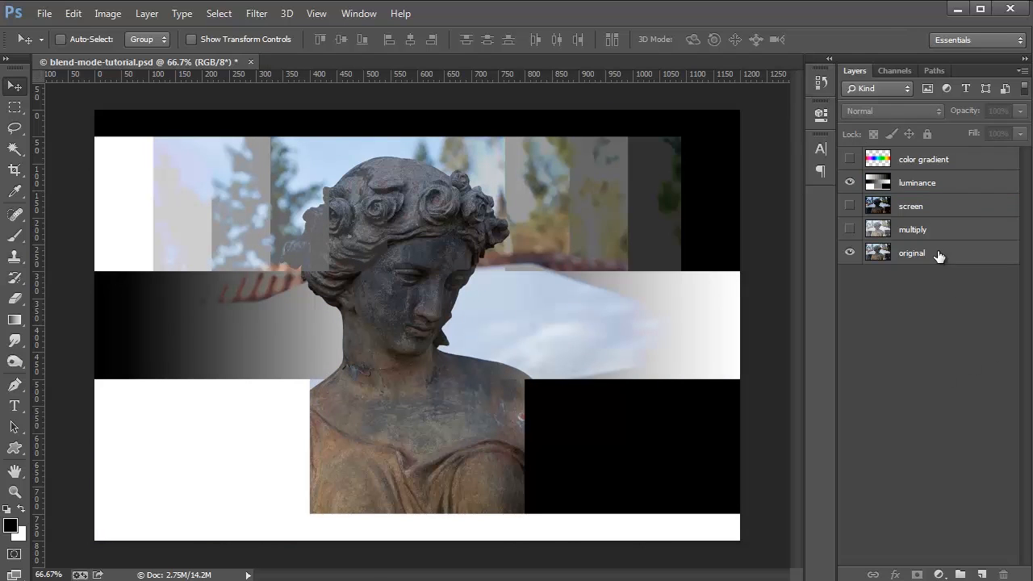
Reselect the luminance layer and set its blend mode to Hard Mix.
click(939, 190)
click(906, 109)
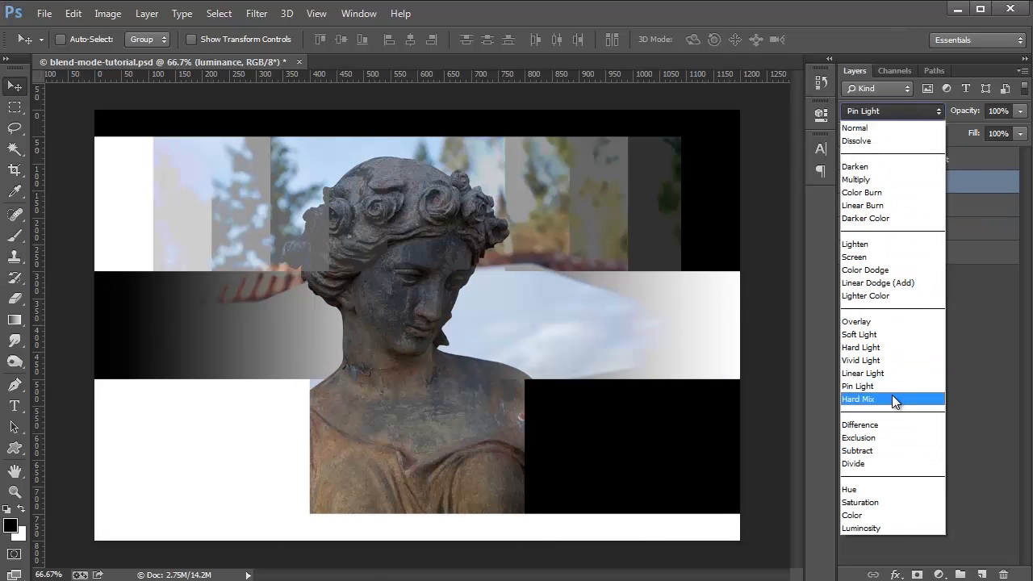
click(892, 395)
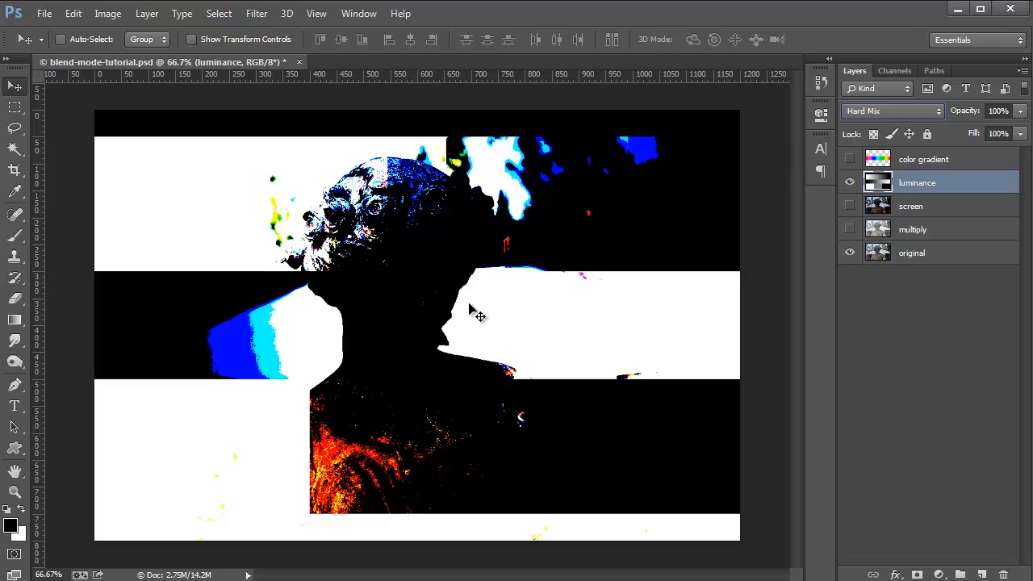
Set the luminance layer to Difference and compare the photo with it hidden and shown, leaving it hidden.
click(892, 111)
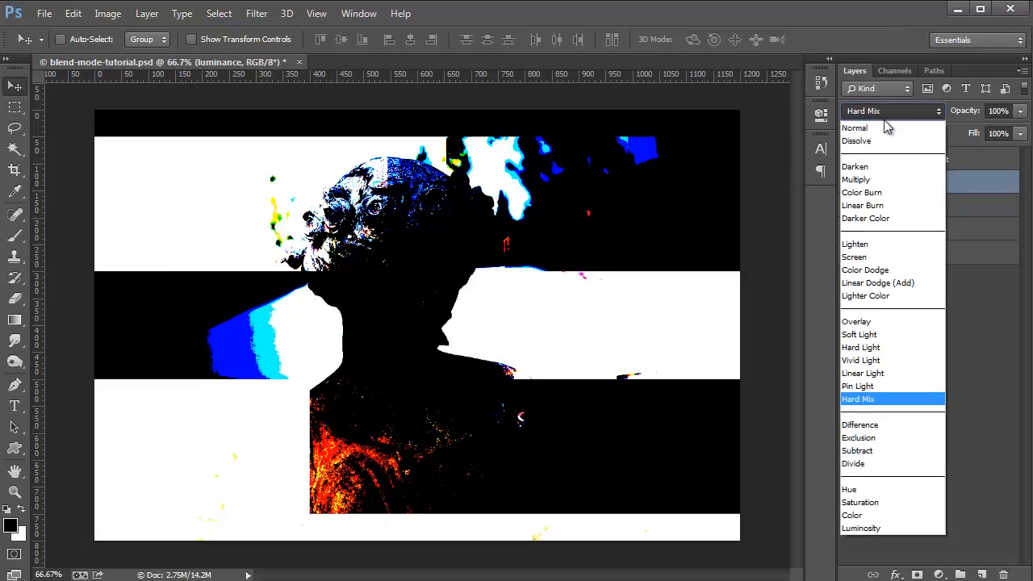
click(879, 430)
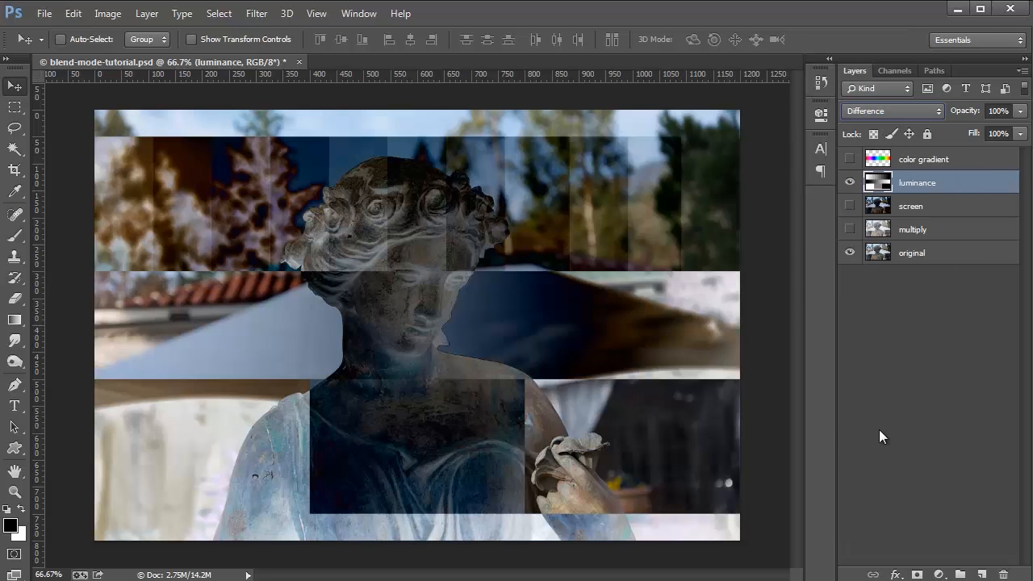
click(855, 184)
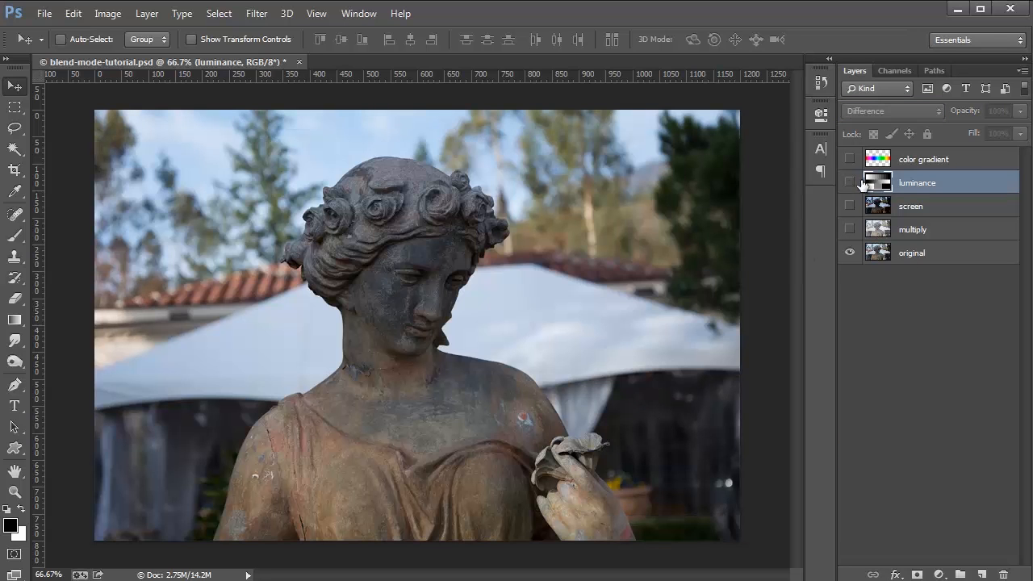
click(850, 183)
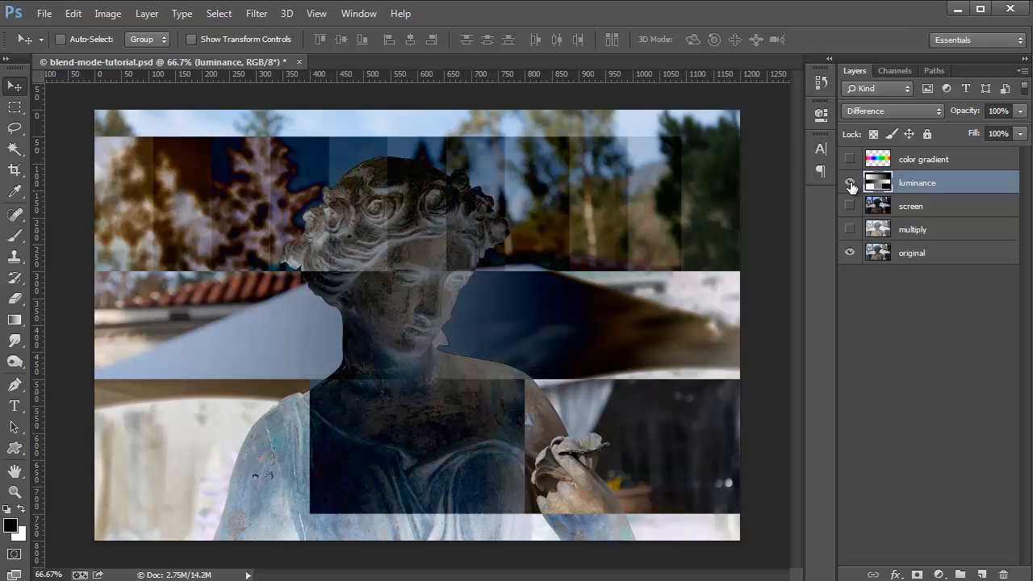
click(851, 185)
Add a new layer above the screen layer and fill it with white.
click(920, 207)
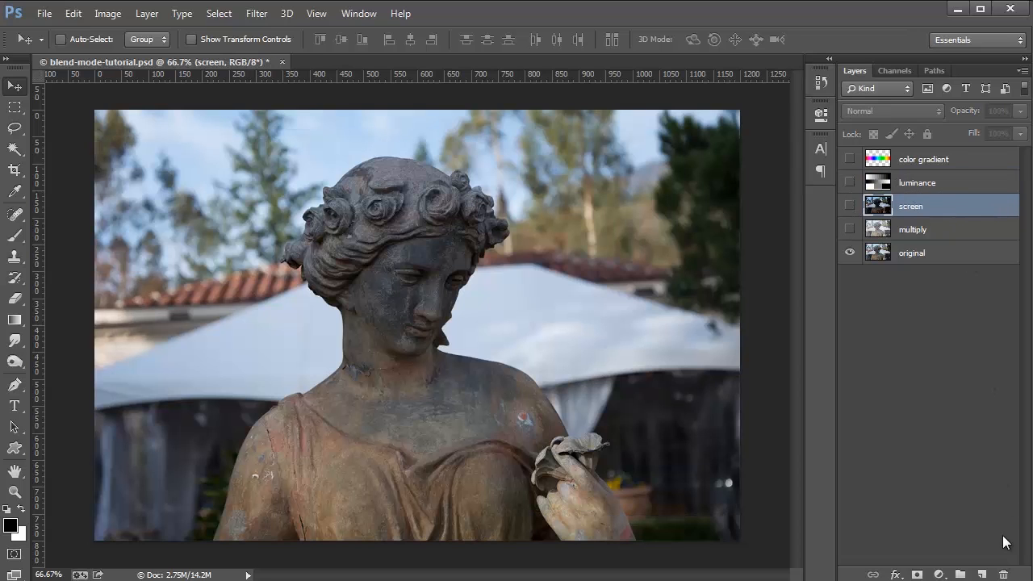
click(983, 574)
click(22, 510)
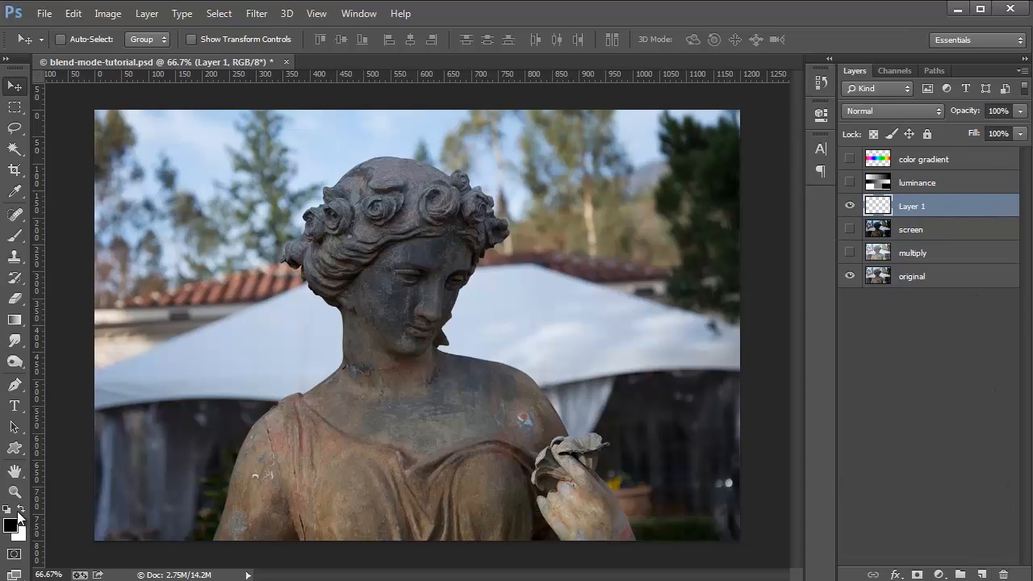
key(alt+BackSpace)
Show the luminance layer over the white layer and set its blend mode from Normal to Difference.
click(850, 182)
click(920, 183)
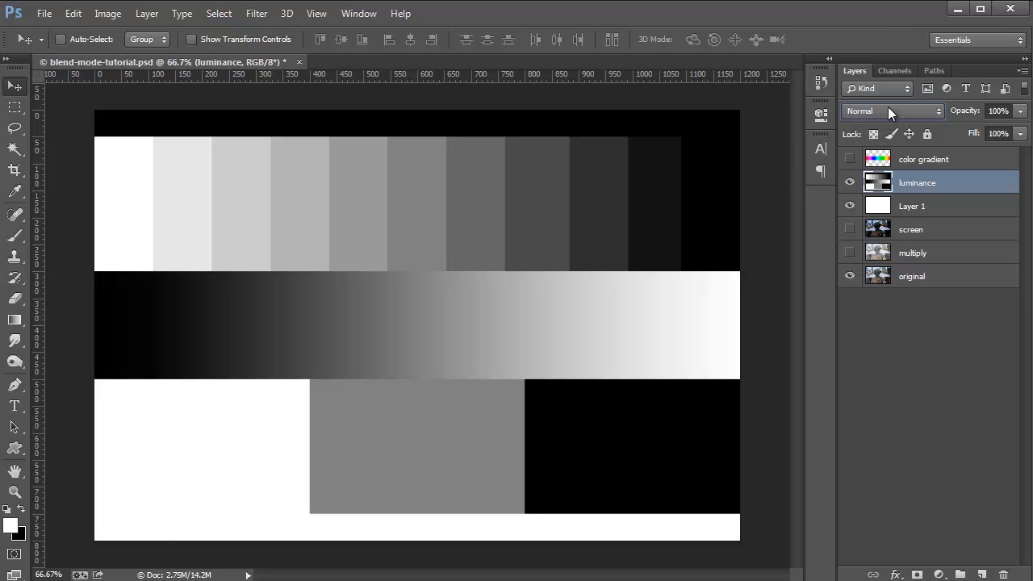
click(889, 111)
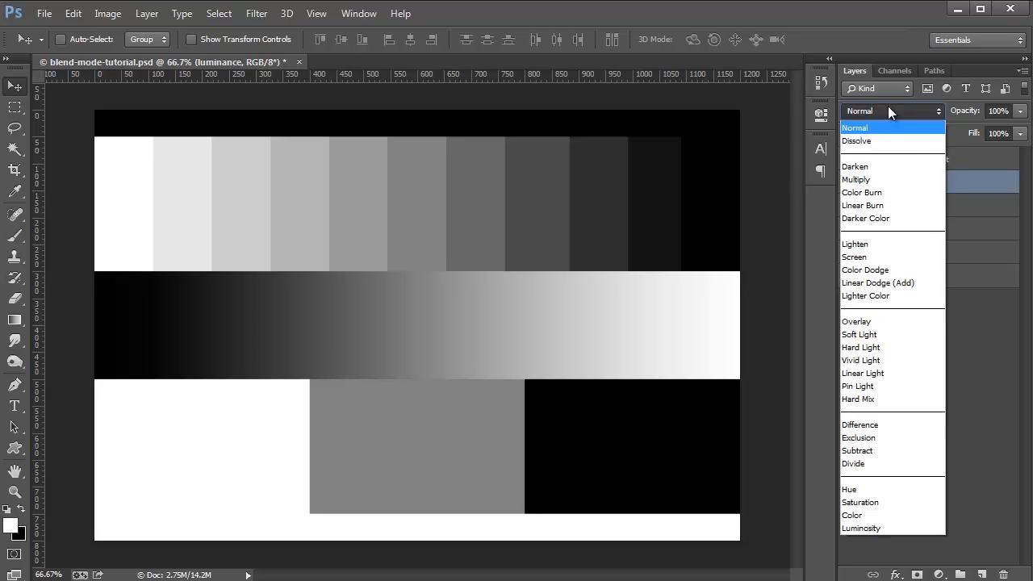
click(892, 425)
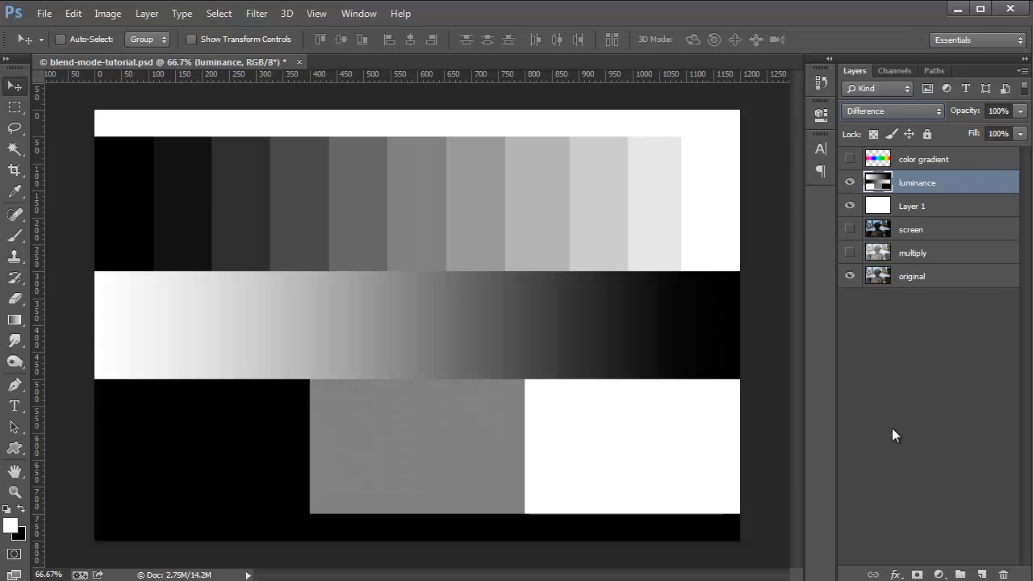
Compare the luminance layer hidden, in Normal mode and in Difference over white, leaving it in Difference.
click(850, 184)
click(850, 184)
click(881, 115)
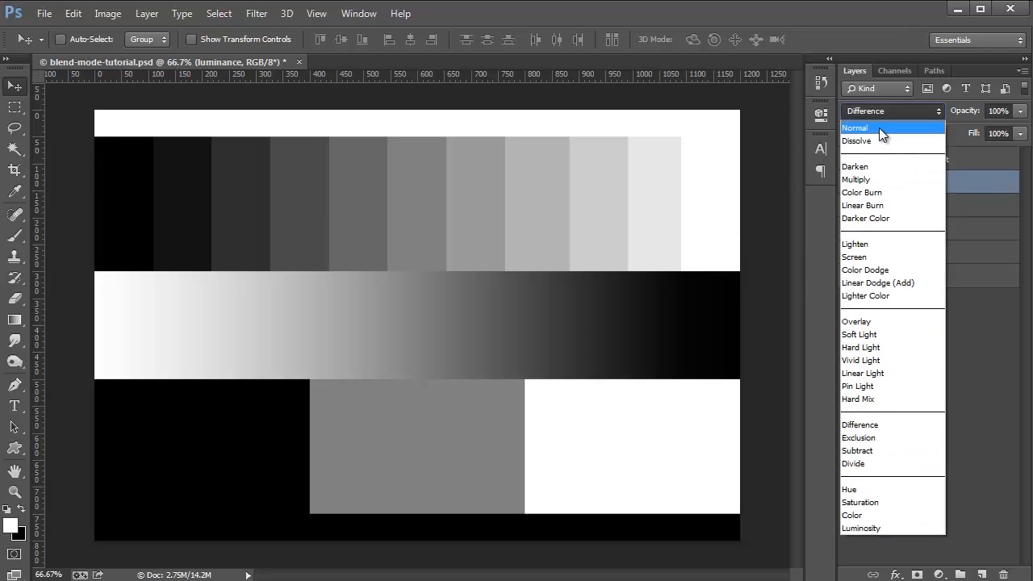
click(880, 128)
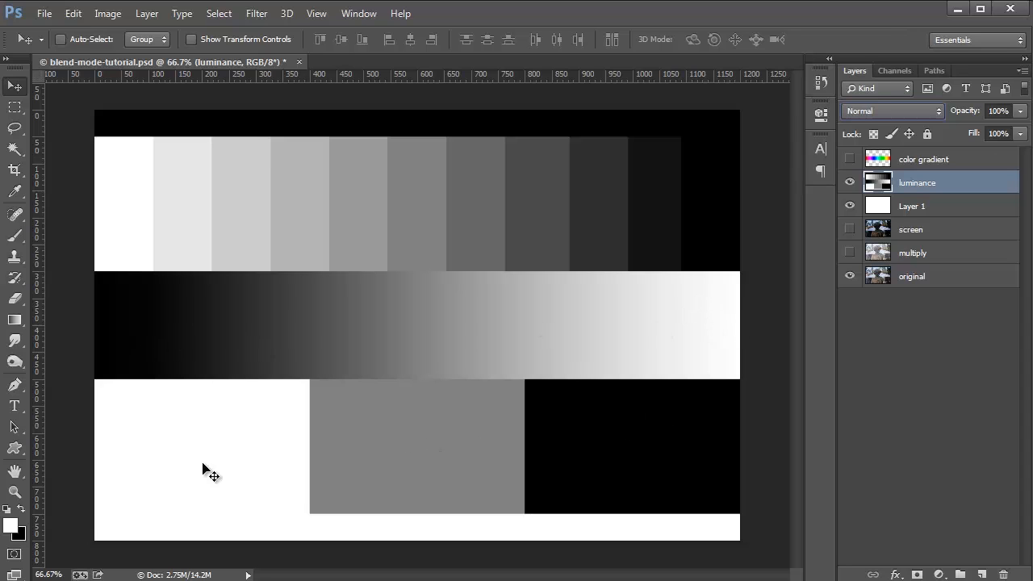
click(882, 116)
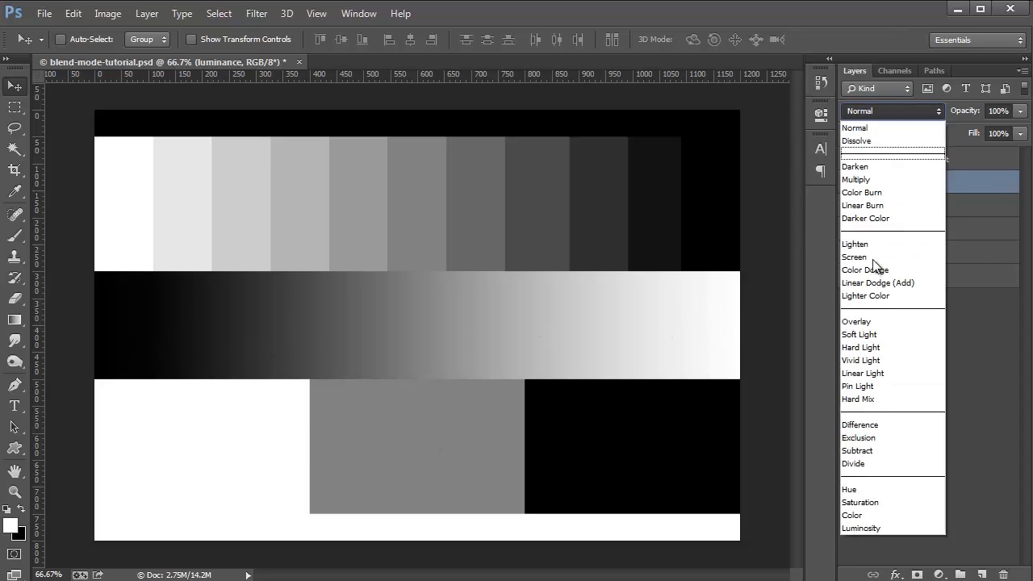
click(895, 426)
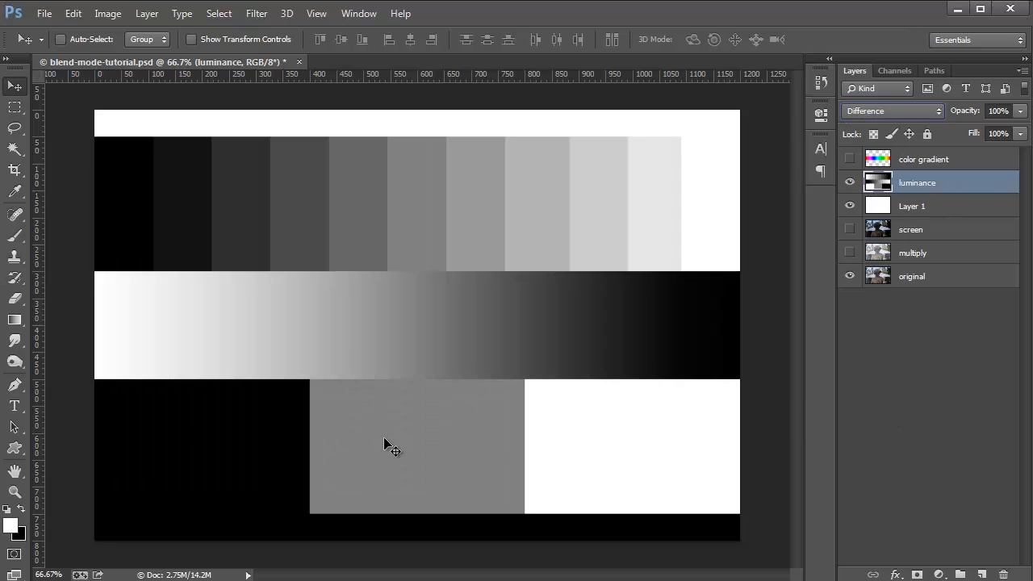
Compare the Difference blend over the photo and over the white layer, leaving the white layer hidden.
click(850, 207)
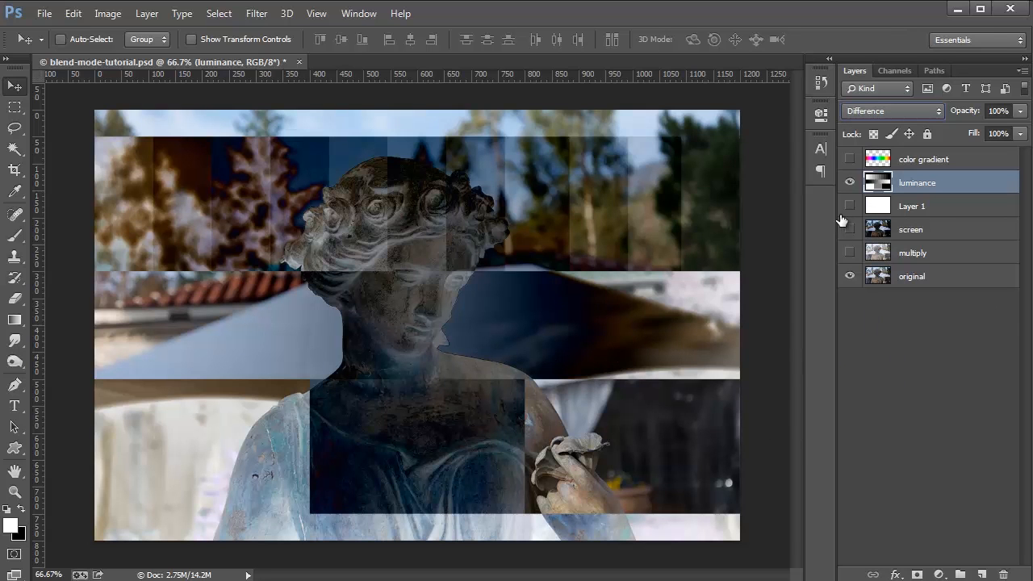
click(850, 205)
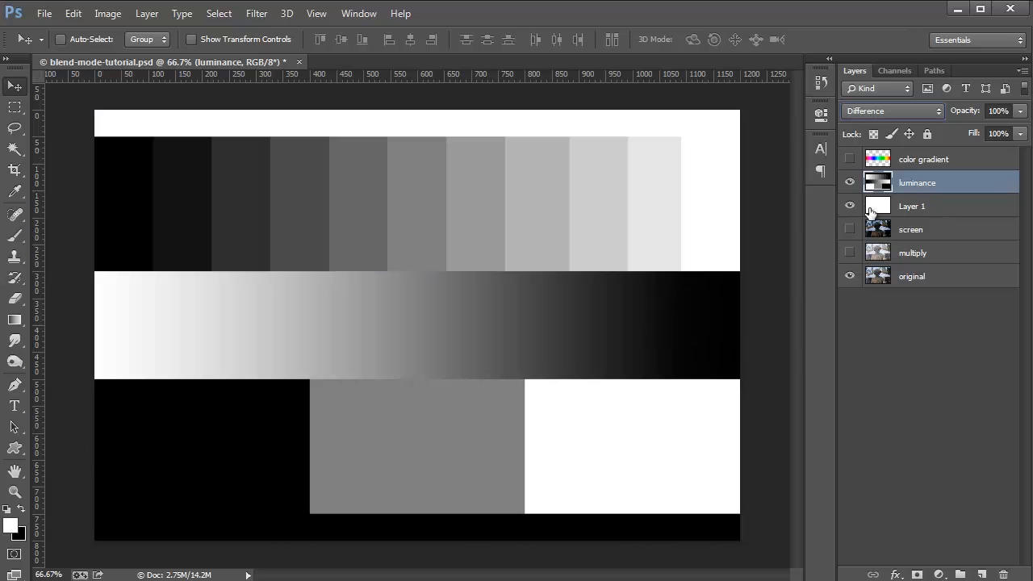
click(850, 207)
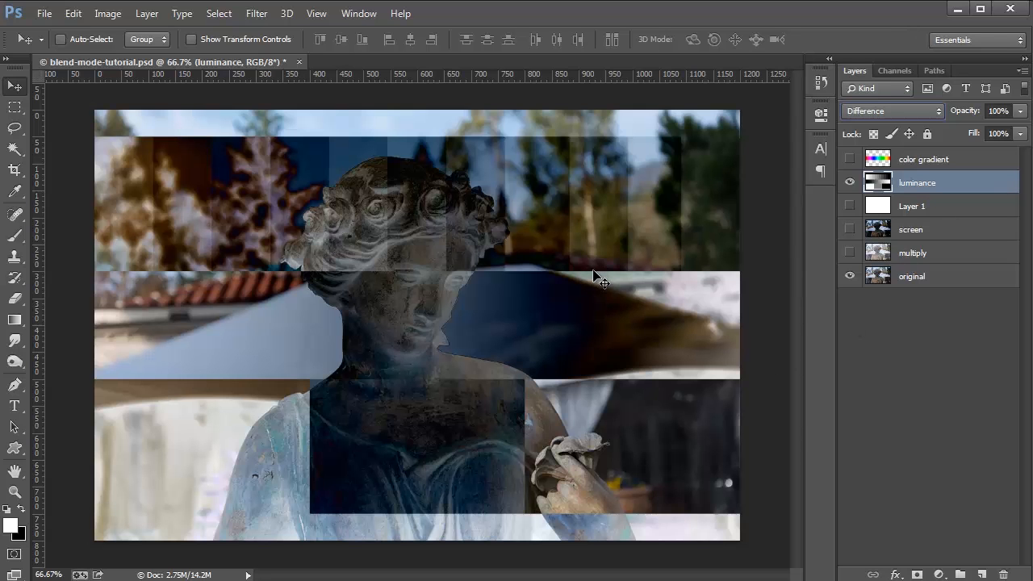
Set the luminance layer's blend mode to Exclusion and show the white layer beneath it.
click(880, 113)
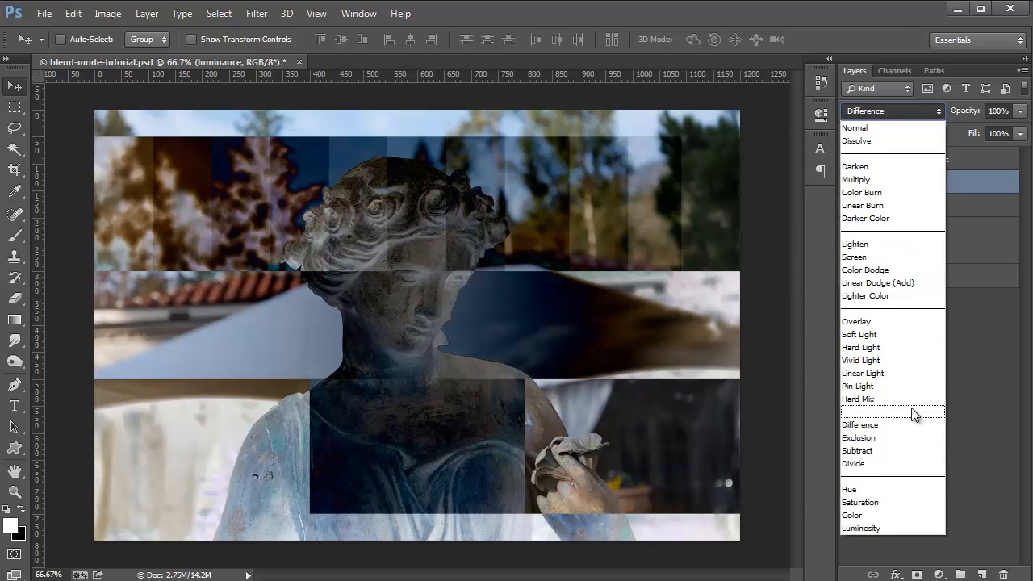
click(899, 437)
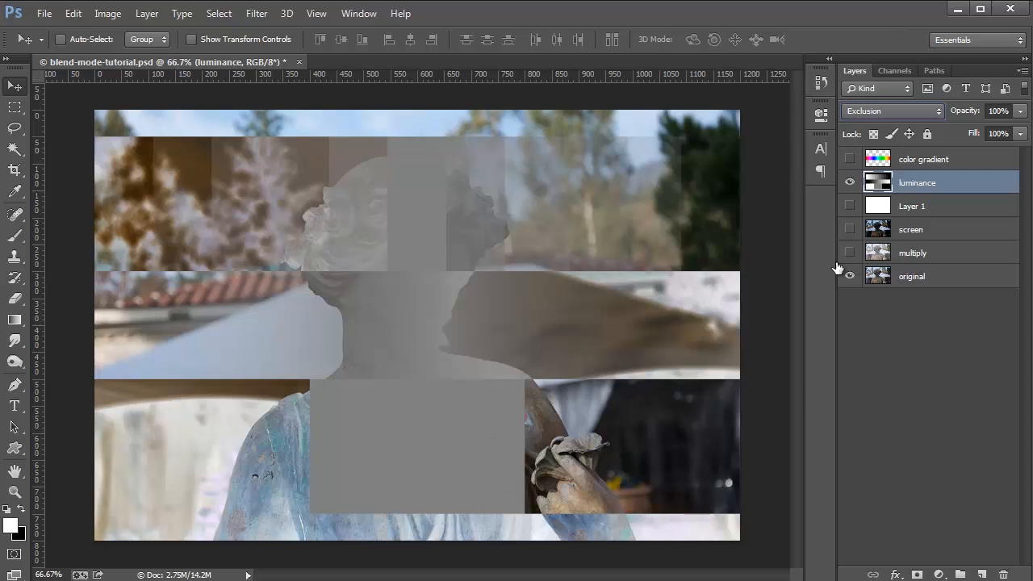
click(850, 206)
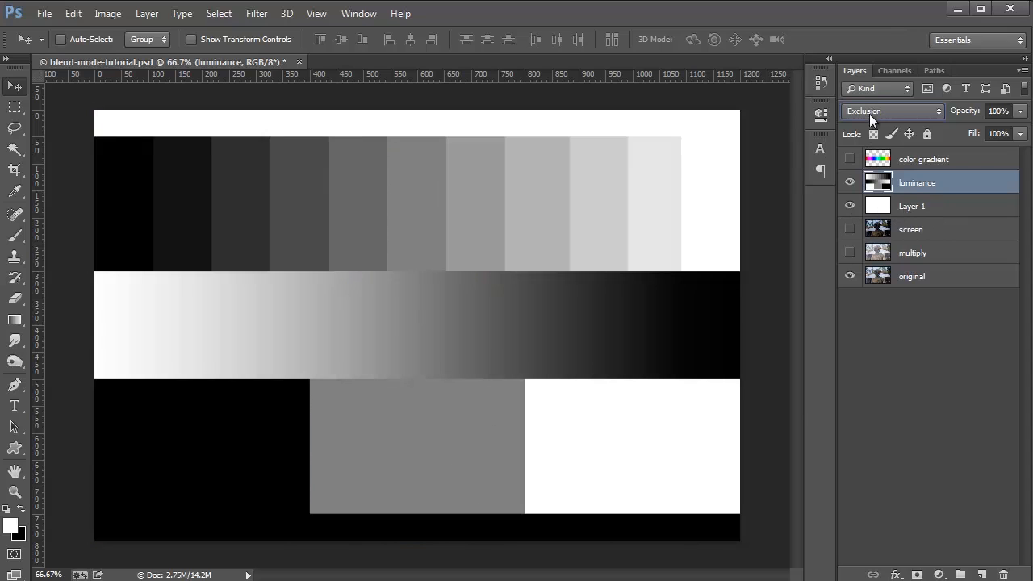
Compare the luminance layer in Dissolve and Exclusion modes over the white layer, leaving it in Exclusion.
click(870, 113)
click(872, 139)
click(873, 114)
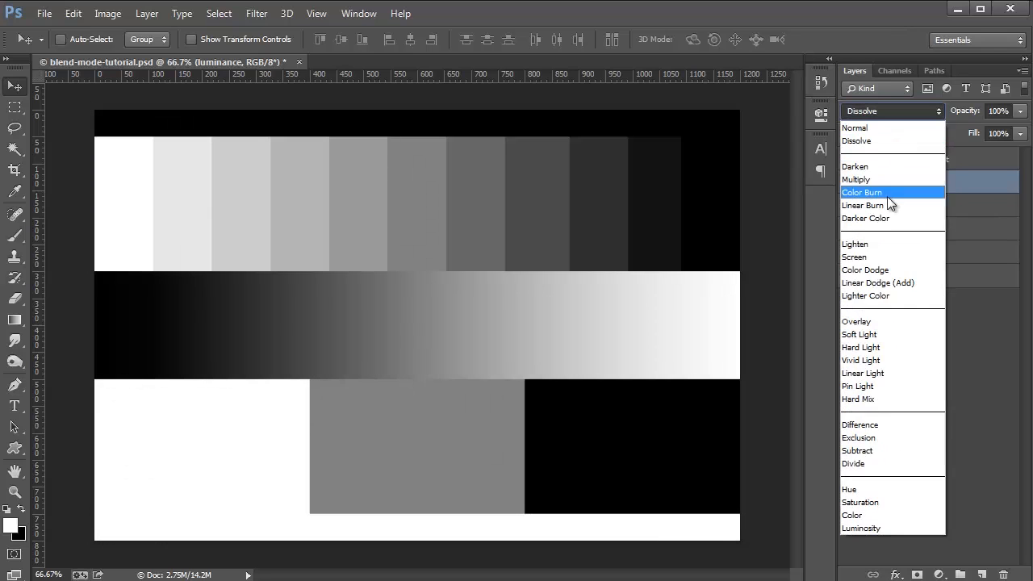
click(882, 437)
Hide the white layer and set the luminance layer's blend mode to Subtract over the photo.
click(849, 206)
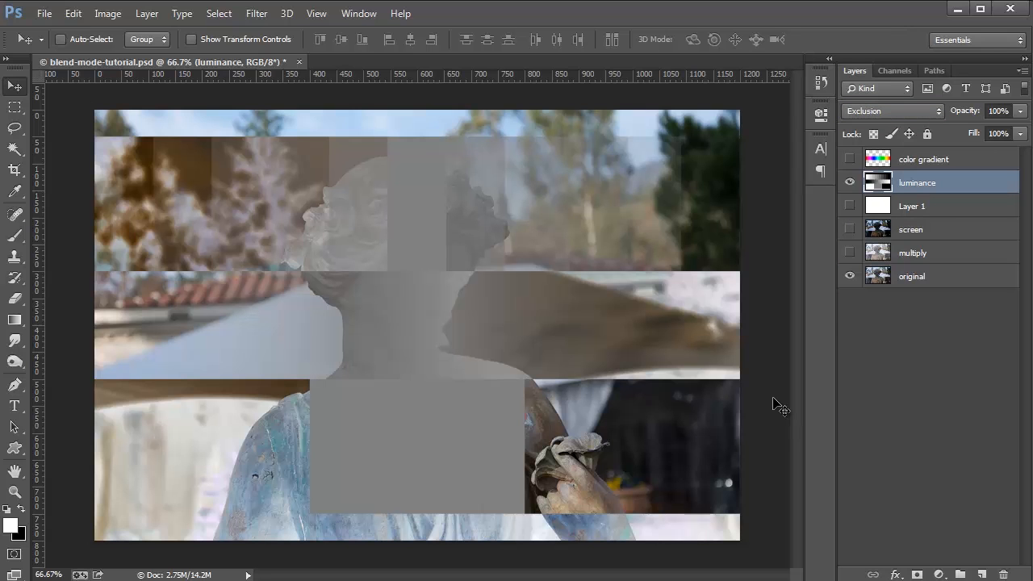
click(918, 114)
click(911, 449)
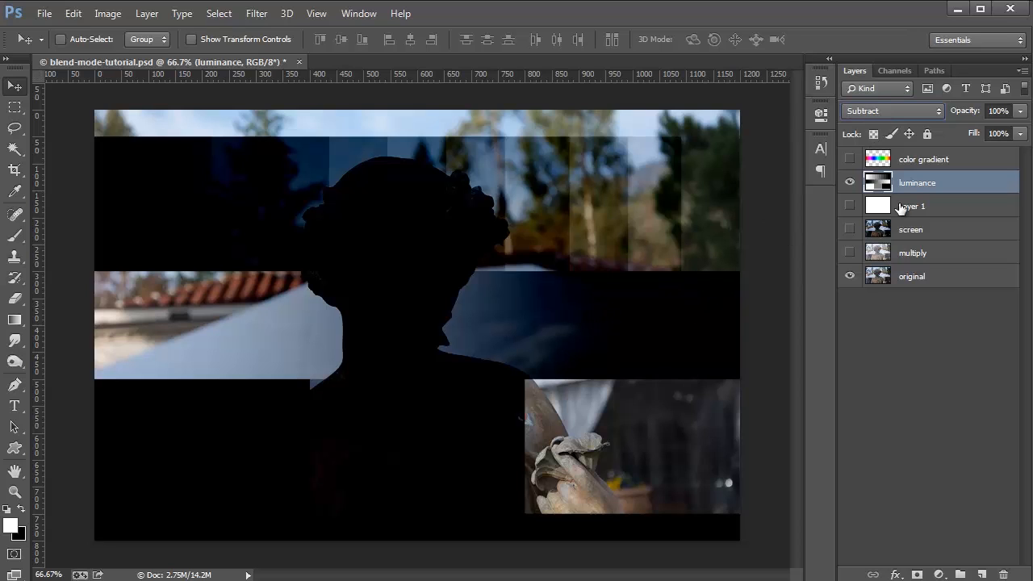
Show the white layer in place of the luminance layer and set its blend mode to Subtract.
click(850, 182)
click(849, 205)
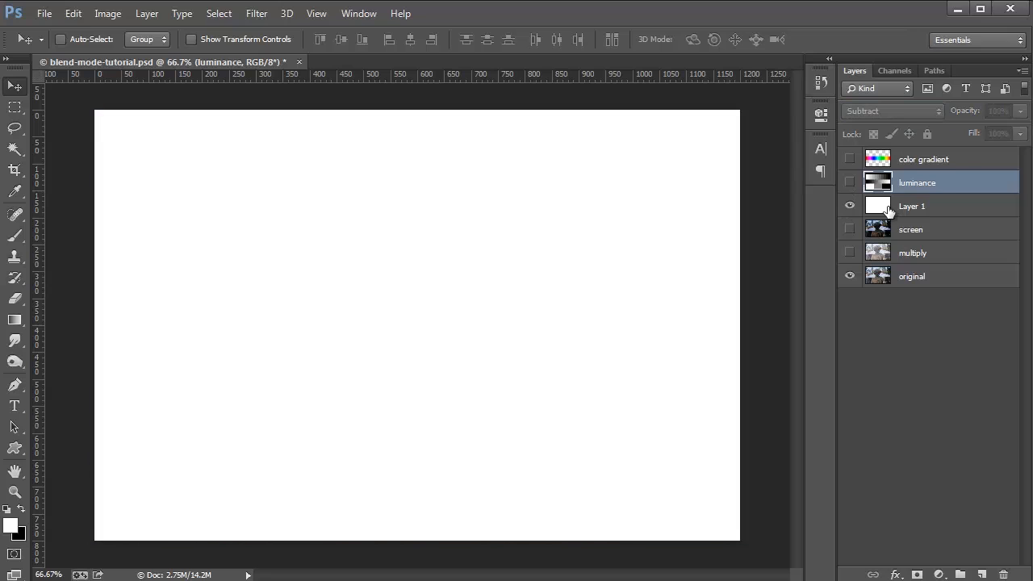
click(888, 208)
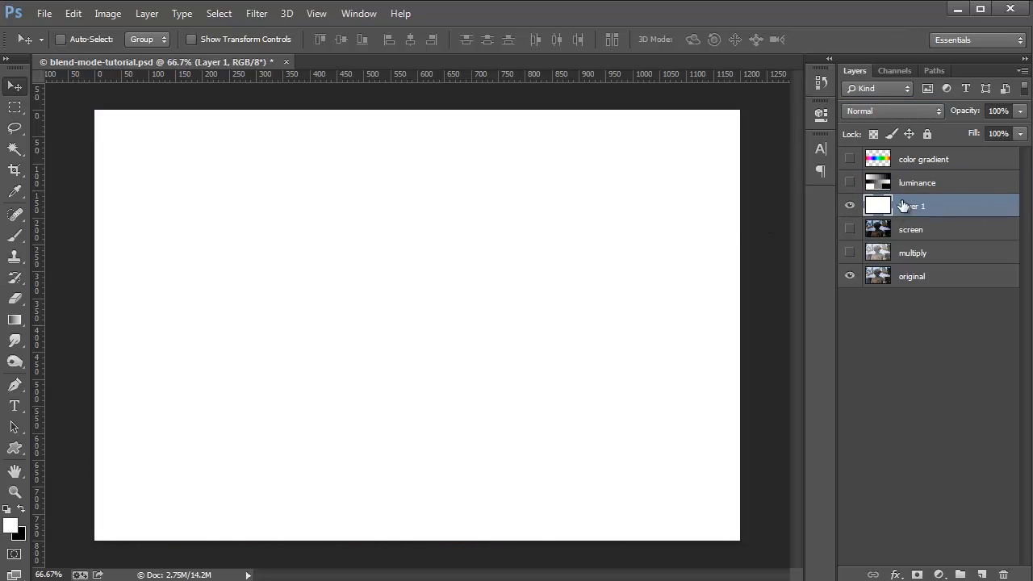
click(895, 110)
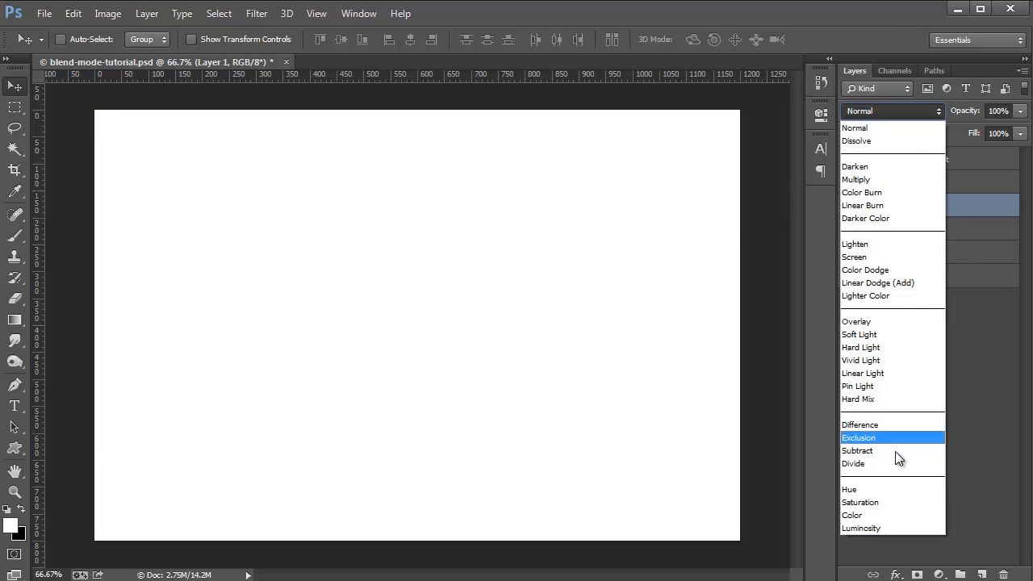
click(895, 451)
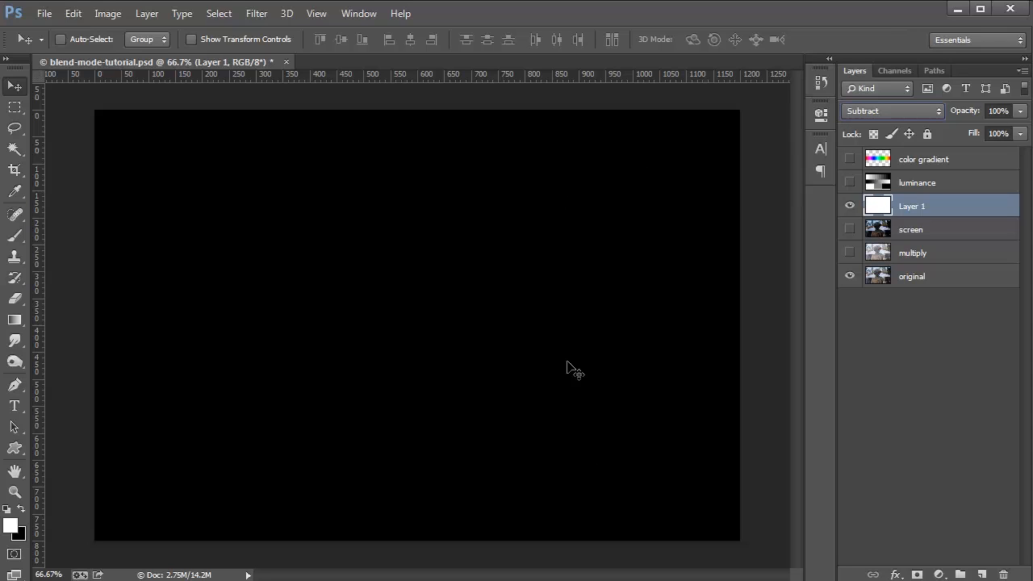
Show the luminance layer instead of the white one and compare its Normal and Subtract modes, leaving it in Subtract.
click(849, 206)
click(849, 183)
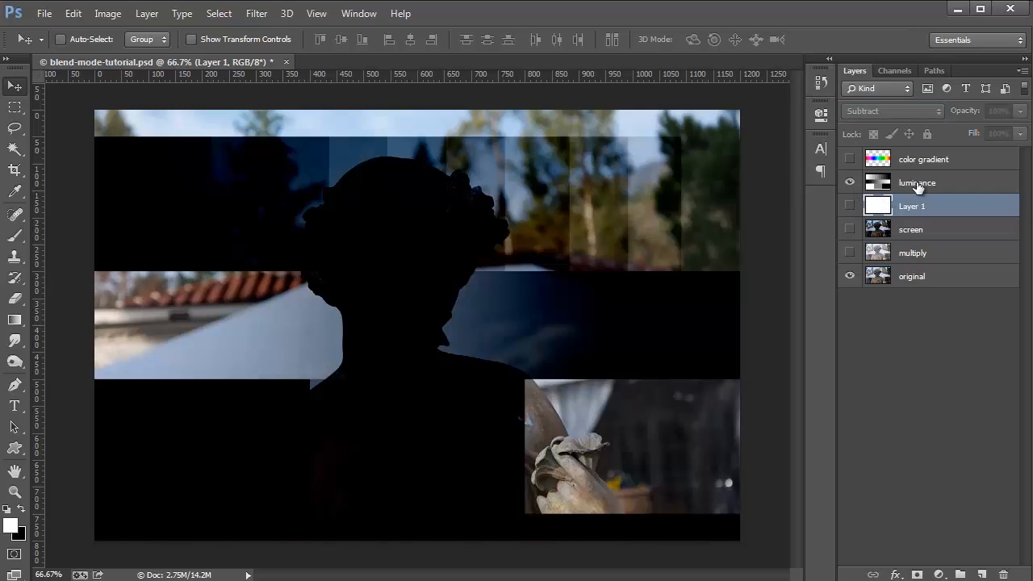
click(918, 184)
click(892, 111)
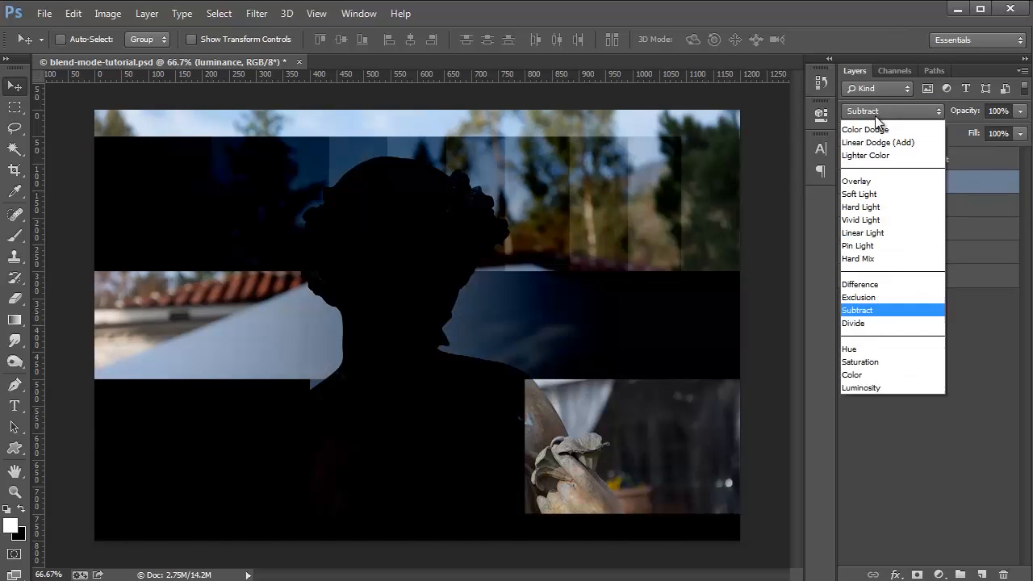
click(861, 113)
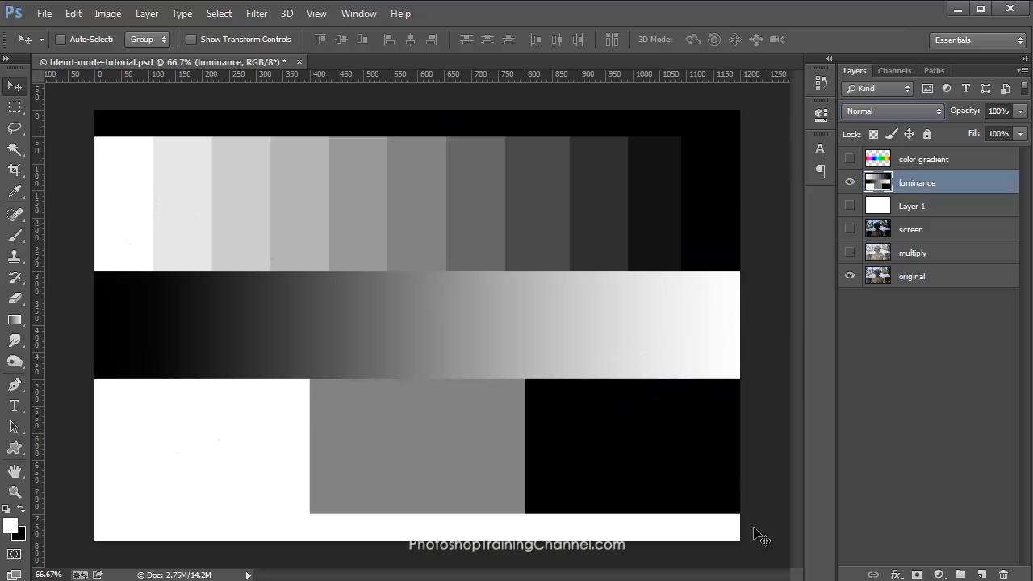
click(897, 113)
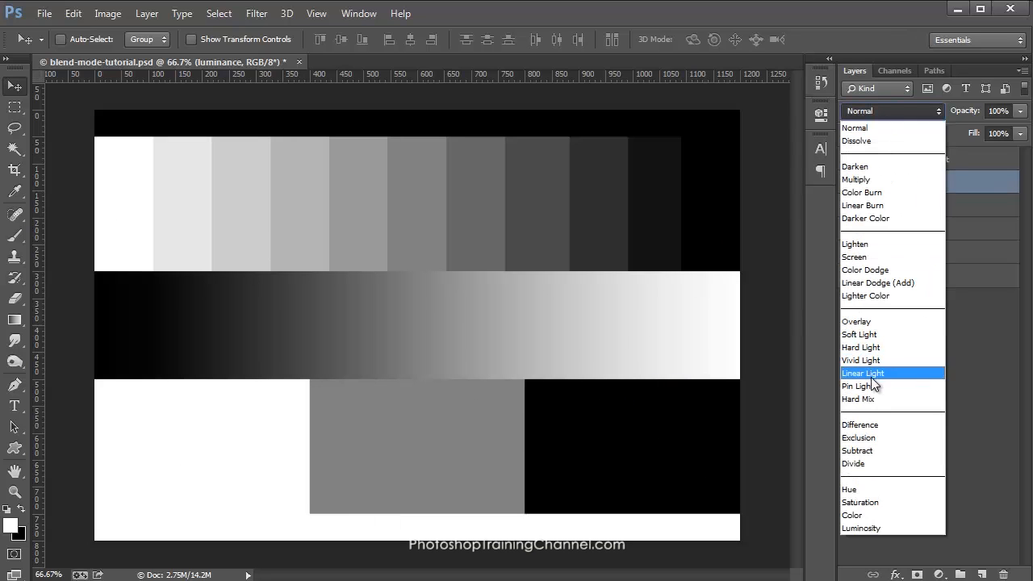
click(879, 450)
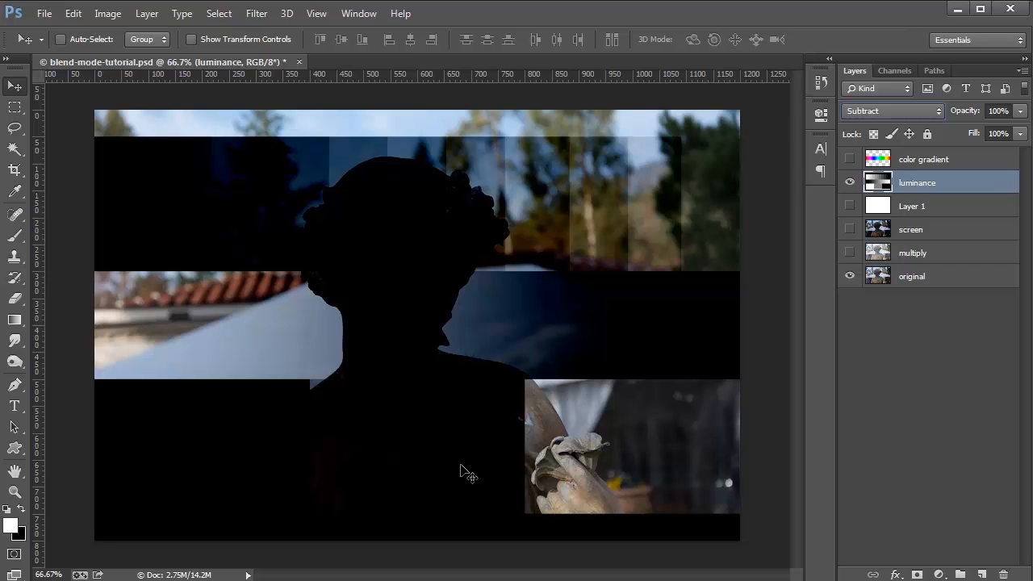
Test the luminance layer's opacity, leaving it at 100%, and set its blend mode to Divide.
click(1021, 111)
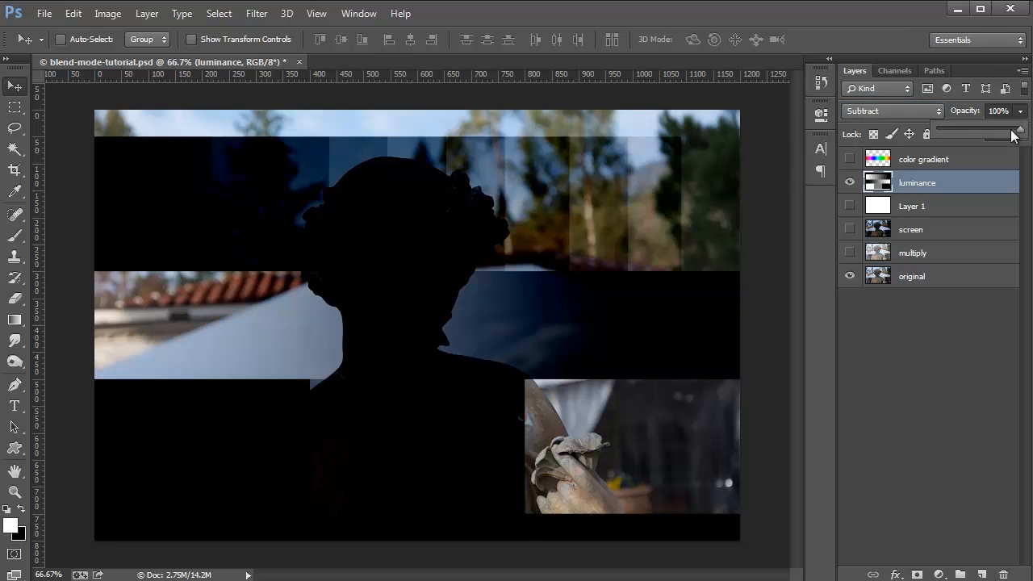
mouse_move(1020, 130)
mouse_down()
mouse_move(968, 133)
mouse_move(1022, 130)
mouse_up()
click(891, 115)
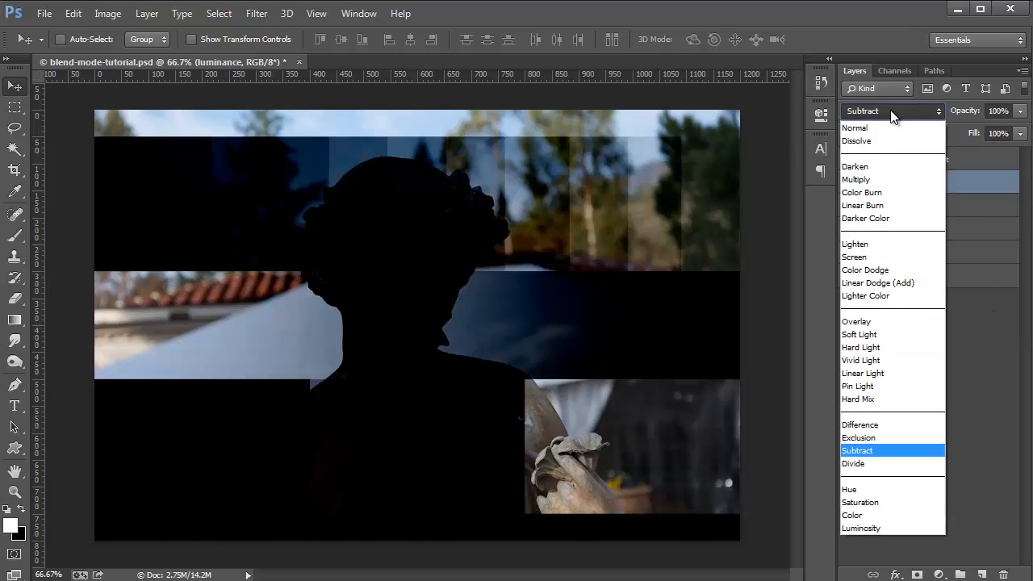
click(899, 463)
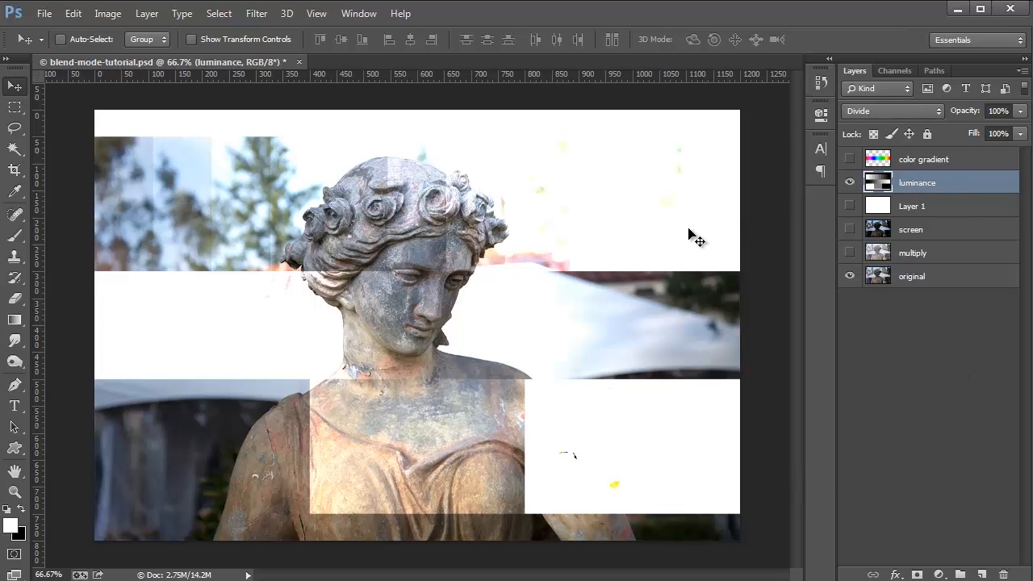
Compare the luminance layer in Normal and Divide modes and test its opacity, leaving it in Divide at 100%.
click(882, 110)
click(880, 115)
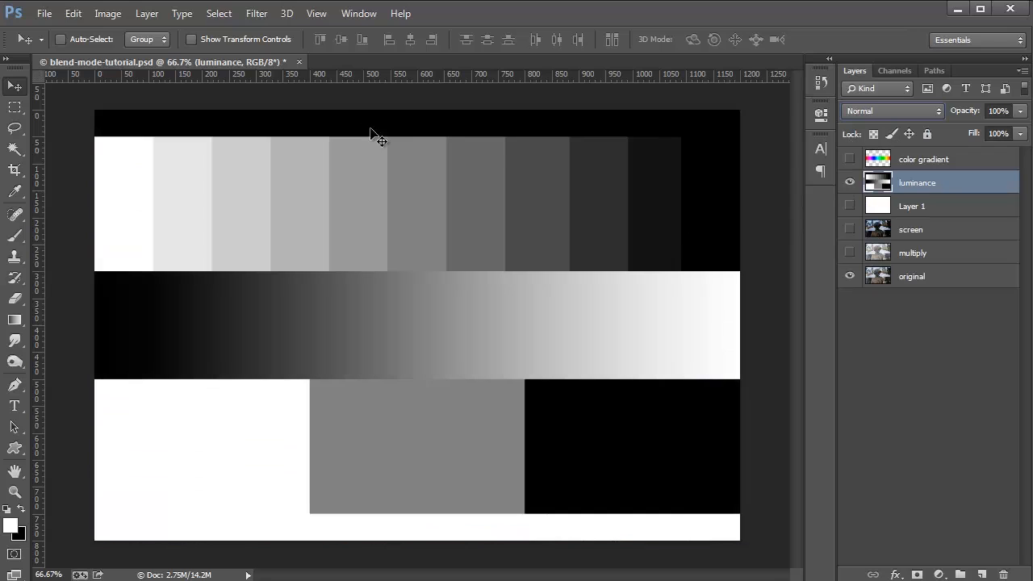
click(876, 116)
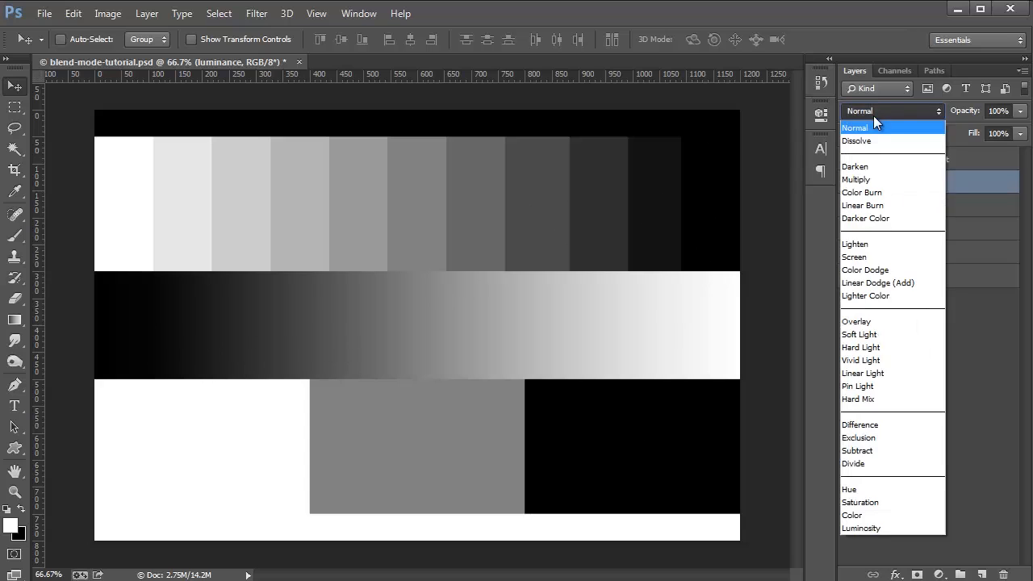
click(889, 464)
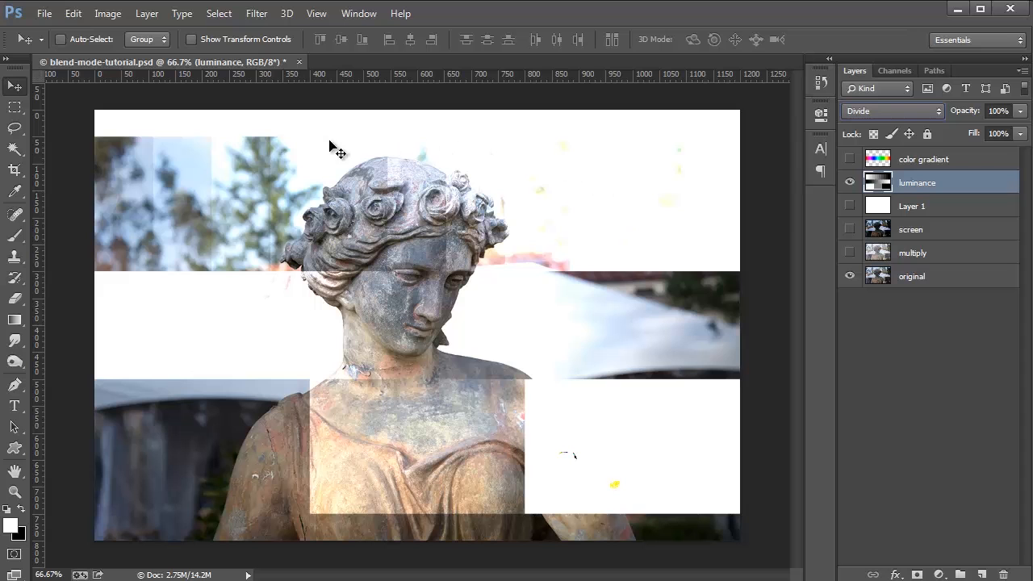
click(1021, 111)
mouse_move(1021, 131)
mouse_down()
mouse_move(977, 129)
mouse_move(1022, 130)
mouse_up()
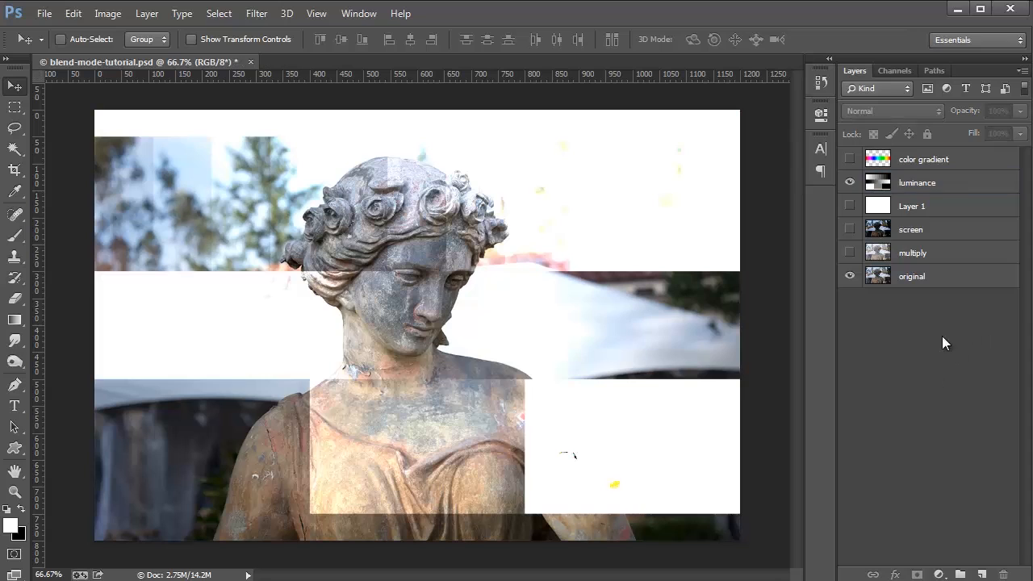
Set the luminance layer to Hue and compare it with the layer hidden and in Normal mode, leaving it in Hue.
click(892, 110)
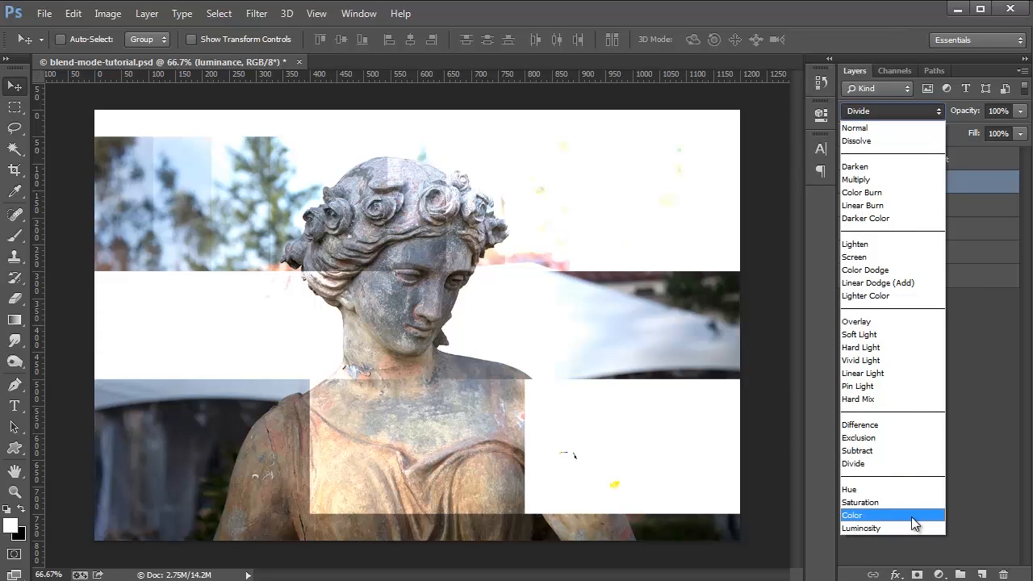
click(902, 490)
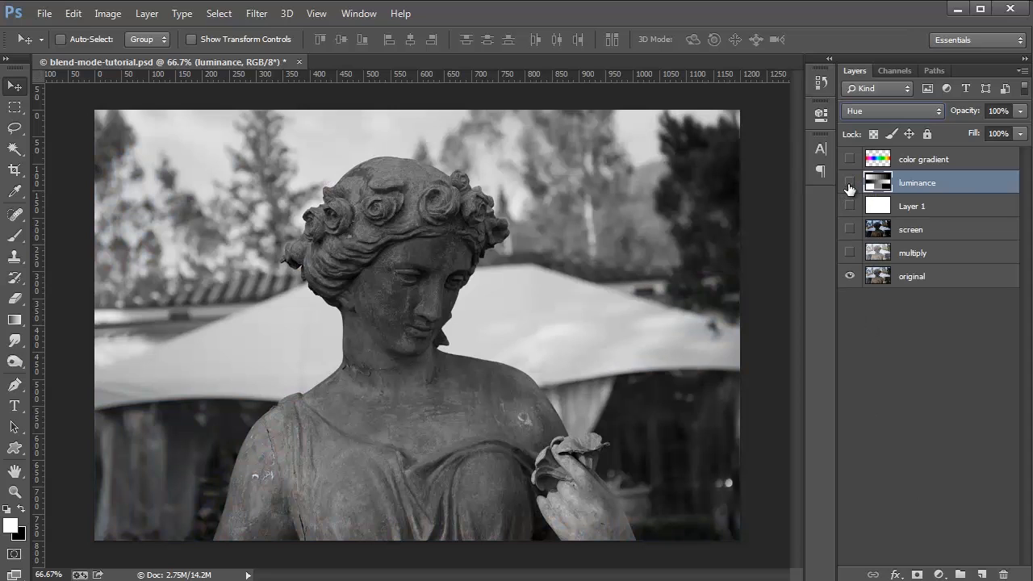
click(850, 184)
click(865, 113)
click(867, 127)
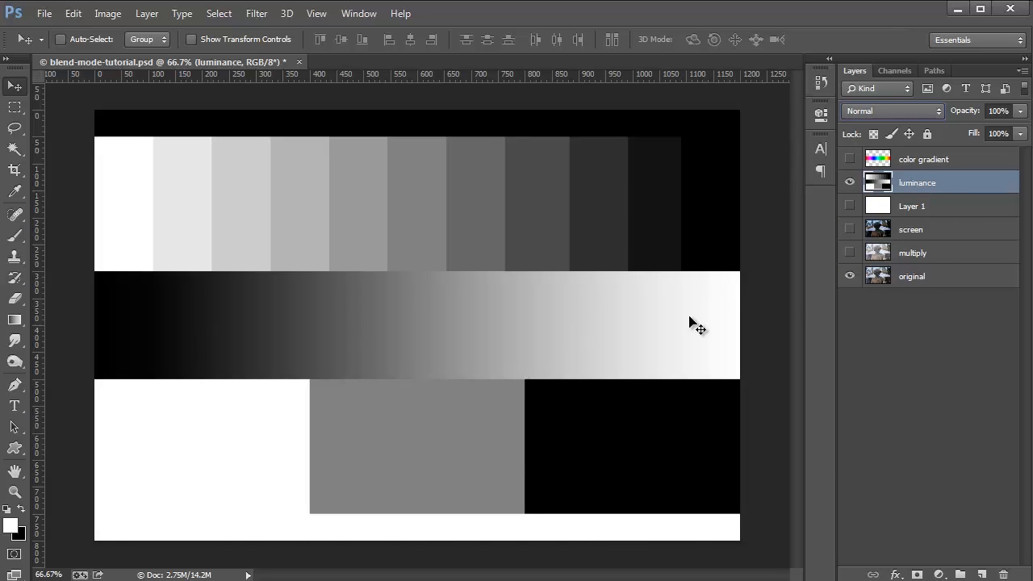
click(855, 111)
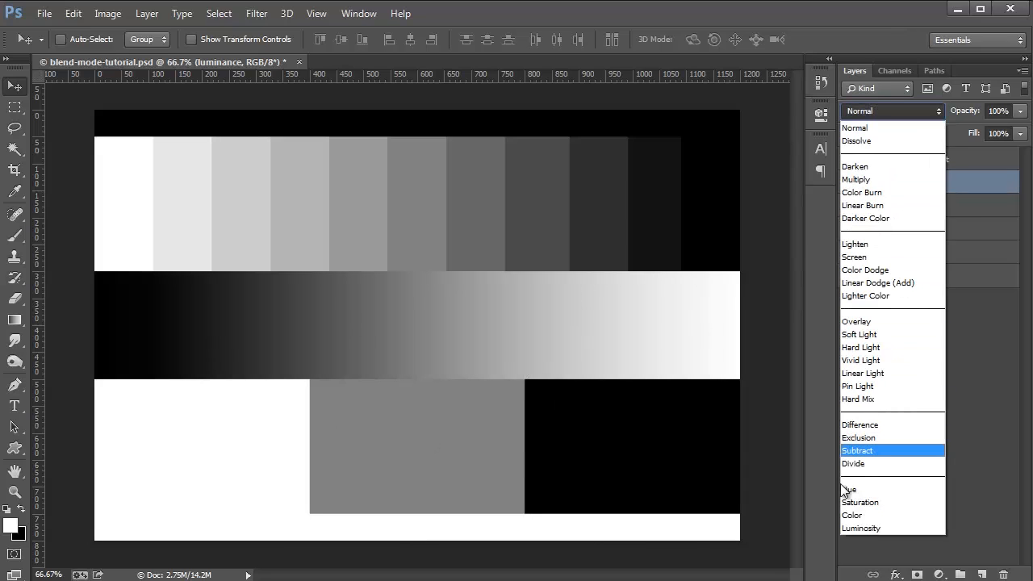
click(903, 489)
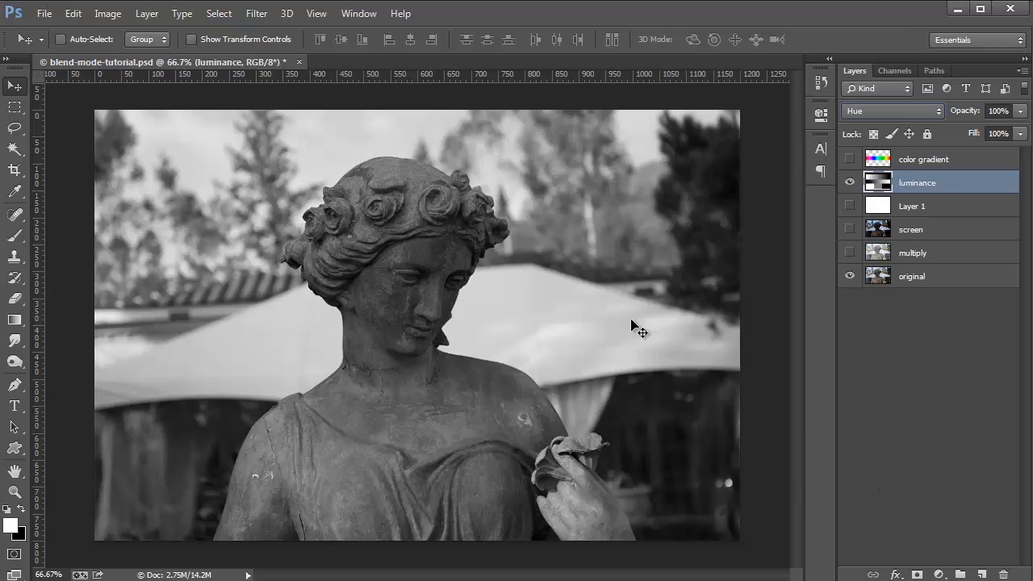
Show the color gradient layer in place of the luminance layer and set its blend mode to Hue.
click(850, 182)
click(849, 159)
click(894, 165)
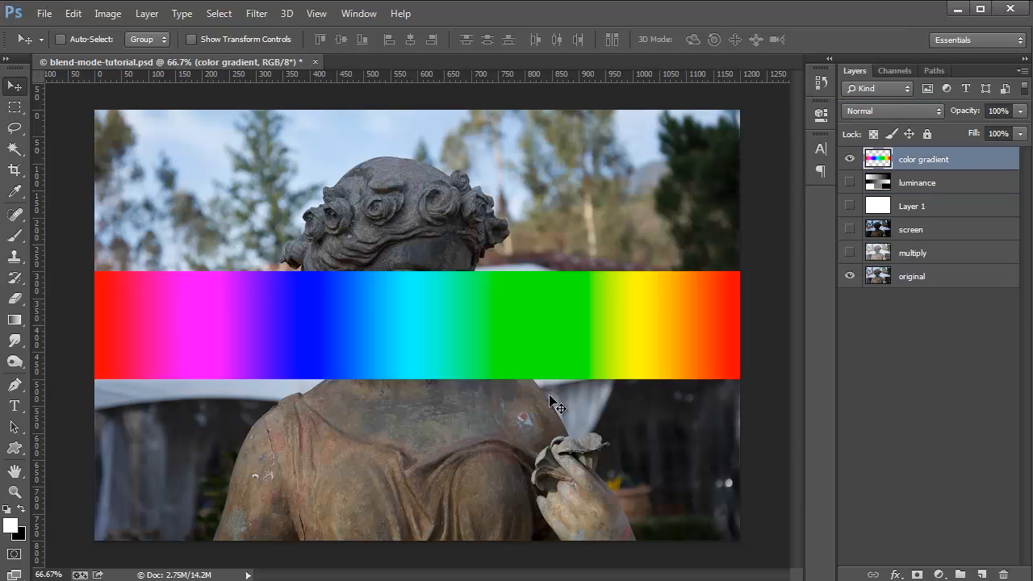
click(890, 111)
click(888, 490)
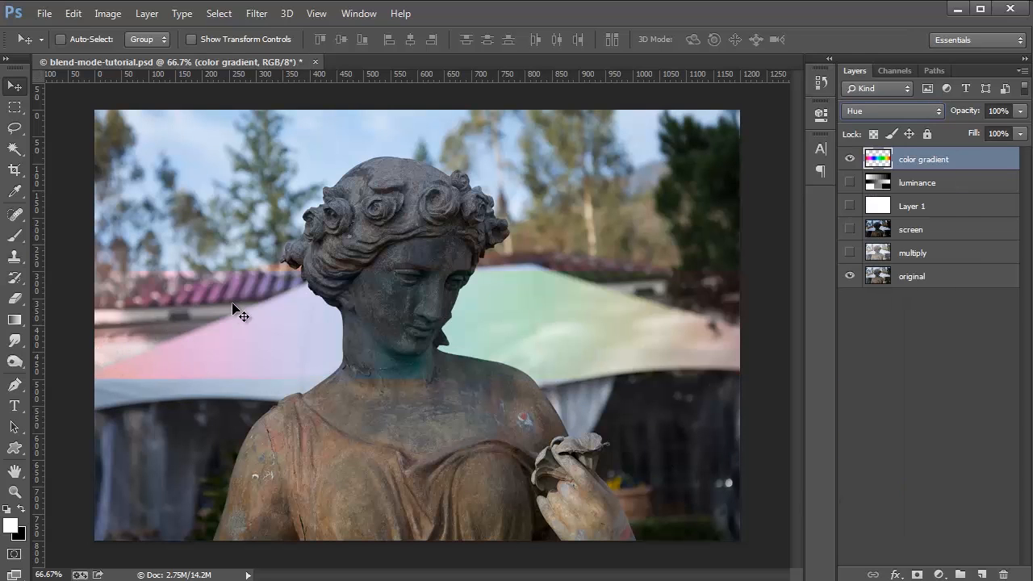
Compare the original photo with and without the color gradient layer's Hue blend, leaving the gradient shown and selected.
click(849, 160)
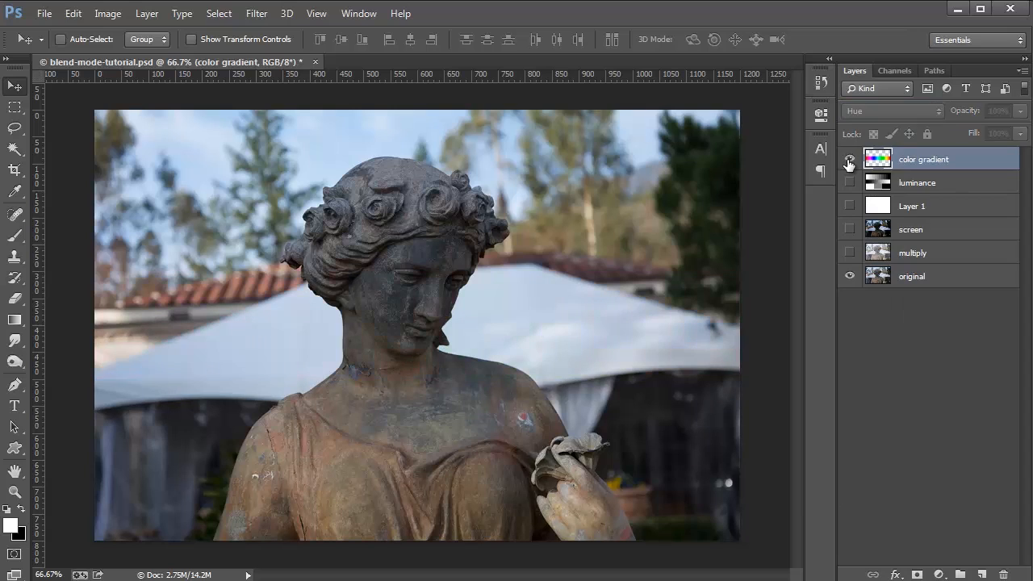
click(849, 160)
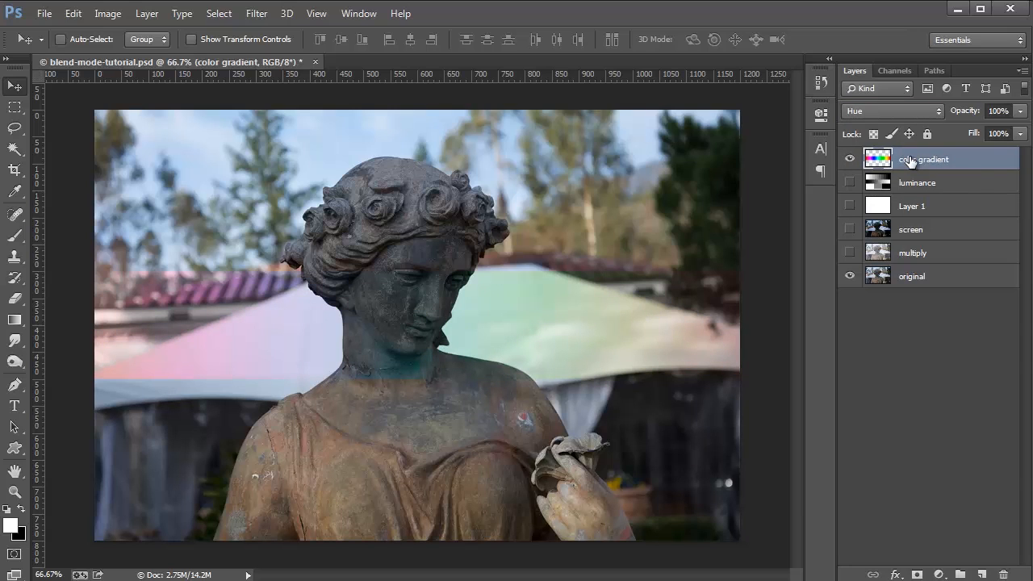
click(850, 160)
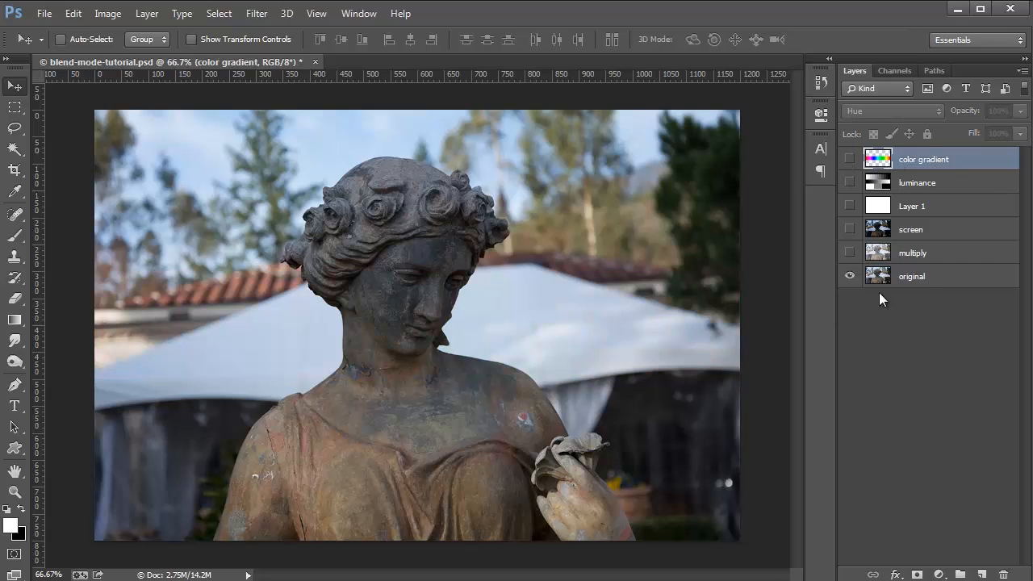
click(920, 278)
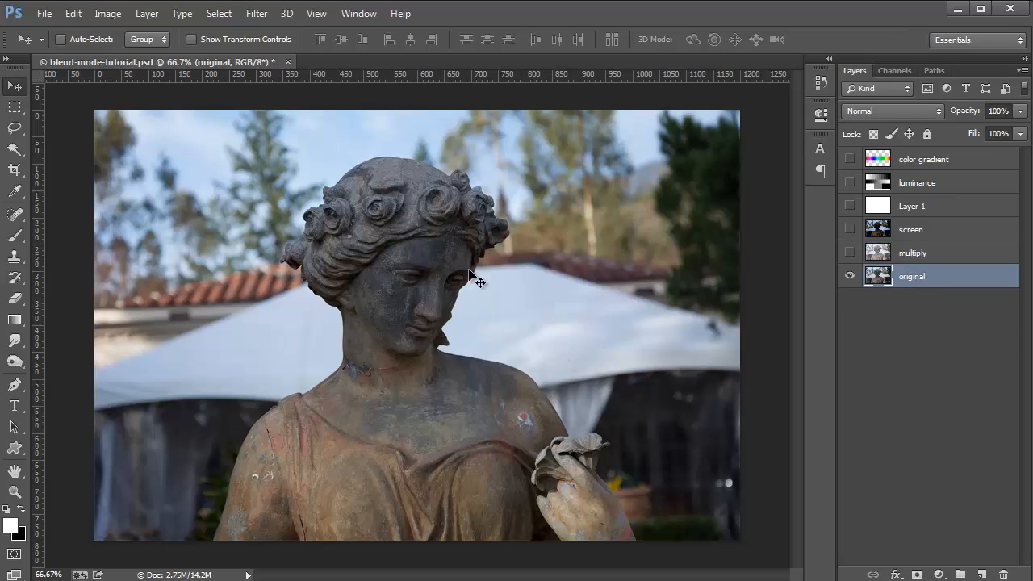
click(849, 160)
click(936, 159)
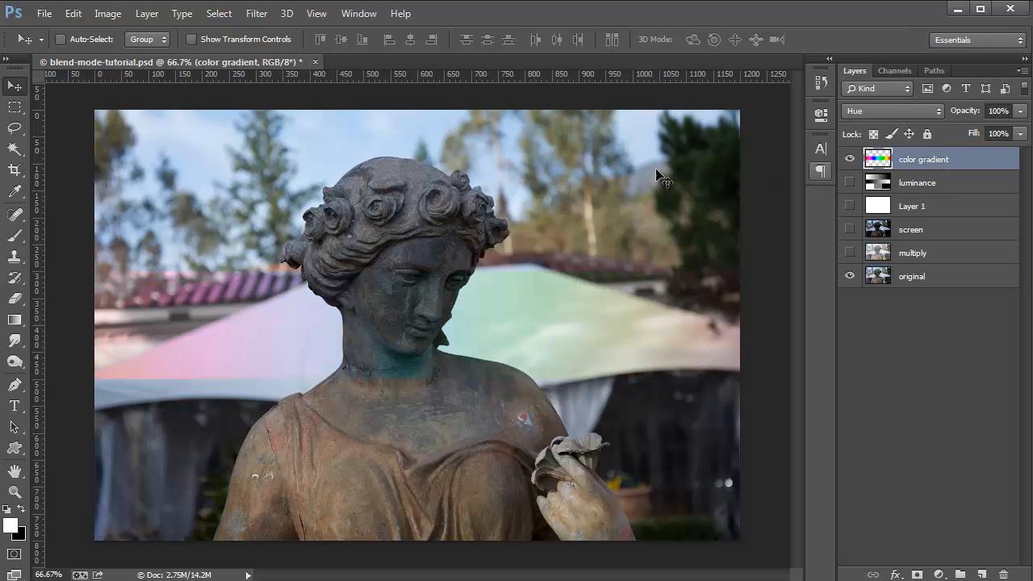
click(850, 159)
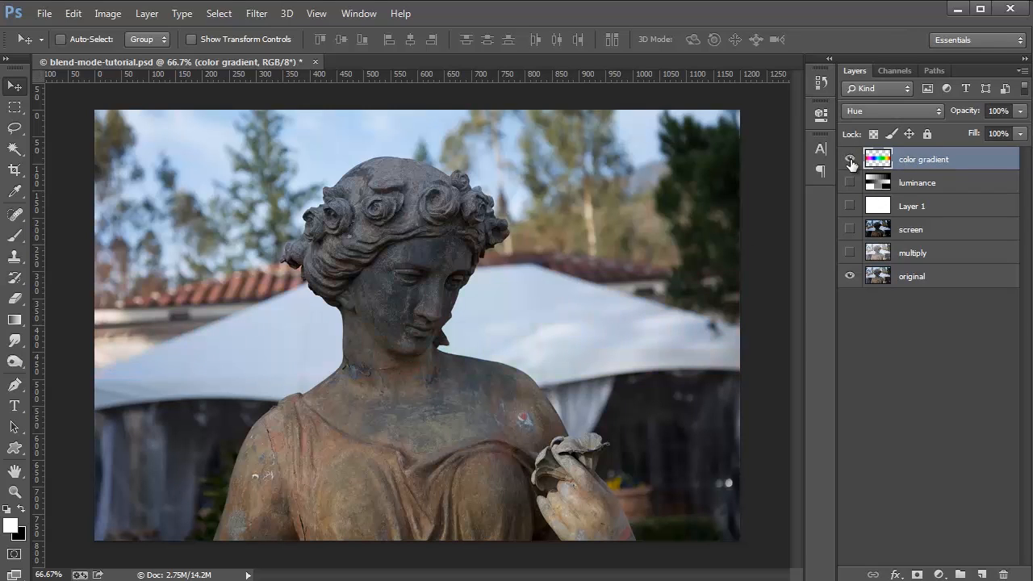
click(849, 159)
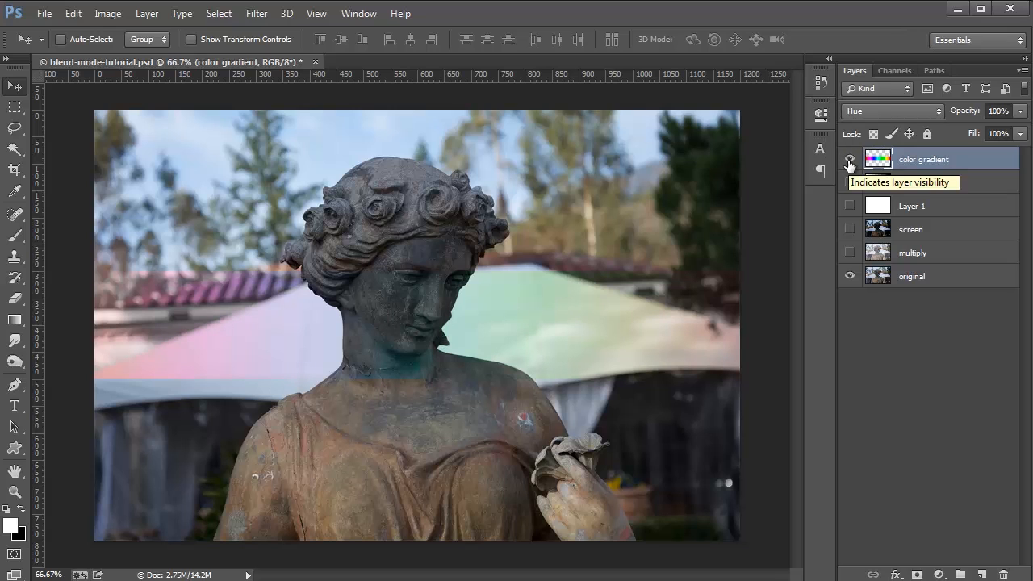
Set the color gradient layer's blend mode to Saturation.
click(877, 110)
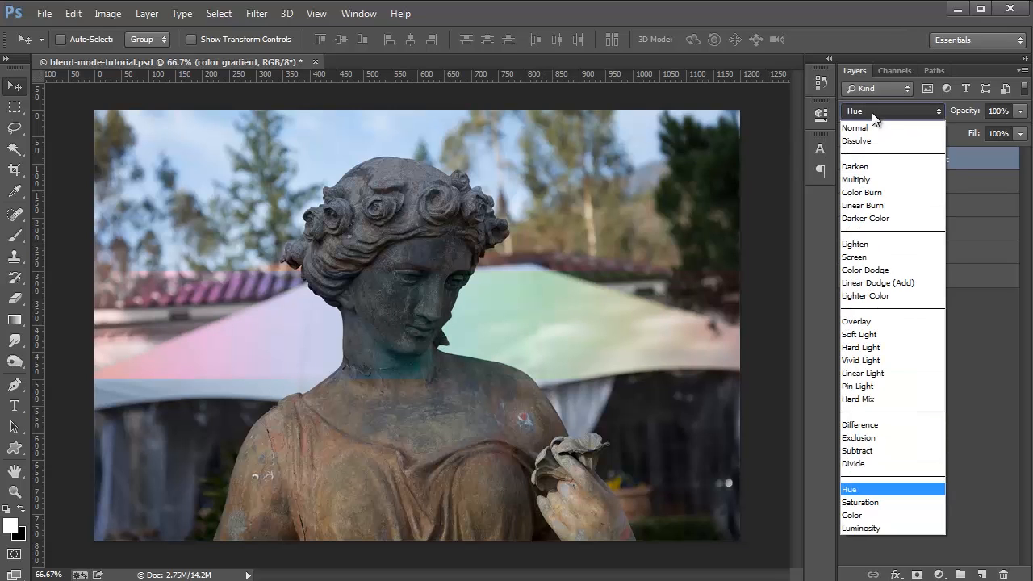
click(886, 507)
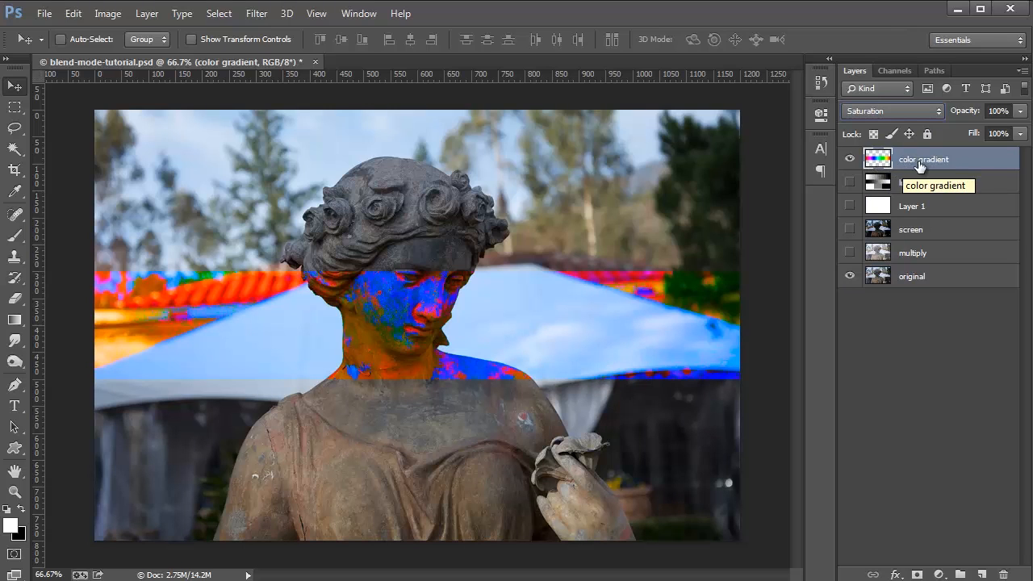
Test the color gradient layer's Saturation blend at 32% opacity, restore 100%, and try its band shifted up over the statue's face.
click(886, 282)
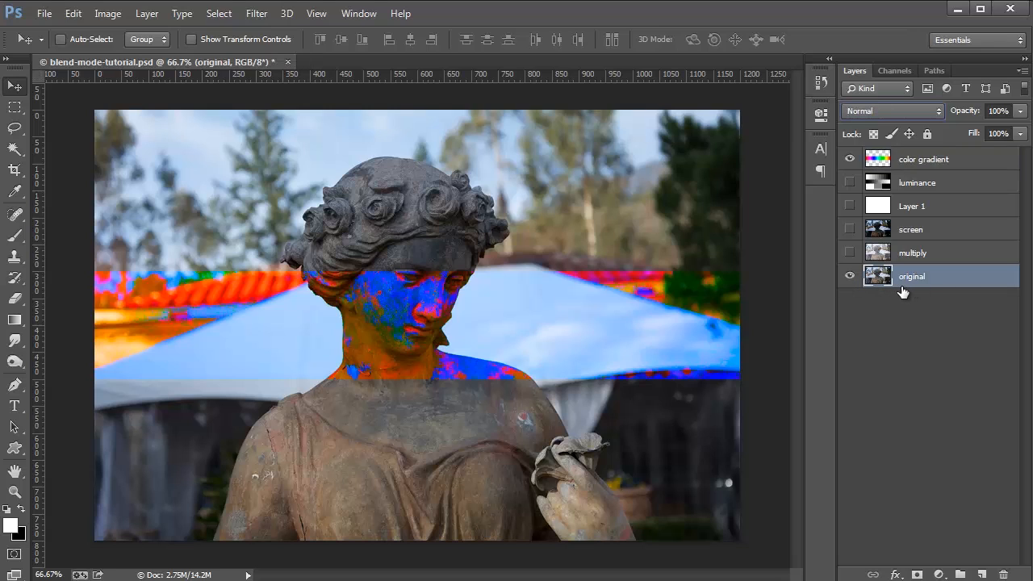
click(951, 164)
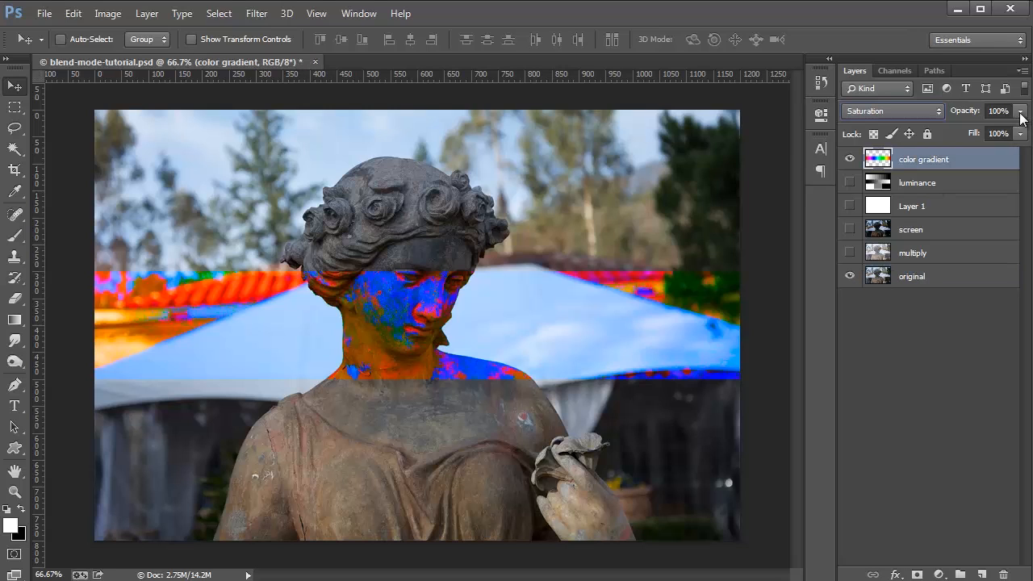
drag(1020, 110, 981, 132)
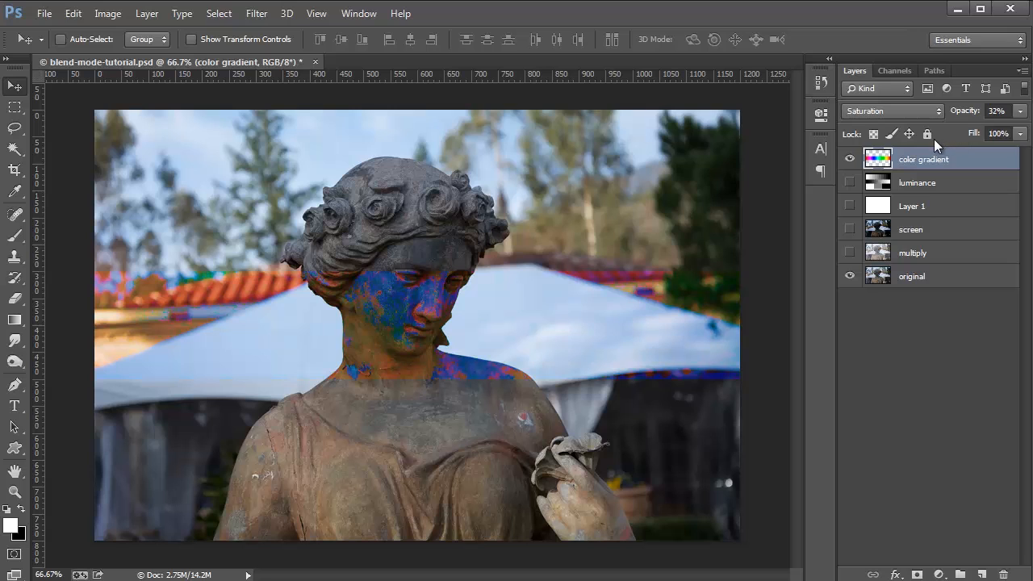
click(1020, 113)
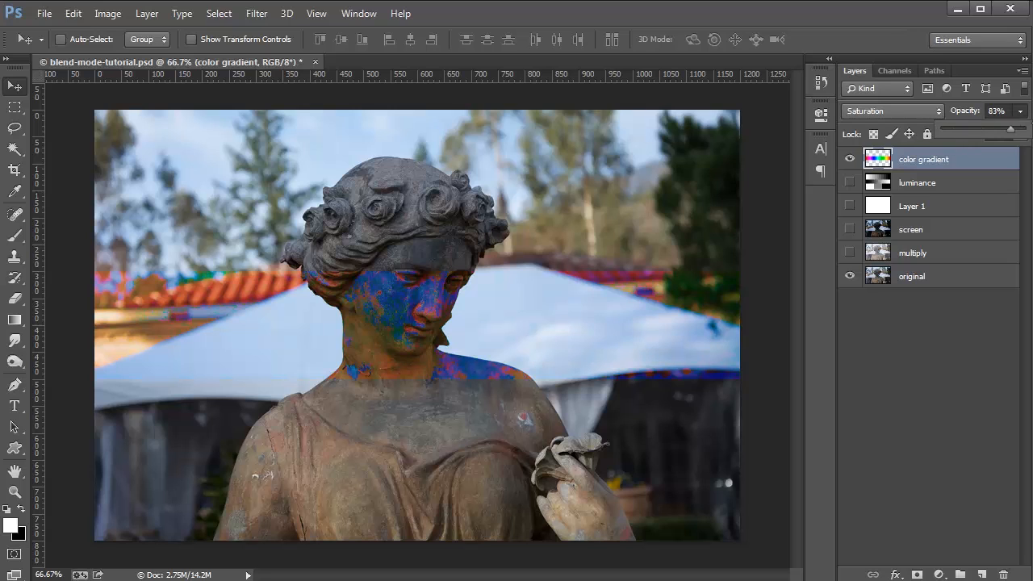
drag(1010, 129, 1024, 133)
click(970, 174)
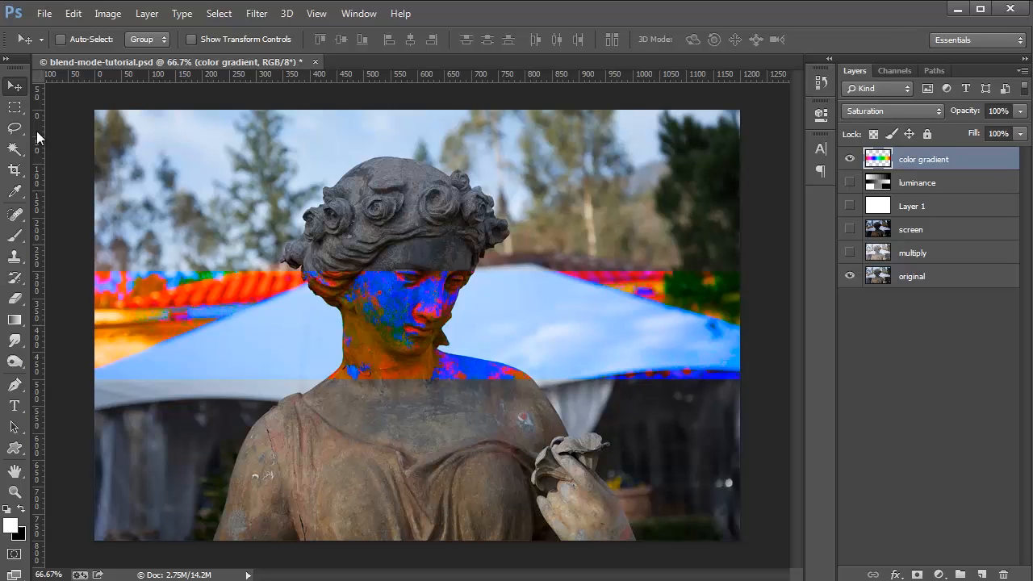
drag(433, 327, 460, 299)
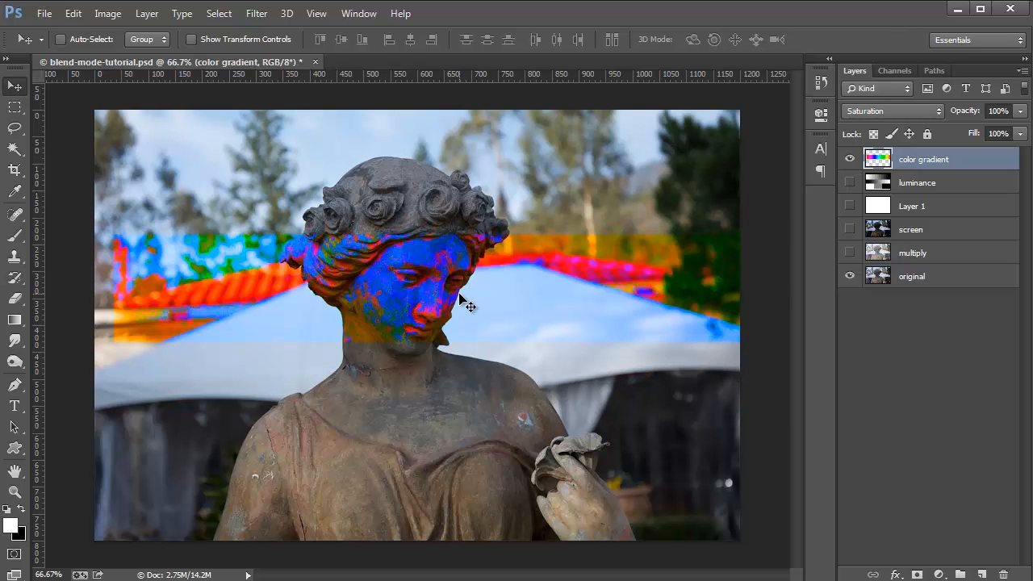
Set the color gradient layer's blend mode to Color, selecting the original and gradient layers in turn to compare them.
click(896, 111)
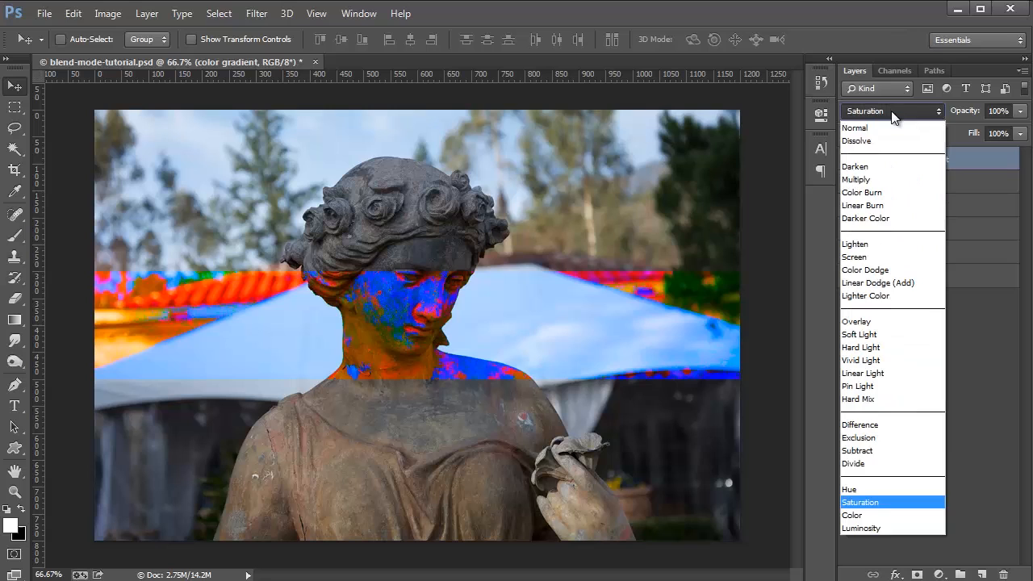
click(873, 515)
click(902, 277)
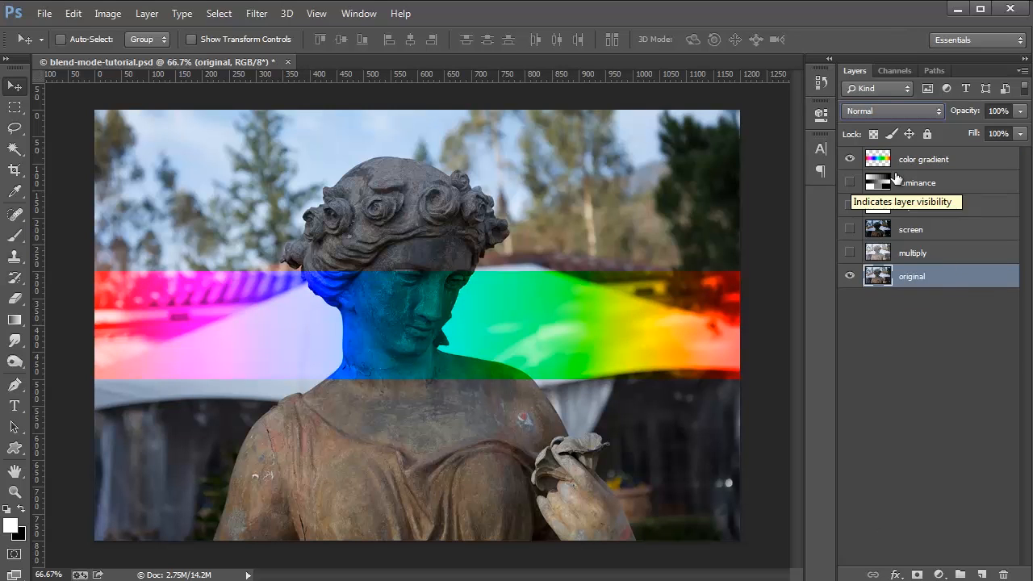
click(889, 161)
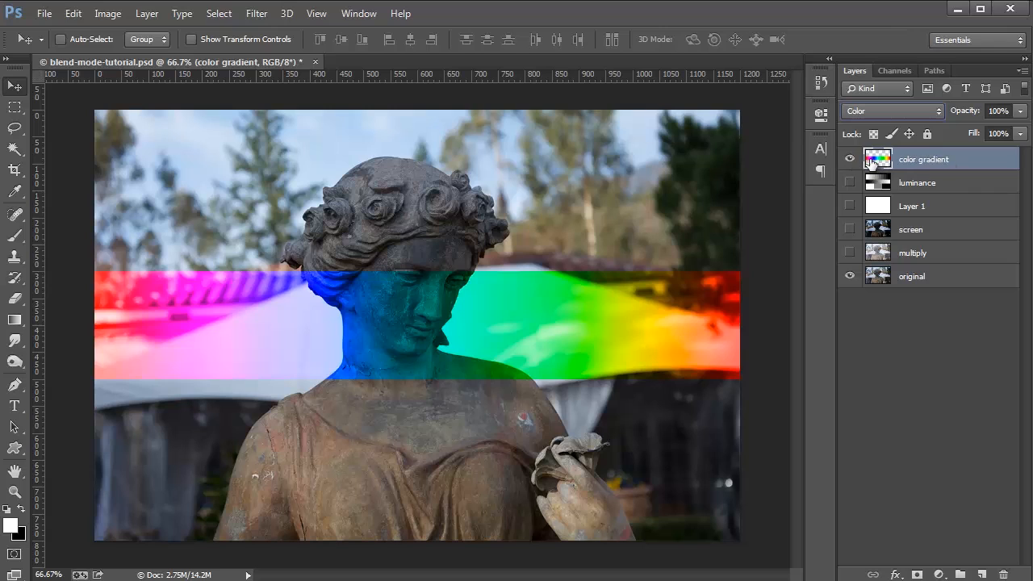
click(879, 281)
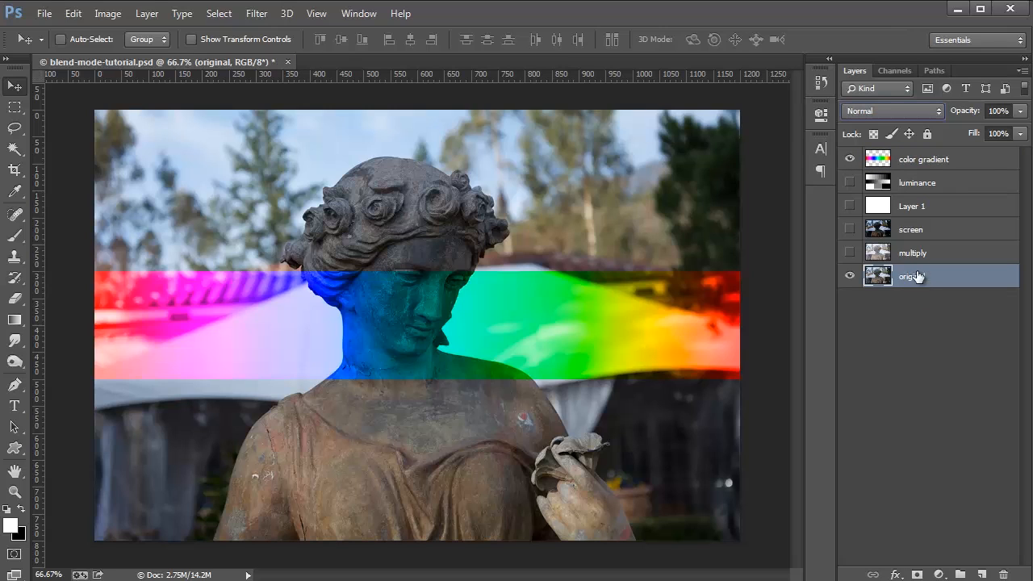
Hide the color gradient layer, then add an empty layer and a Black & White adjustment layer beneath it, both above the original photo.
click(849, 159)
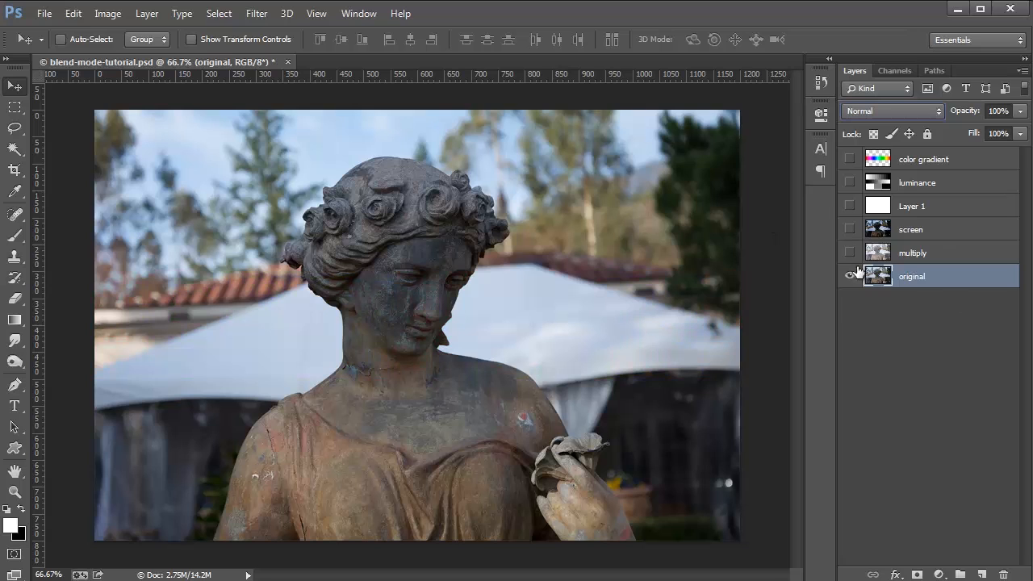
click(982, 575)
click(921, 306)
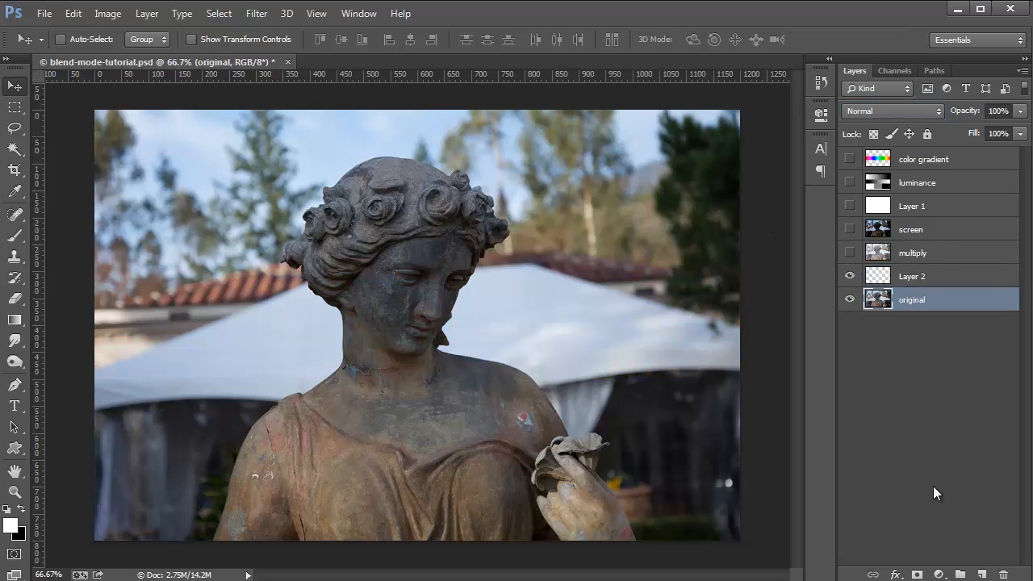
click(938, 575)
click(977, 402)
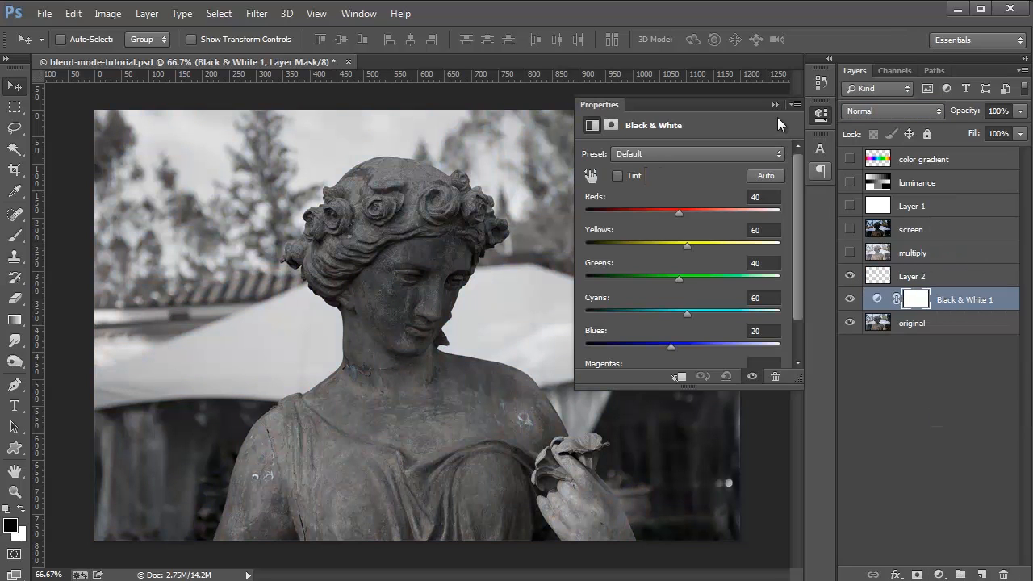
Set the blend mode of the empty layer above the Black & White adjustment to Color.
click(879, 270)
click(892, 110)
click(892, 515)
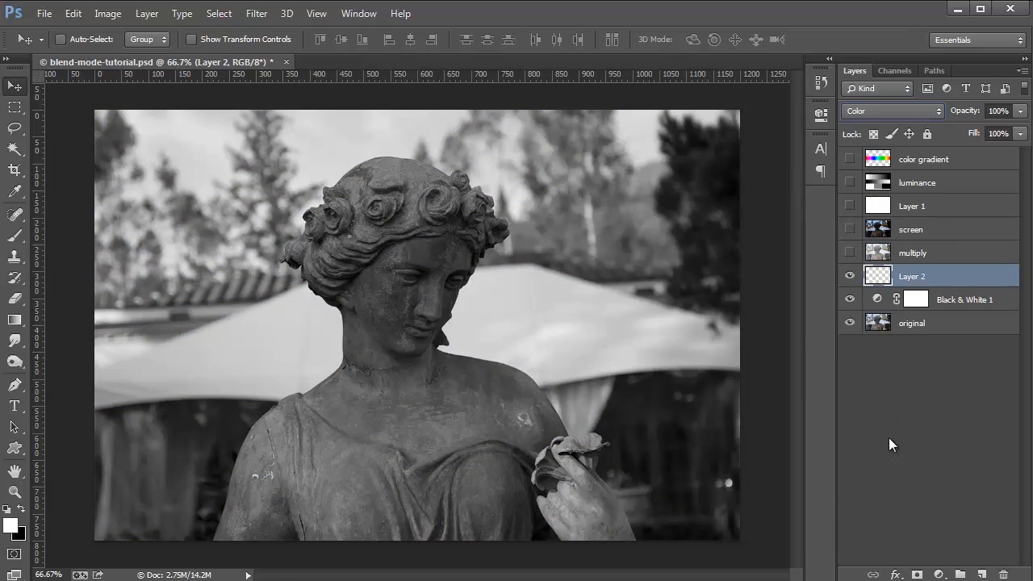
Choose pale cream #eee6cd as the foreground color and brush it over the statue's face, neck and upper chest.
click(15, 236)
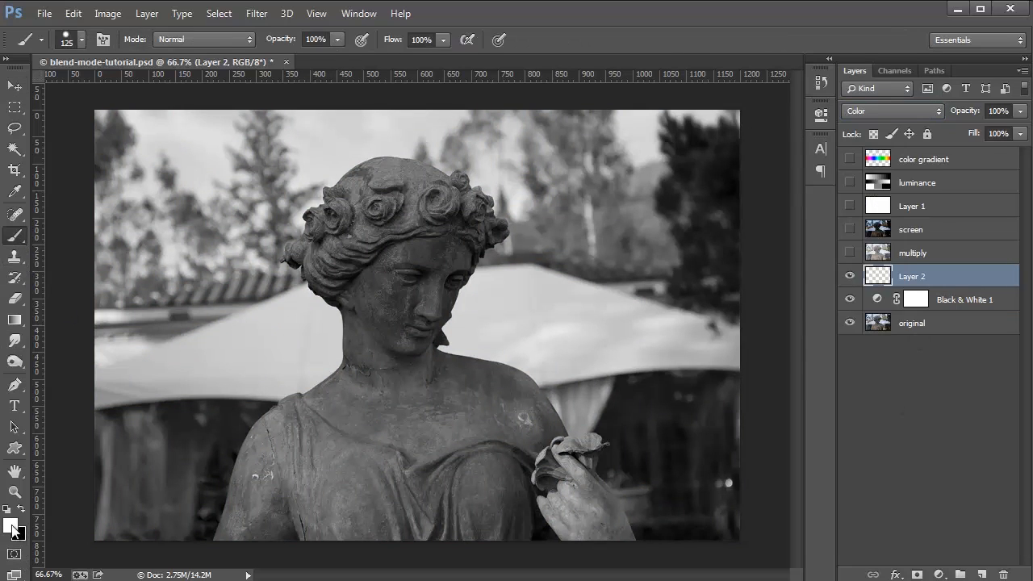
click(10, 526)
click(832, 299)
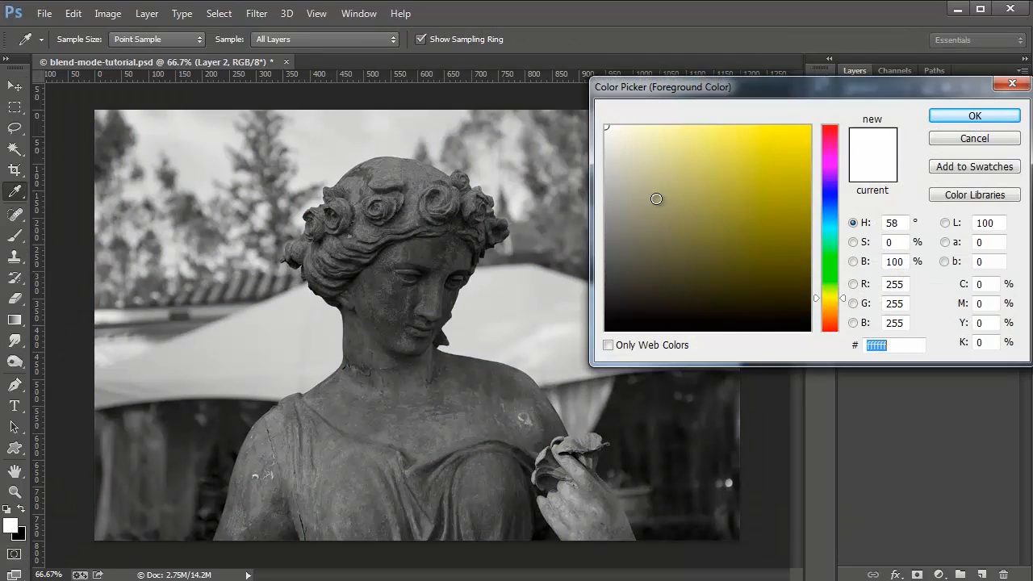
mouse_move(632, 185)
mouse_down()
mouse_move(650, 173)
mouse_move(638, 187)
mouse_up()
drag(841, 302, 841, 310)
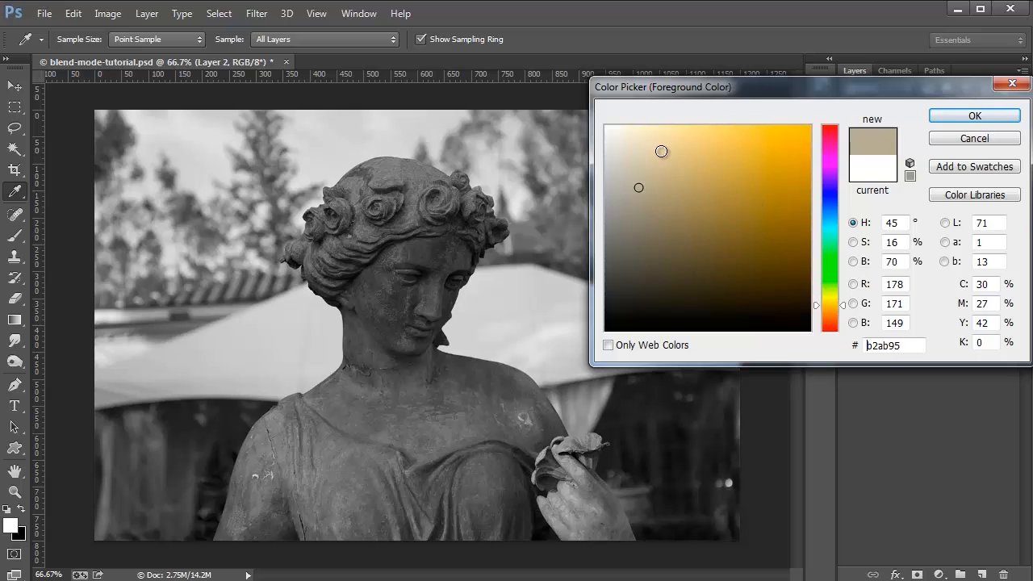
click(634, 140)
click(1001, 117)
mouse_move(393, 325)
mouse_down()
mouse_move(422, 414)
mouse_move(507, 404)
mouse_move(368, 402)
mouse_move(335, 380)
mouse_move(441, 427)
mouse_move(452, 420)
mouse_up()
Change the foreground color to a strong blue, brush it over the statue's dress, and lower the painted layer's opacity.
click(14, 526)
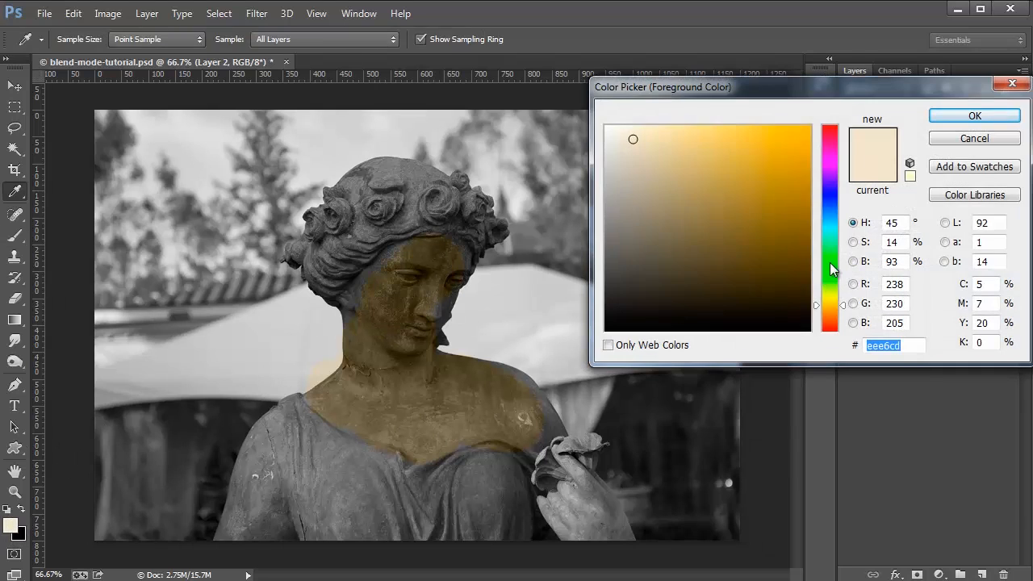
drag(835, 261, 840, 222)
click(773, 204)
click(943, 115)
mouse_move(423, 505)
mouse_down()
mouse_move(380, 508)
mouse_move(378, 491)
mouse_move(307, 517)
mouse_up()
mouse_move(1020, 113)
mouse_down()
mouse_move(972, 127)
mouse_move(982, 129)
mouse_up()
Add another new layer, brush a blue diagonal stroke over the dress on it, and set its blend mode to Color.
click(981, 575)
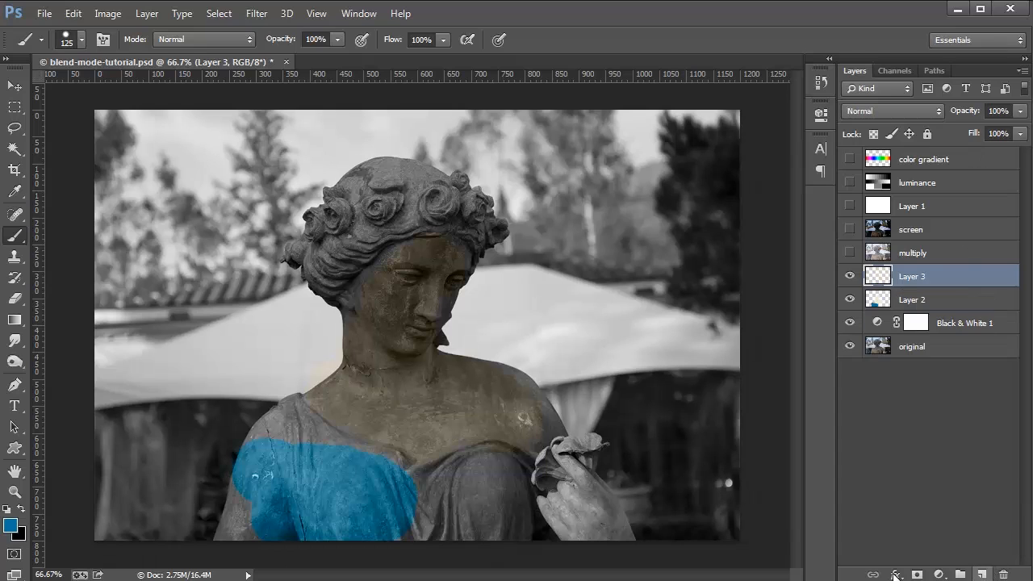
mouse_move(367, 508)
mouse_down()
mouse_move(331, 456)
mouse_move(387, 517)
mouse_up()
click(897, 104)
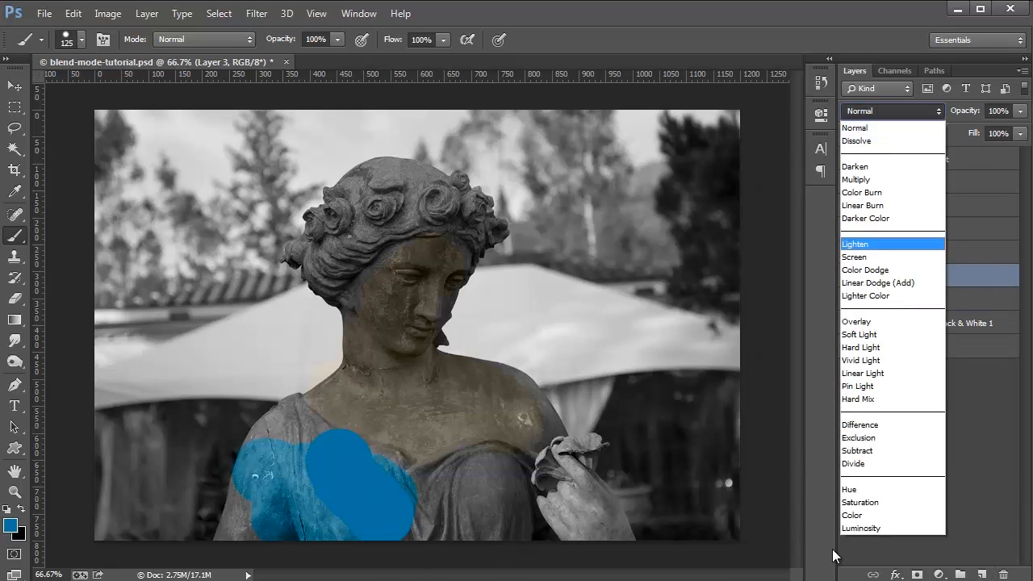
click(884, 513)
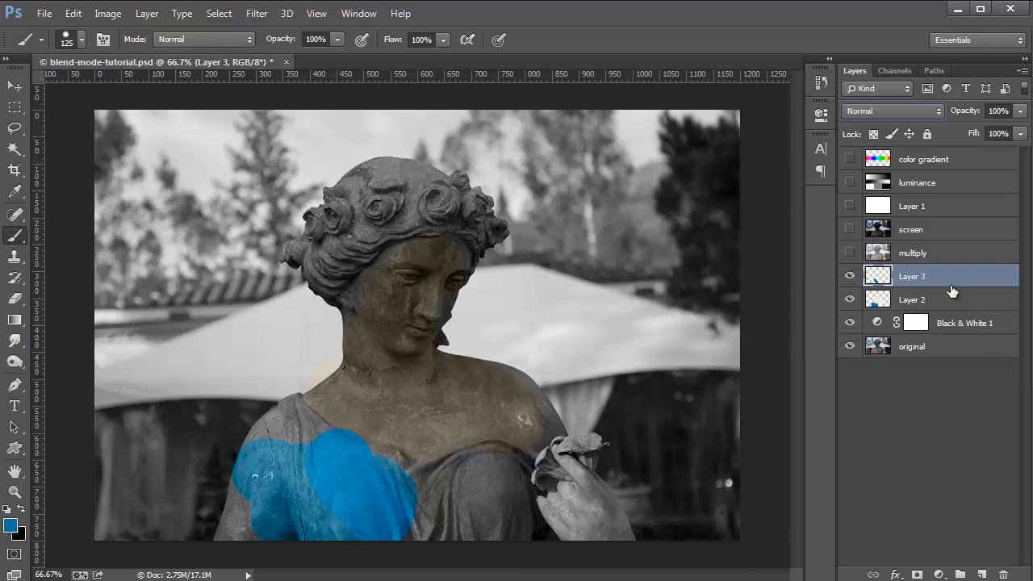
Delete the two painted layers together with the Black & White adjustment layer.
click(969, 323)
shift+click(964, 277)
drag(977, 311, 1005, 574)
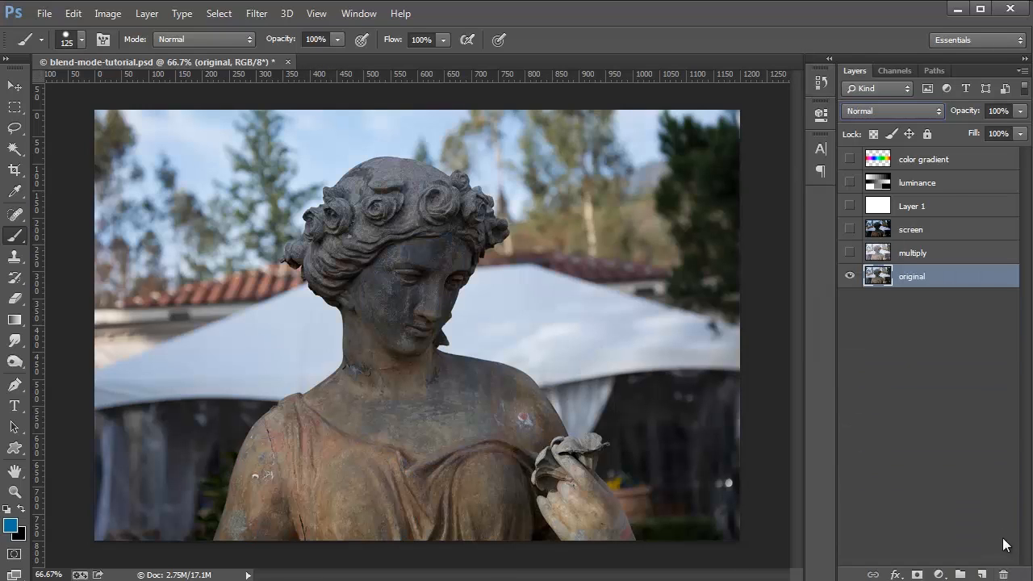
Show and select the color gradient layer and set its blend mode to Luminosity.
click(849, 159)
click(920, 160)
click(911, 111)
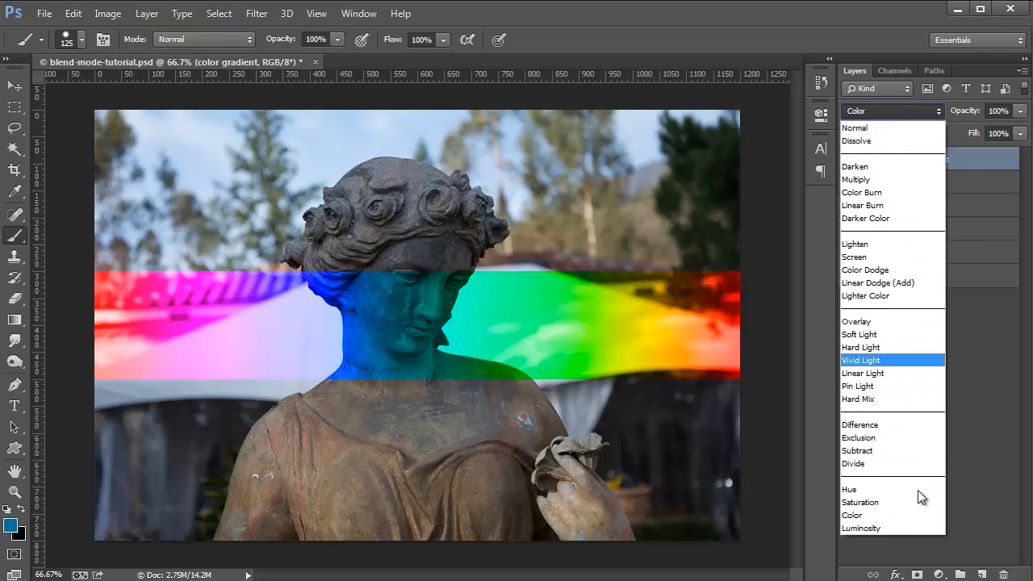
click(906, 525)
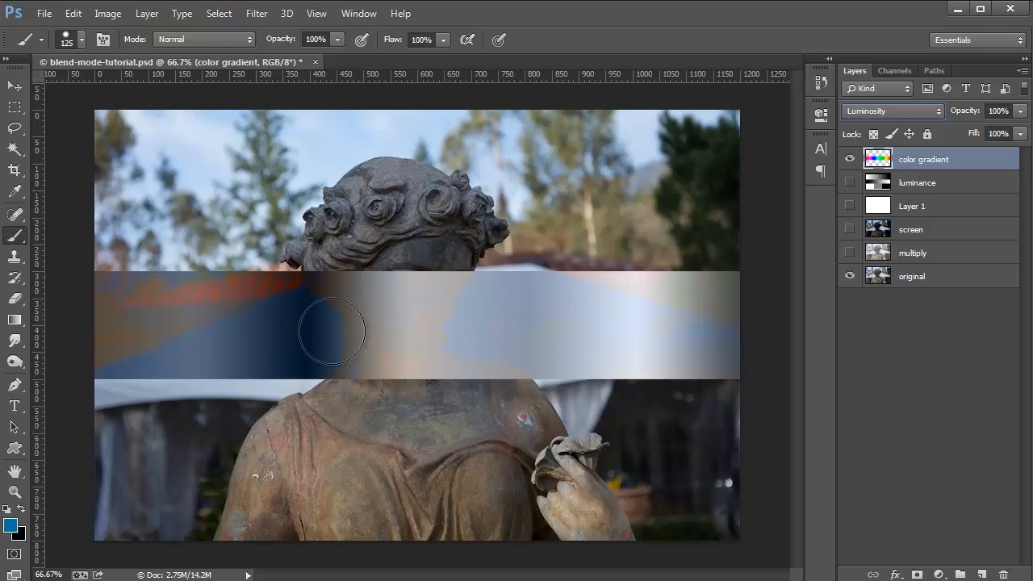
Show the luminance layer in place of the color gradient layer and set its blend mode to Luminosity.
click(850, 159)
click(849, 182)
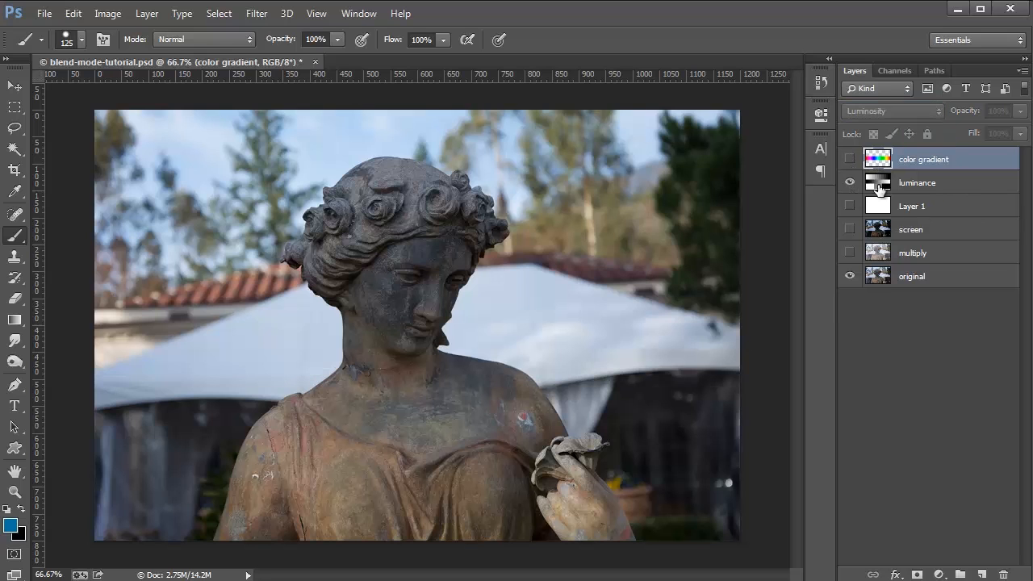
click(878, 186)
click(888, 111)
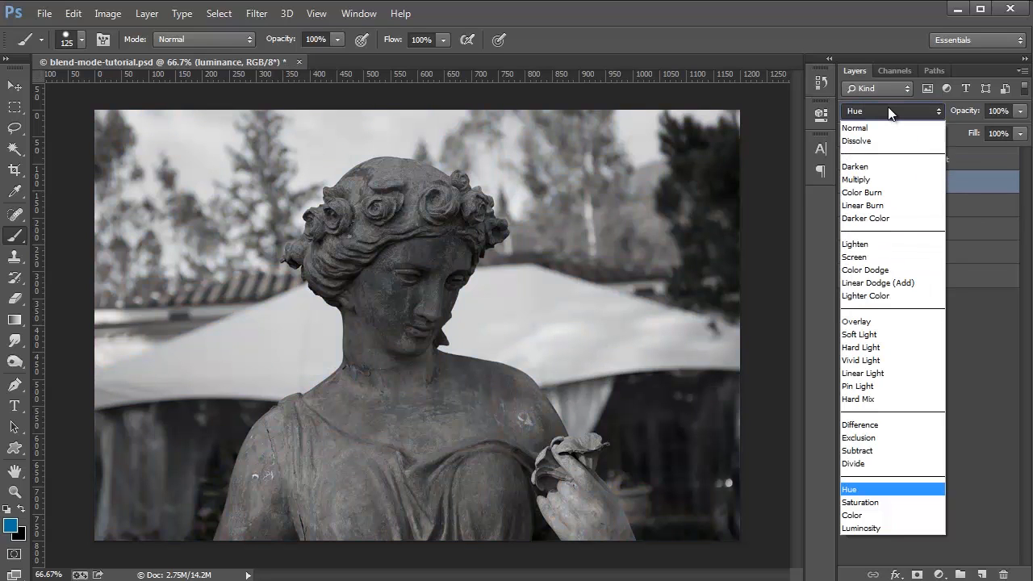
click(888, 528)
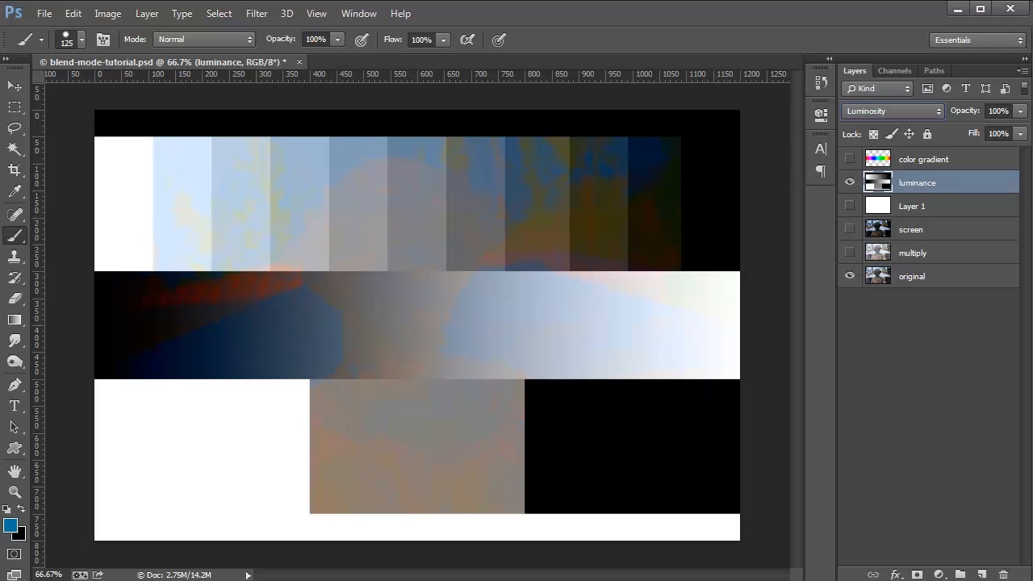
Try adjusting the luminance layer's opacity, return it to 100%, and deselect the layer.
click(1021, 133)
drag(952, 130, 1024, 134)
click(973, 347)
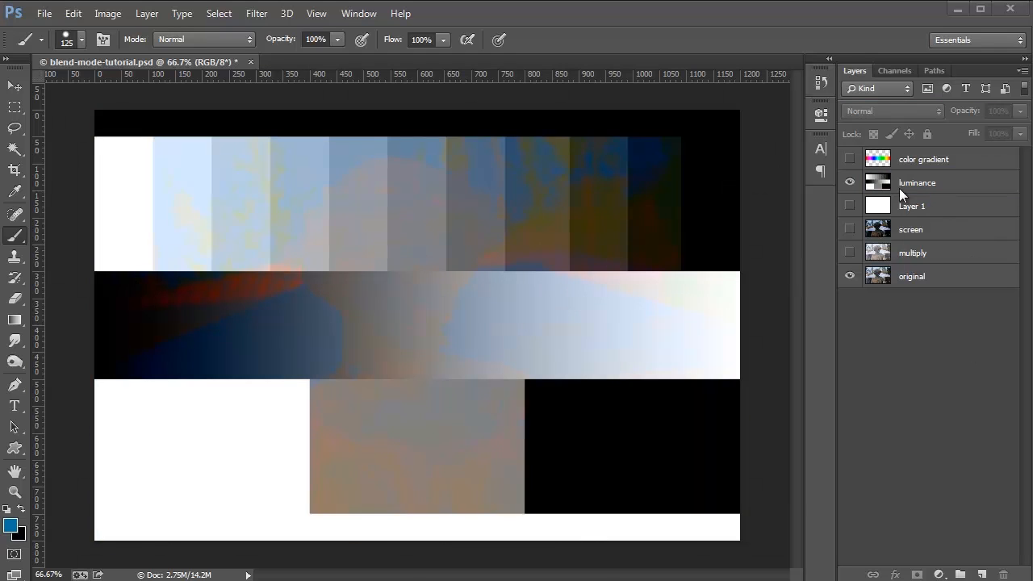
Look over the layer filter types, keeping Kind, and reselect the luminance layer to review its blend mode options.
click(884, 90)
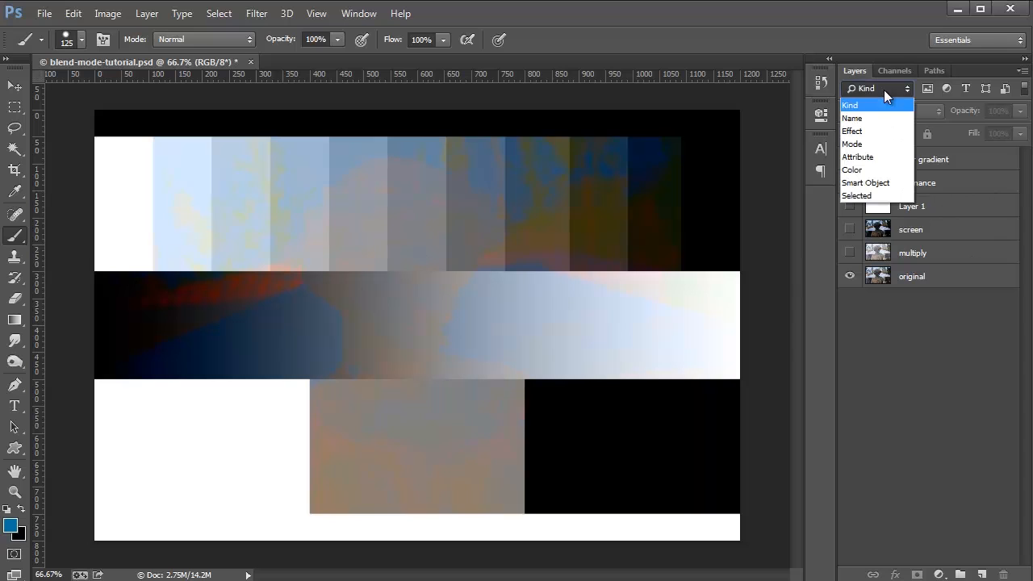
click(886, 102)
click(892, 182)
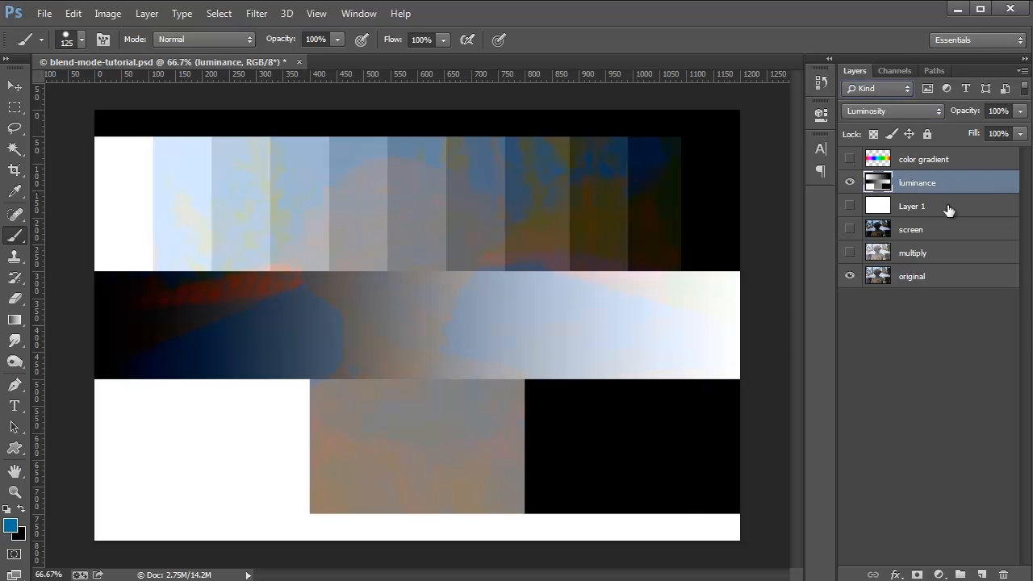
click(875, 111)
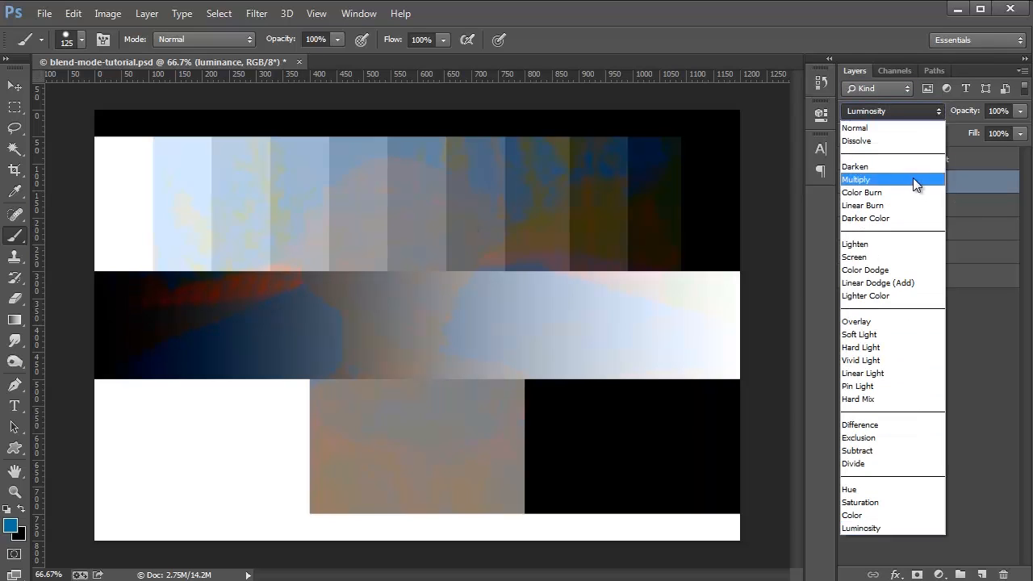
Review the Brush tool's own blend mode options and set the brush mode to Behind.
click(17, 240)
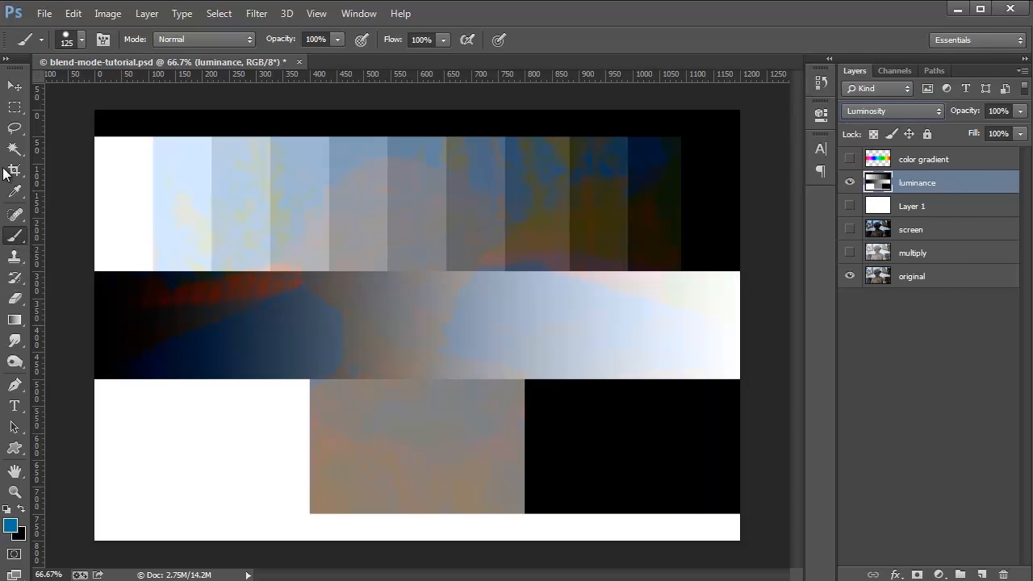
click(195, 40)
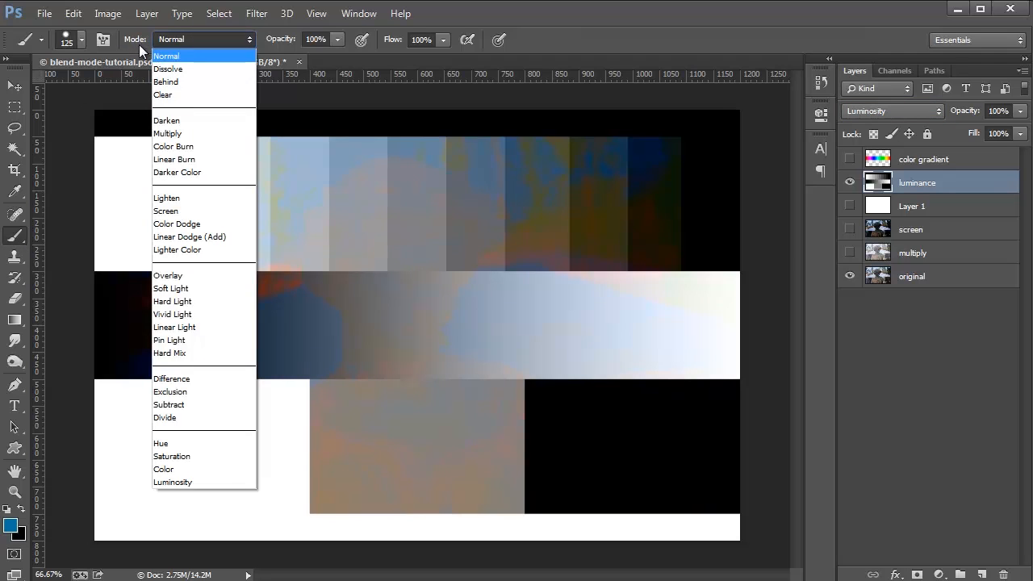
click(180, 44)
click(182, 37)
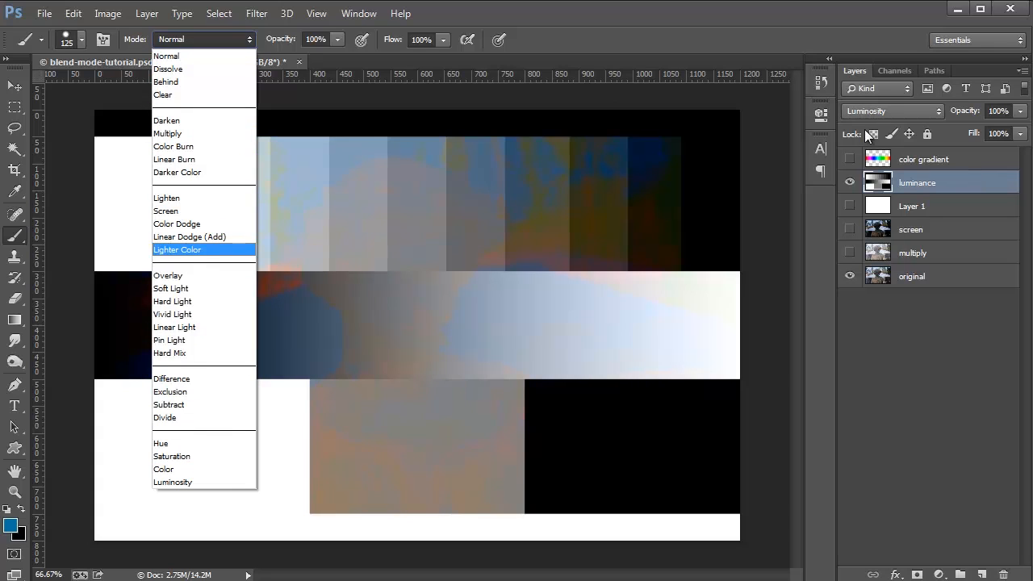
click(213, 82)
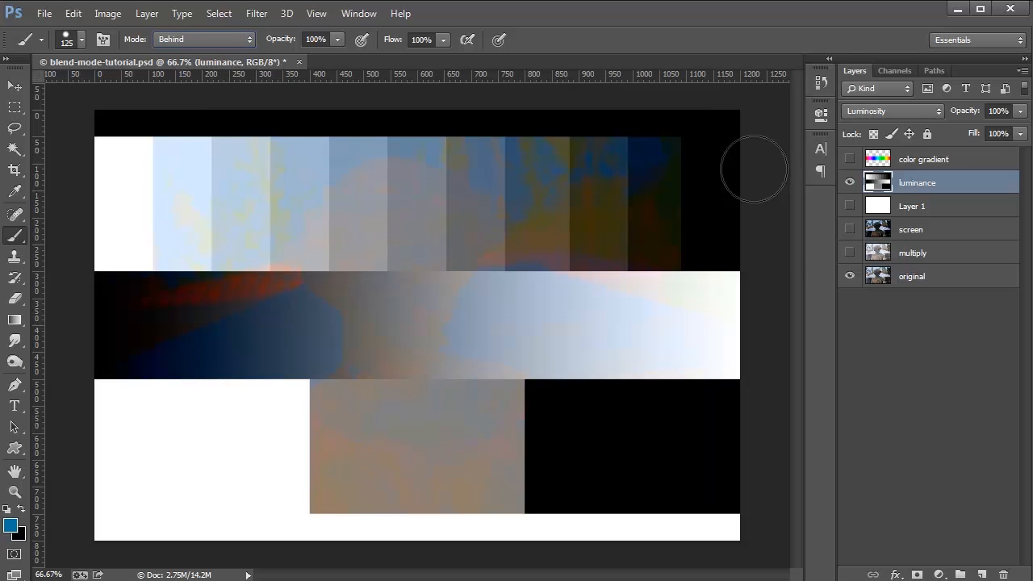
Hide the luminance layer, leave only the original layer visible, and add a new empty layer directly above it.
click(851, 183)
click(849, 279)
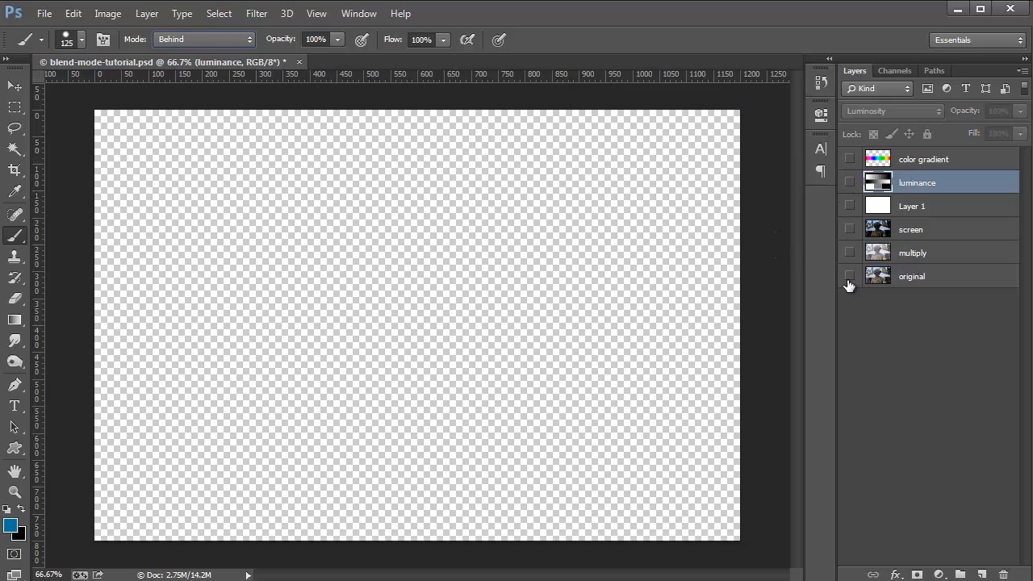
click(849, 278)
click(912, 278)
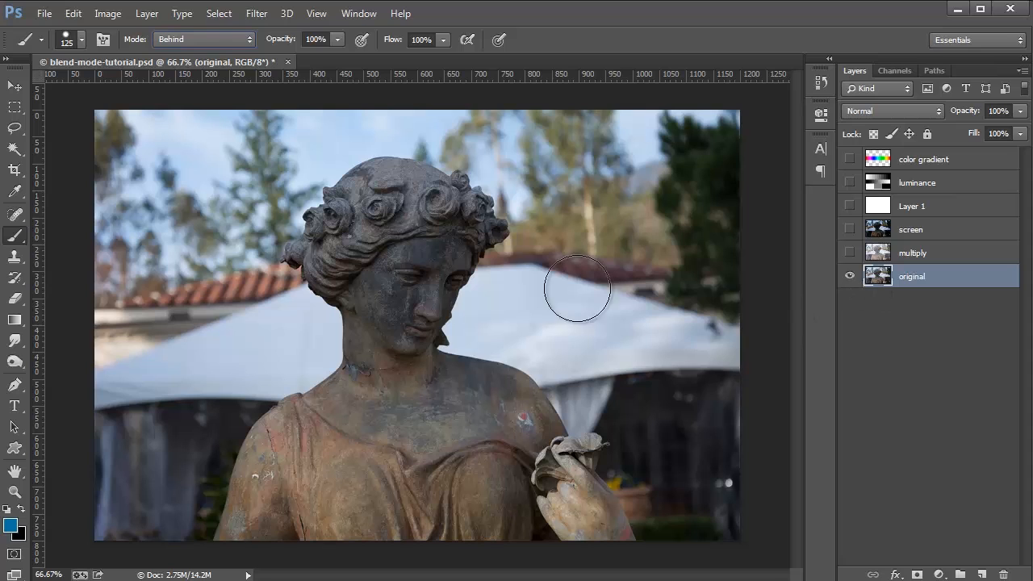
click(981, 574)
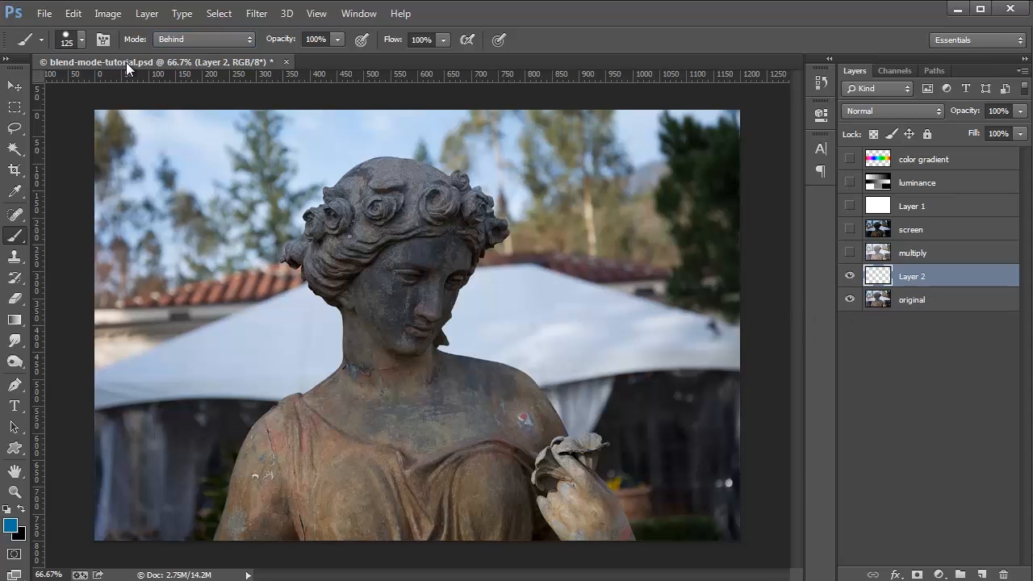
Set the brush mode to Normal and paint a broad blue band diagonally across the statue photo on the new layer.
click(203, 39)
click(182, 50)
mouse_move(173, 250)
mouse_down()
mouse_move(319, 252)
mouse_move(460, 355)
mouse_move(662, 375)
mouse_move(694, 465)
mouse_move(303, 333)
mouse_move(143, 169)
mouse_move(133, 211)
mouse_move(120, 216)
mouse_up()
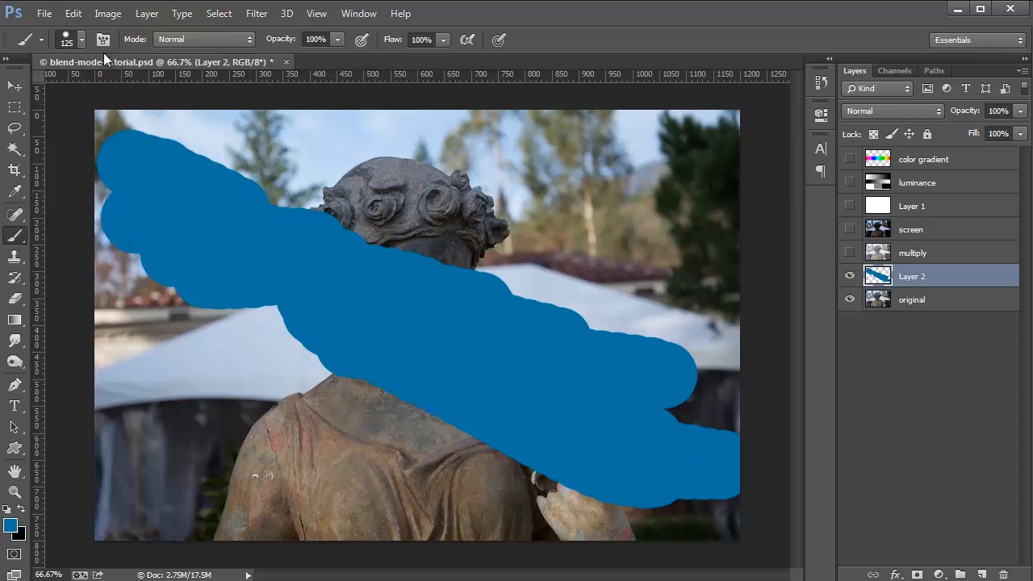
Set the brush mode to Behind and change the foreground color to bright red.
click(185, 42)
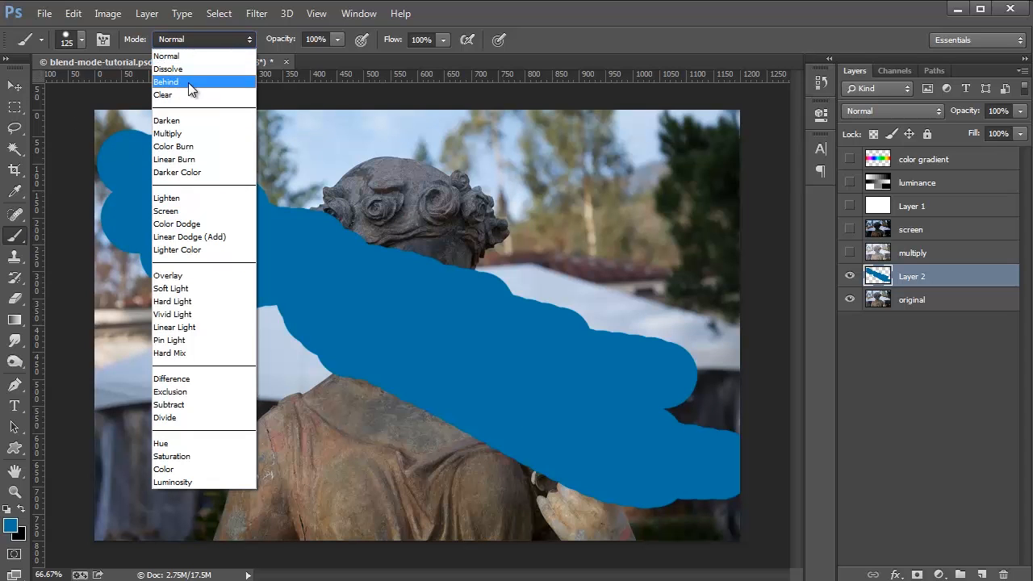
click(188, 82)
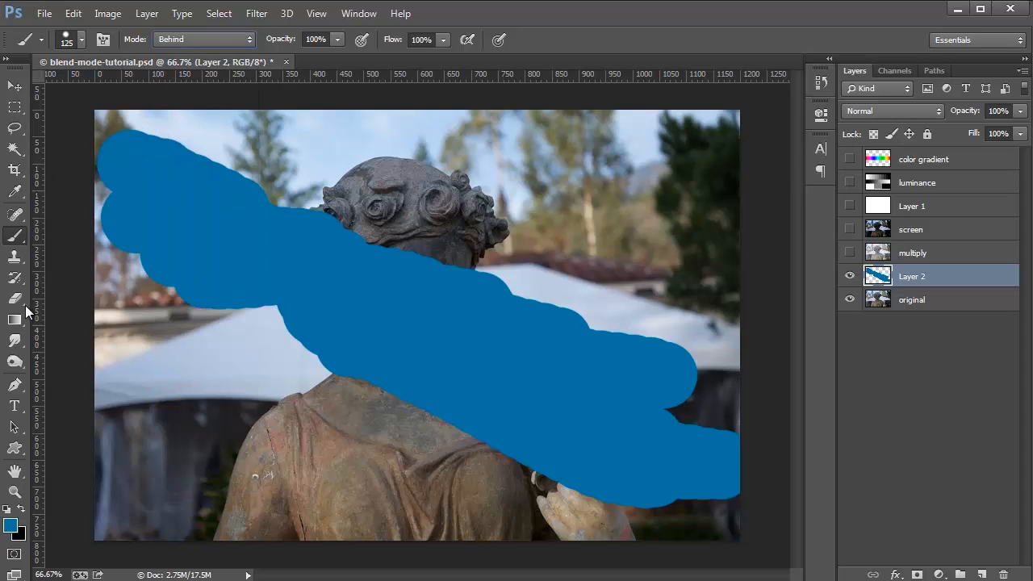
click(9, 525)
click(829, 139)
drag(826, 116, 826, 118)
drag(801, 154, 810, 141)
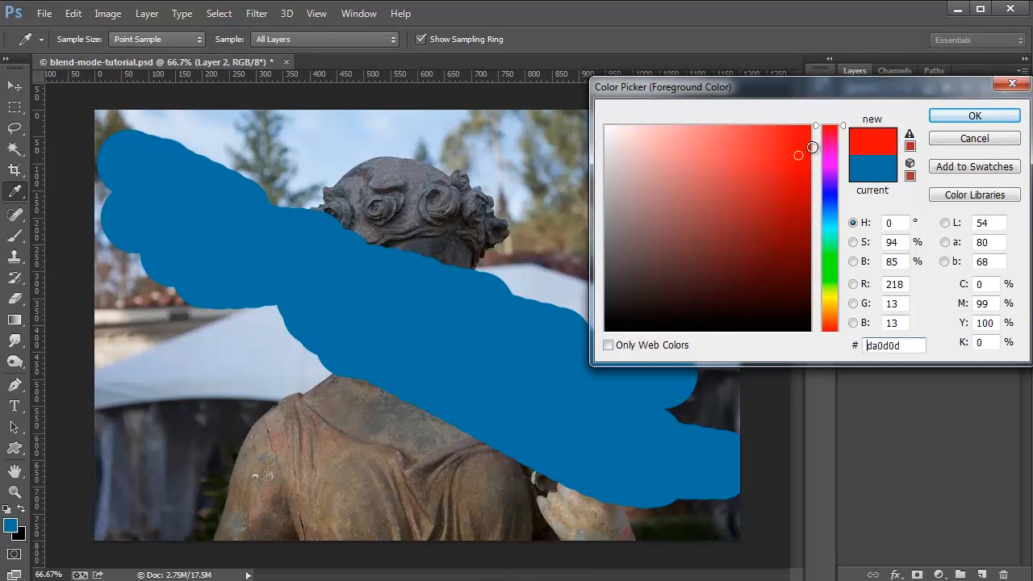
click(967, 119)
Paint broad red strokes across and around the blue band so the red fills in behind it.
mouse_move(613, 185)
mouse_down()
mouse_move(604, 166)
mouse_move(457, 300)
mouse_move(468, 302)
mouse_move(468, 288)
mouse_move(656, 347)
mouse_move(646, 307)
mouse_move(605, 274)
mouse_move(601, 234)
mouse_up()
drag(698, 289, 572, 276)
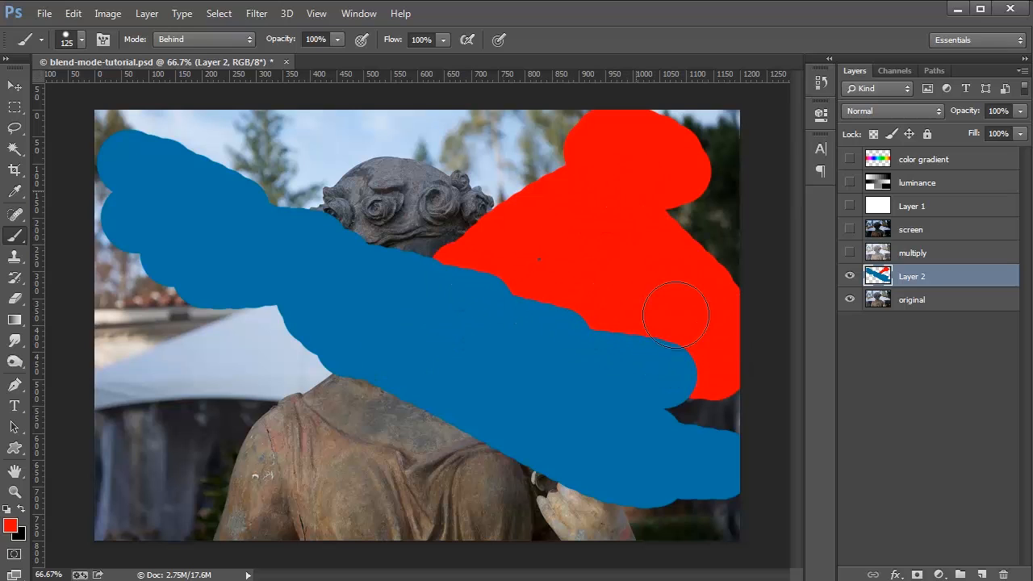
mouse_move(676, 315)
mouse_down()
mouse_move(602, 350)
mouse_move(667, 190)
mouse_move(566, 239)
mouse_move(525, 275)
mouse_up()
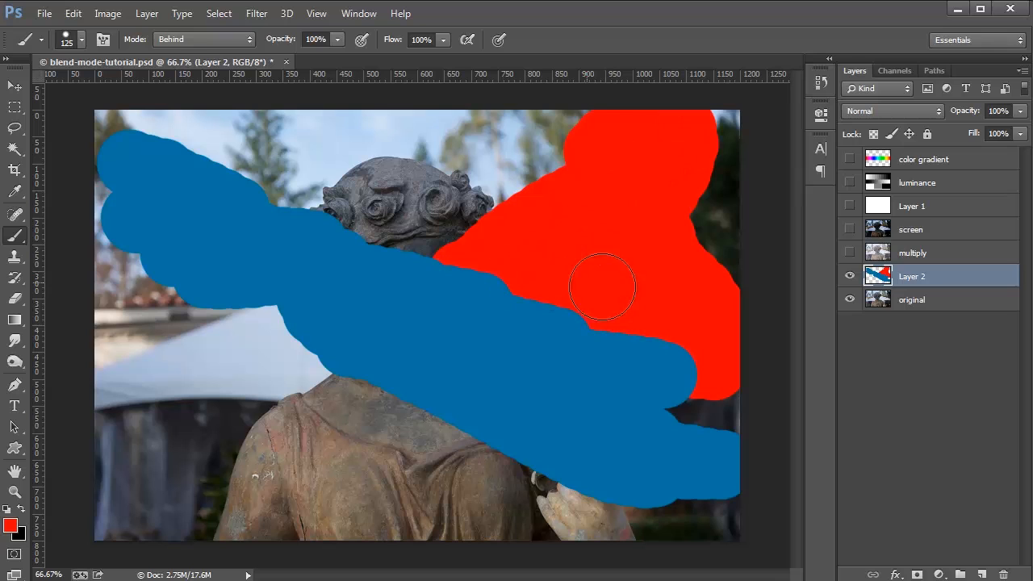
mouse_move(600, 283)
mouse_down()
mouse_move(734, 473)
mouse_move(699, 523)
mouse_move(598, 529)
mouse_move(347, 472)
mouse_move(396, 440)
mouse_move(379, 384)
mouse_move(327, 339)
mouse_move(208, 341)
mouse_move(166, 230)
mouse_move(100, 163)
mouse_move(657, 346)
mouse_move(173, 150)
mouse_move(272, 224)
mouse_move(77, 84)
mouse_up()
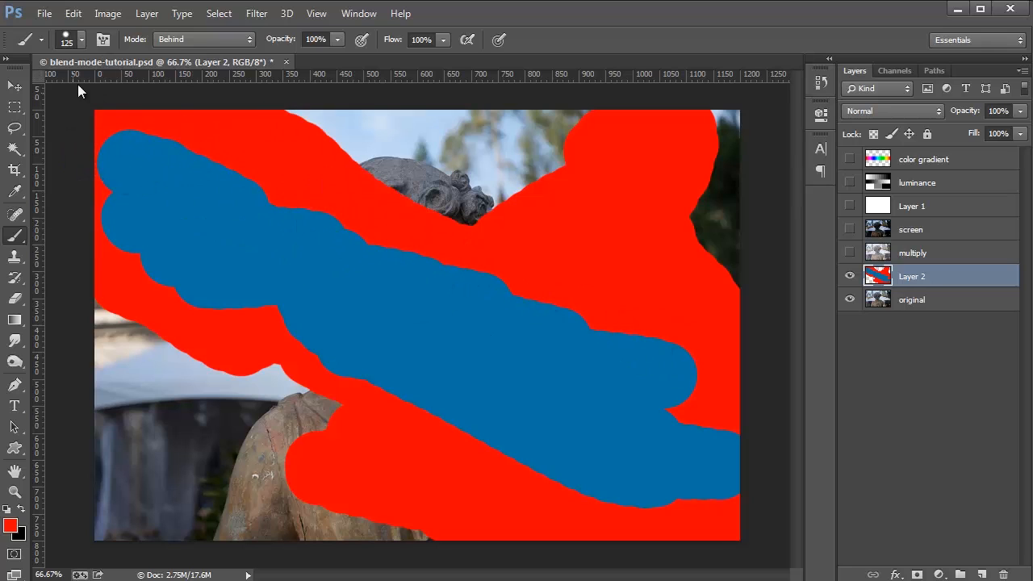
Set the brush mode to Clear and brush away the paint over the upper half of the photo.
click(192, 39)
click(193, 92)
mouse_move(331, 113)
mouse_down()
mouse_move(334, 146)
mouse_move(234, 218)
mouse_move(300, 249)
mouse_move(536, 267)
mouse_move(505, 201)
mouse_move(605, 194)
mouse_move(716, 223)
mouse_move(662, 121)
mouse_move(529, 105)
mouse_move(151, 116)
mouse_move(136, 210)
mouse_move(309, 187)
mouse_move(618, 325)
mouse_move(767, 286)
mouse_move(719, 274)
mouse_up()
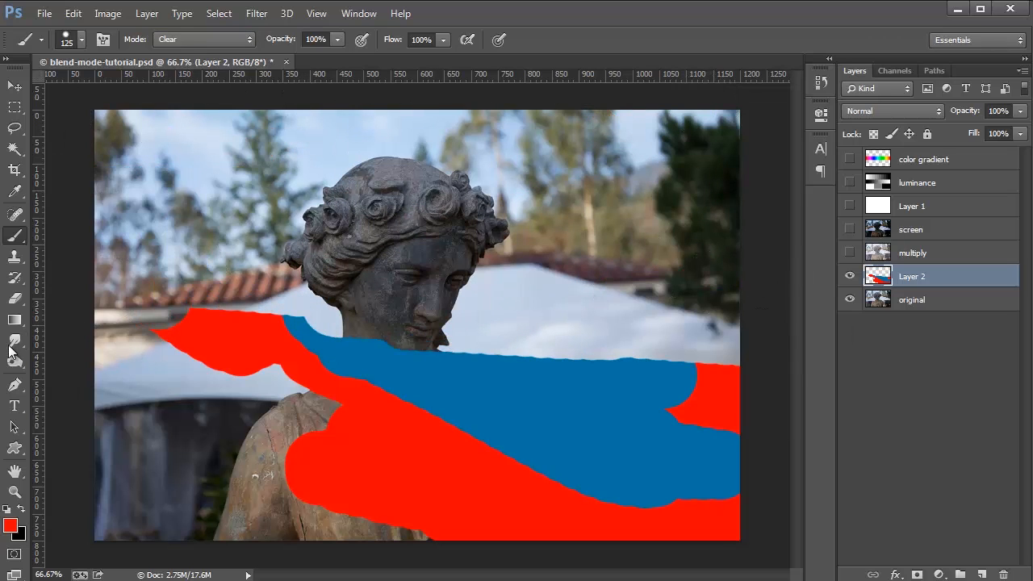
Erase the paint from the tent and the statue's neck and shoulder with an enlarged Eraser.
click(14, 298)
key(bracketright)
key(bracketright)
key(bracketright)
key(bracketright)
key(bracketright)
key(bracketright)
mouse_move(156, 331)
mouse_down()
mouse_move(194, 337)
mouse_move(194, 314)
mouse_move(311, 327)
mouse_move(255, 361)
mouse_move(321, 376)
mouse_up()
Return to the Brush tool in Clear mode and brush away the red and blue paint over the statue's chest.
click(14, 236)
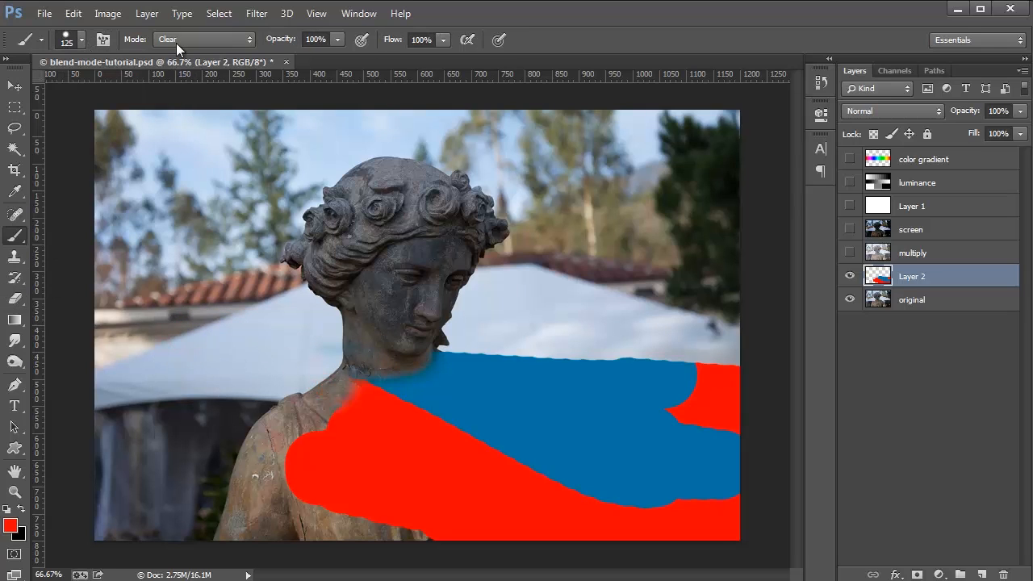
click(176, 40)
click(185, 98)
mouse_move(471, 452)
mouse_down()
mouse_move(470, 428)
mouse_move(410, 378)
mouse_up()
Switch the brush mode back to Behind and paint red around and behind the remaining blue area.
click(195, 42)
click(179, 82)
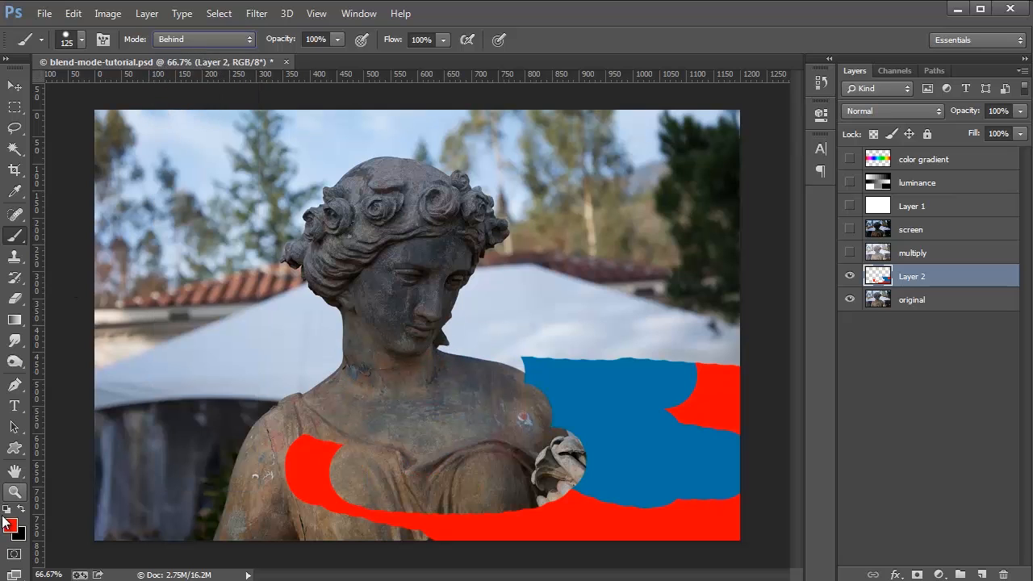
mouse_move(579, 343)
mouse_down()
mouse_move(681, 348)
mouse_move(662, 343)
mouse_move(738, 361)
mouse_move(436, 319)
mouse_up()
mouse_move(656, 409)
mouse_down()
mouse_move(568, 464)
mouse_move(546, 507)
mouse_move(630, 545)
mouse_up()
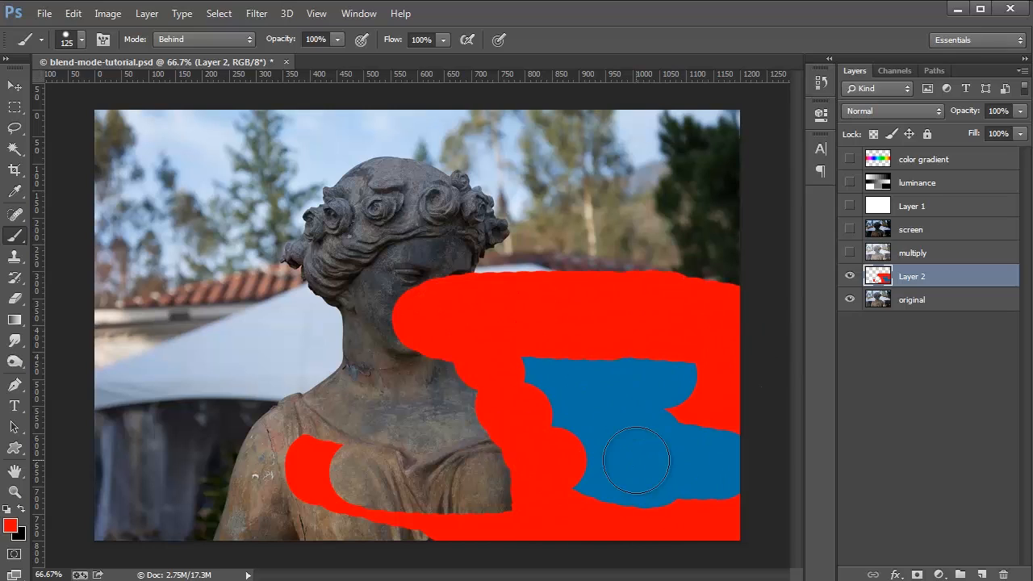